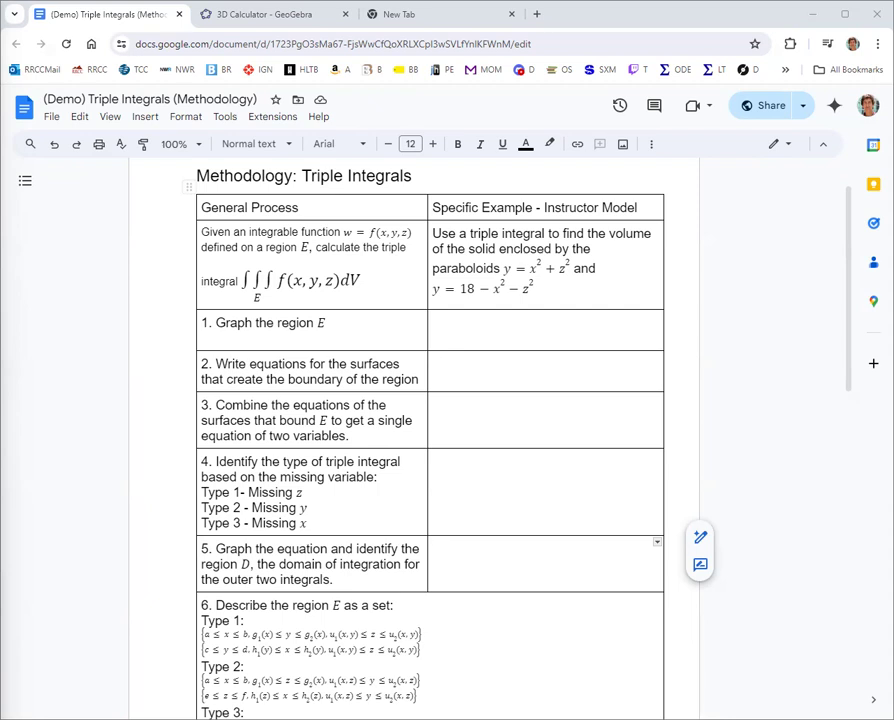
- Handwrite an equals sign and an E beneath the triple integral in the doc
left_click_drag(364, 279, 373, 279)
mouse_move(364, 284)
left_mouse_down()
mouse_move(373, 284)
mouse_move(376, 304)
mouse_move(390, 305)
mouse_move(421, 275)
left_mouse_up()
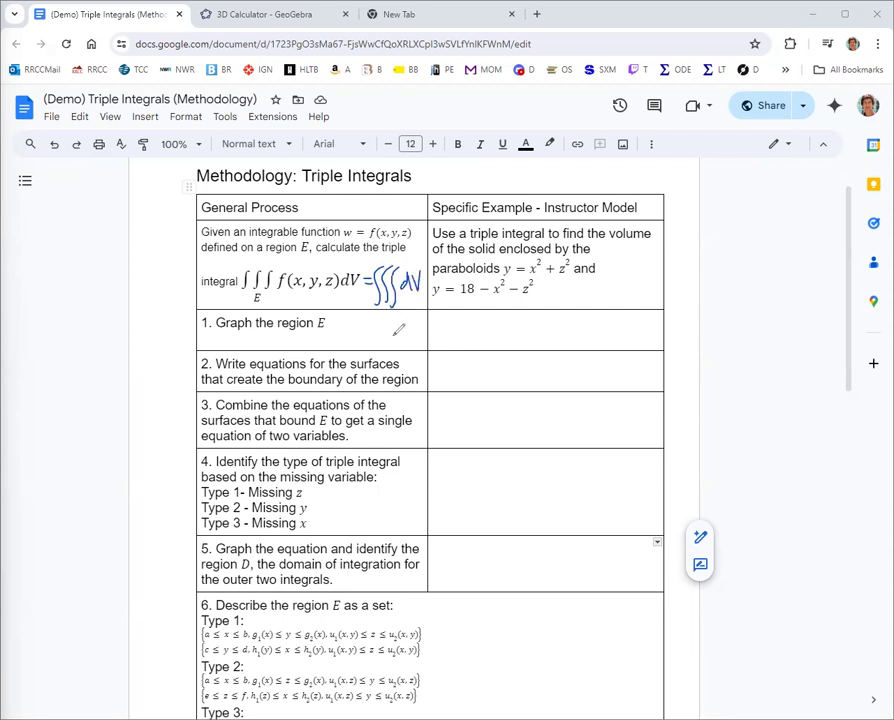
mouse_move(384, 313)
left_mouse_down()
mouse_move(384, 327)
mouse_move(393, 312)
left_mouse_up()
left_click_drag(384, 320, 391, 320)
left_click_drag(384, 327, 394, 327)
- Finish the note as V(E), mark the dV, then erase all the handwritten notes
left_click_drag(367, 336, 377, 335)
left_click_drag(367, 341, 377, 340)
mouse_move(388, 330)
left_mouse_down()
mouse_move(384, 345)
mouse_move(395, 330)
left_mouse_up()
left_click_drag(401, 331, 404, 347)
left_click_drag(404, 334, 410, 340)
left_click_drag(404, 347, 416, 349)
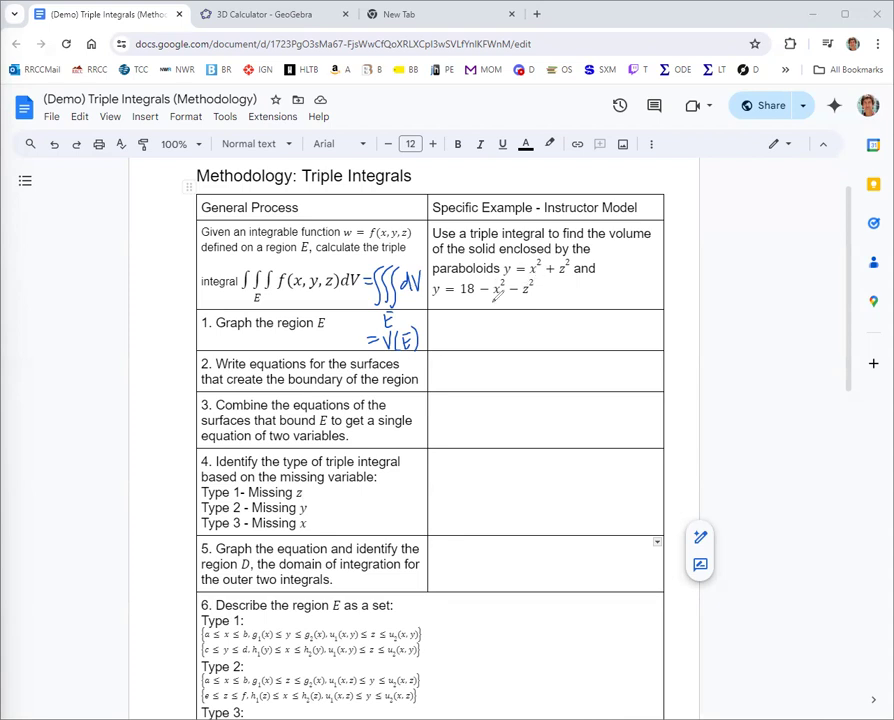
left_click_drag(404, 287, 420, 271)
key("ctrl+z")
key("ctrl+z")
key("ctrl+z")
key("ctrl+z")
key("ctrl+z")
key("ctrl+z")
key("ctrl+z")
key("ctrl+z")
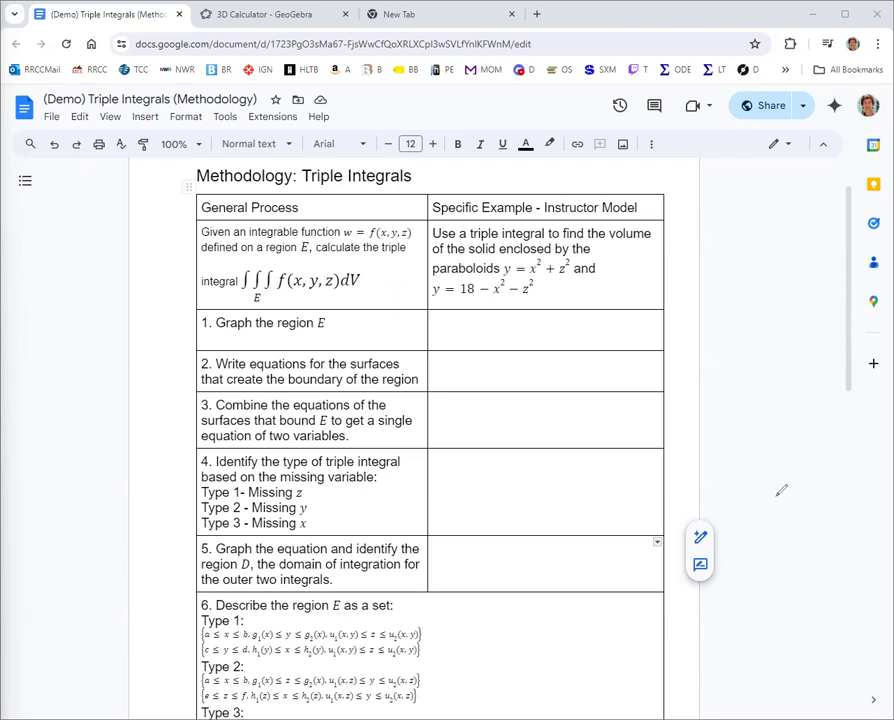
- In GeoGebra, enter y = x^2 + z^2 as f and y = 18 - x^2 - z^2 as g
left_click(224, 16)
type("y ")
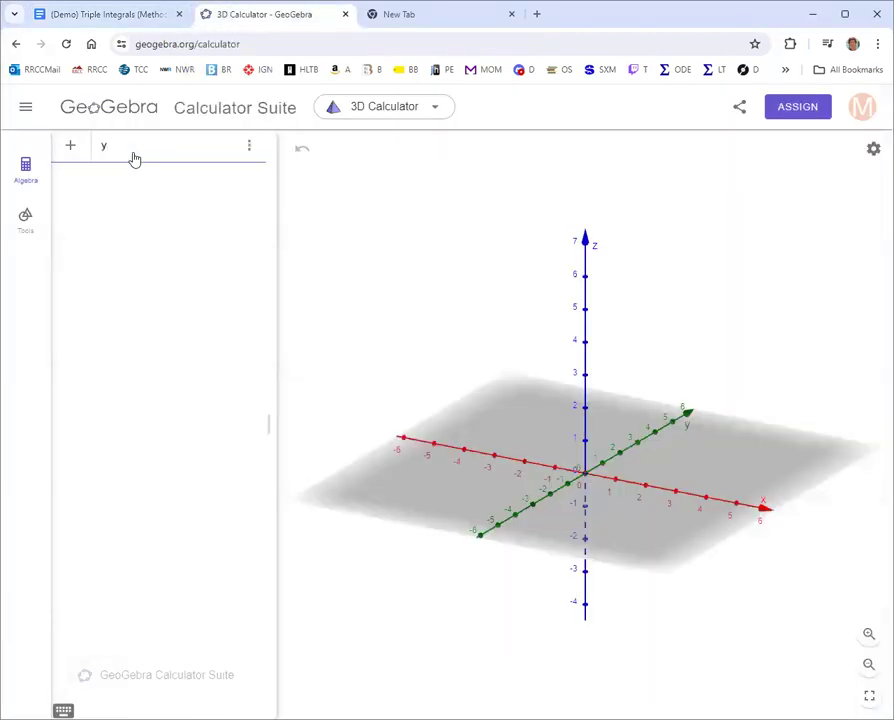
type("= x^2 + z^2")
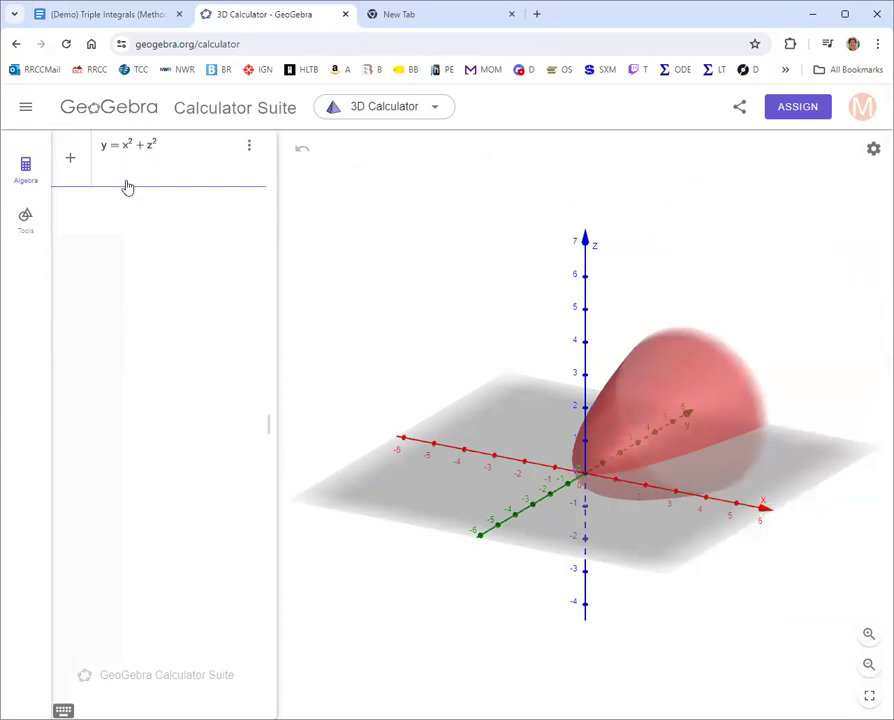
key("Return")
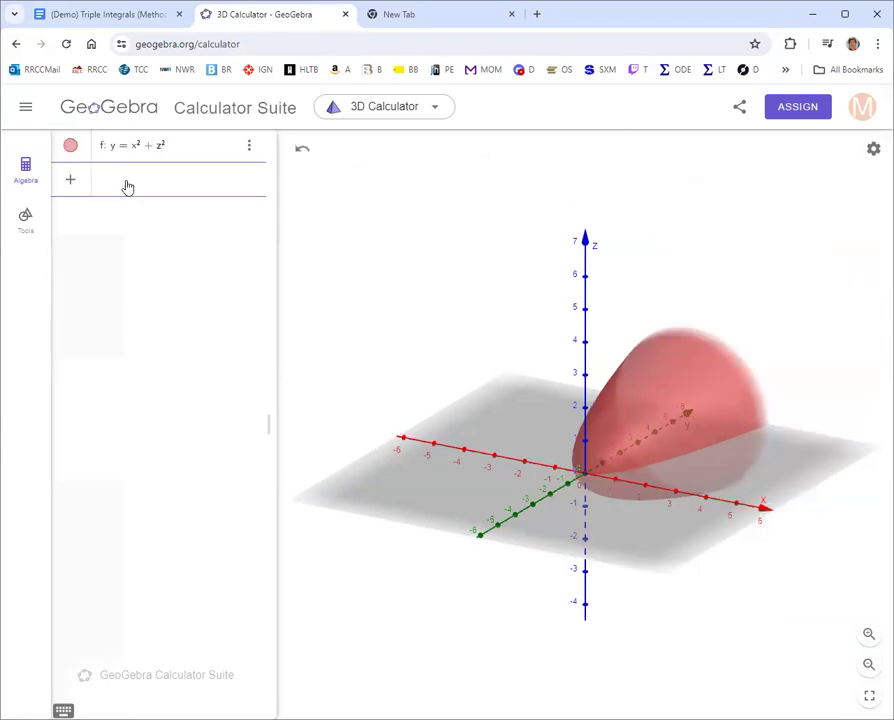
type("y=18-")
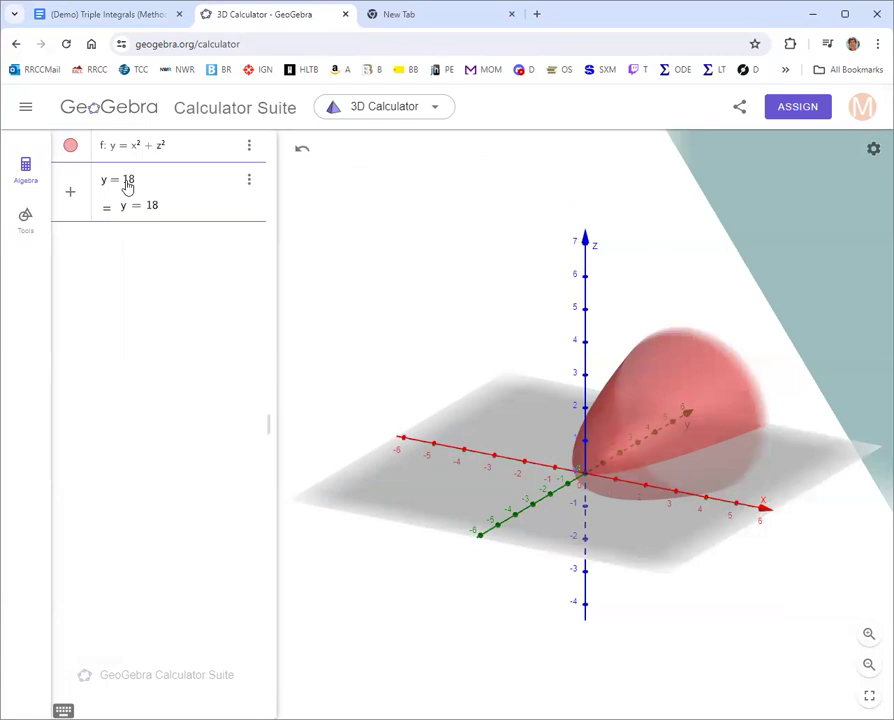
type("x^2")
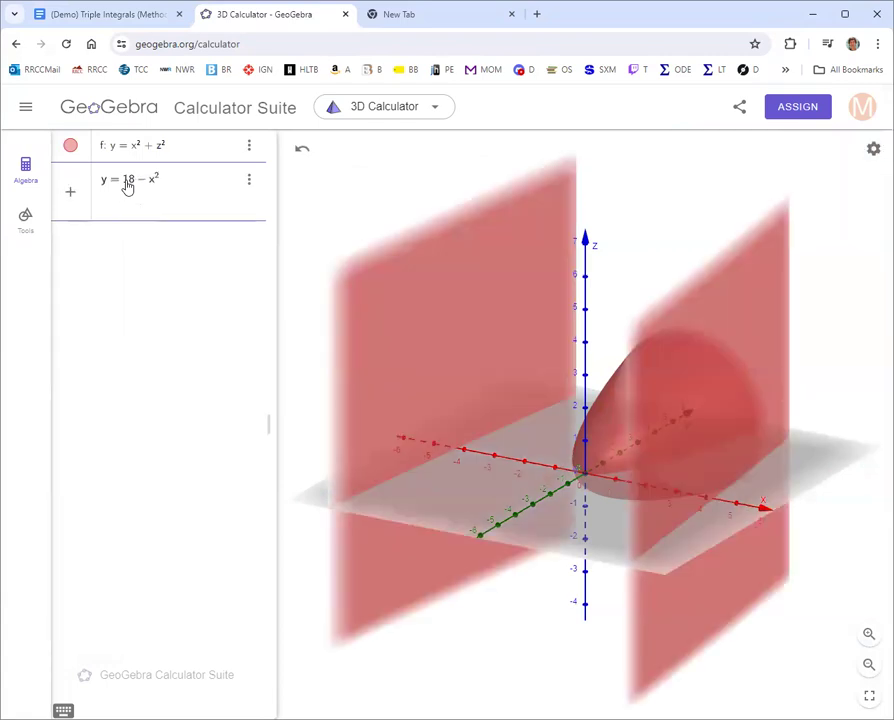
key("Right")
type("-z^2")
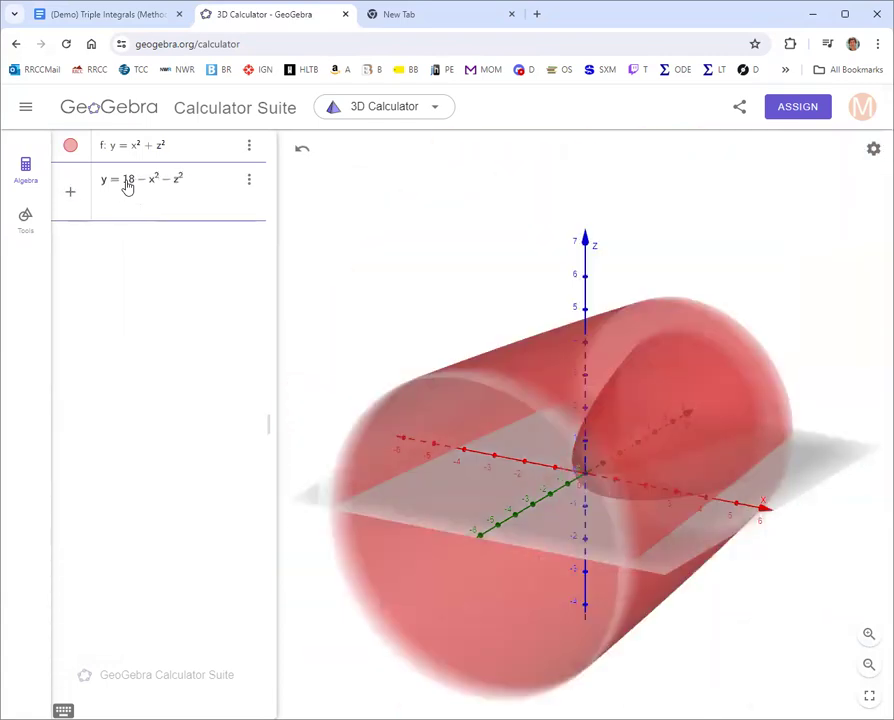
key("Return")
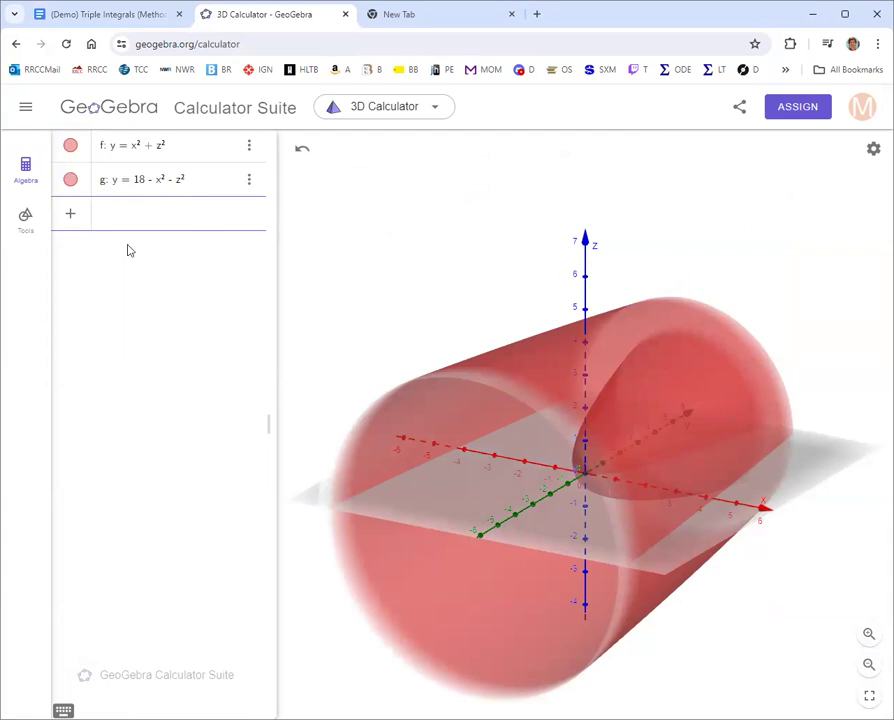
- Change the colour of surface g to blue in its settings
left_click(250, 182)
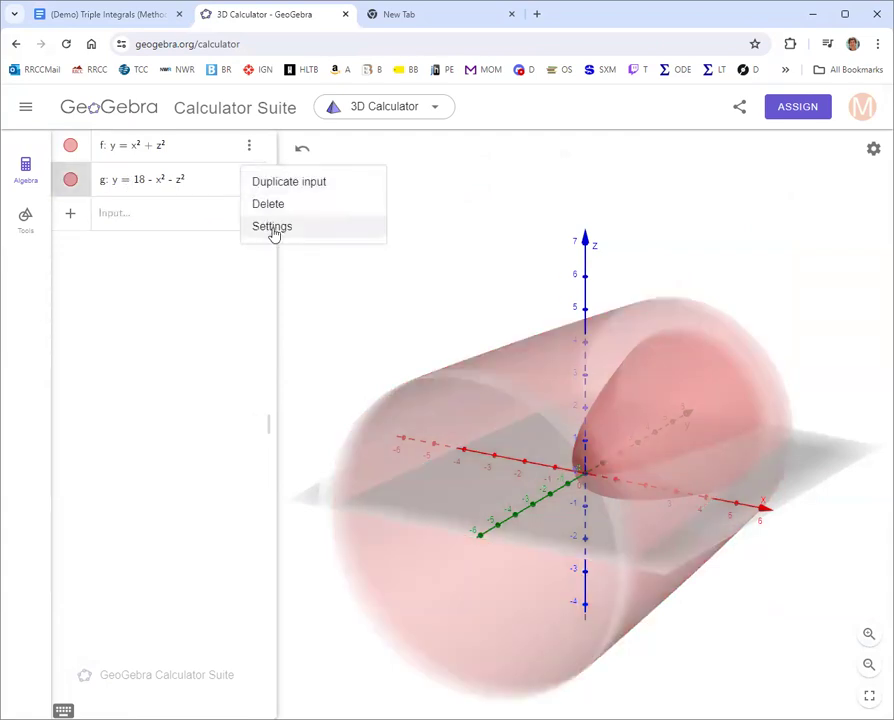
left_click(272, 227)
left_click(602, 143)
left_click(581, 253)
left_click(879, 143)
- Rotate, zoom and pan the 3D view to centre the intersection, ending with the Rotate tool
left_click_drag(588, 486, 604, 470)
scroll(604, 470, "down", 3)
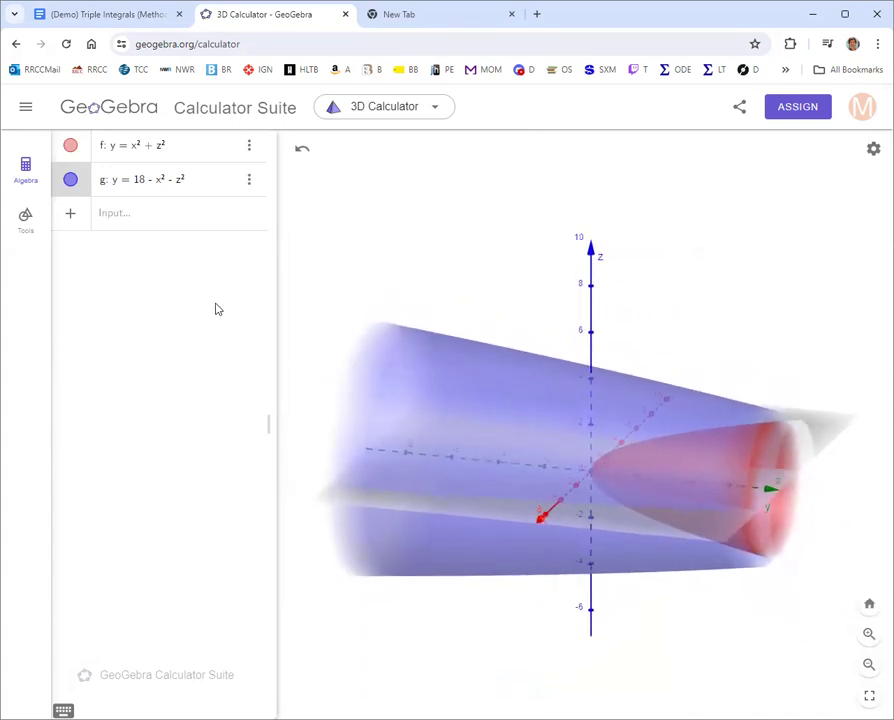
left_click(16, 218)
left_click(95, 346)
scroll(150, 544, "down", 2)
scroll(155, 544, "down", 10)
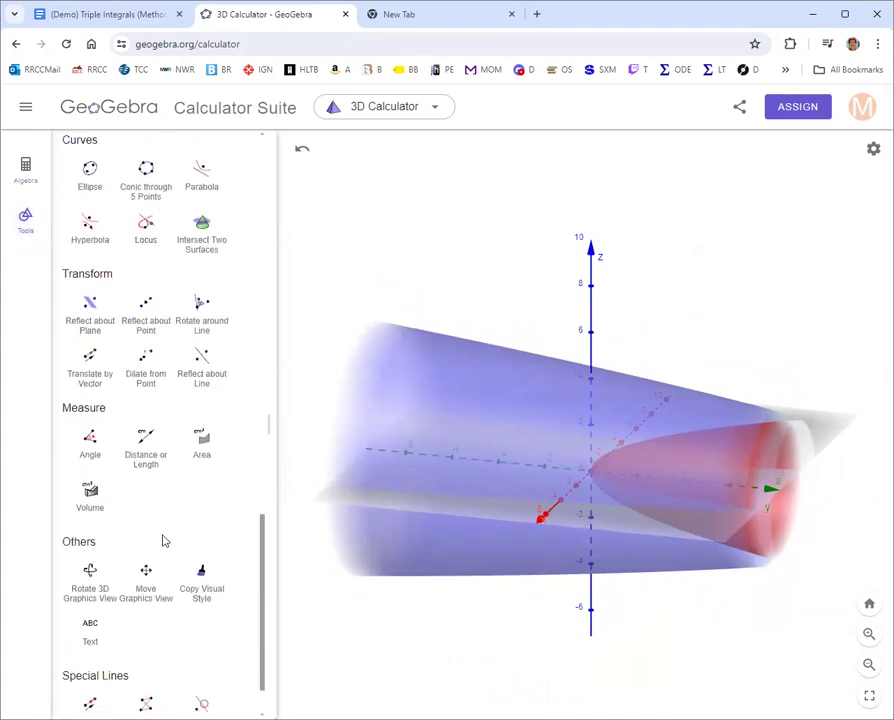
left_click(146, 524)
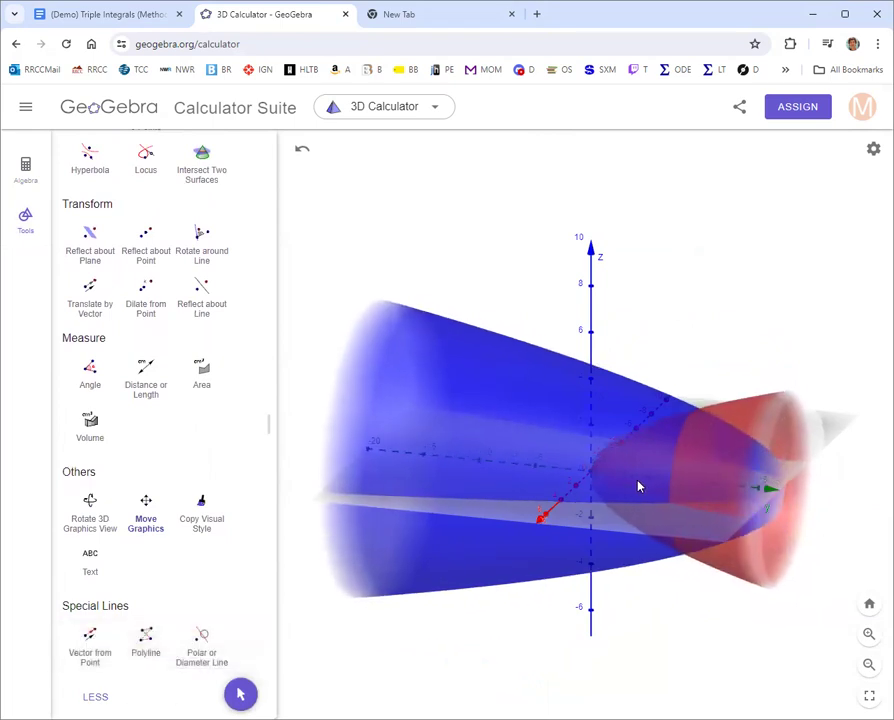
scroll(630, 486, "down", 1)
left_click_drag(616, 508, 571, 506)
scroll(562, 488, "up", 1)
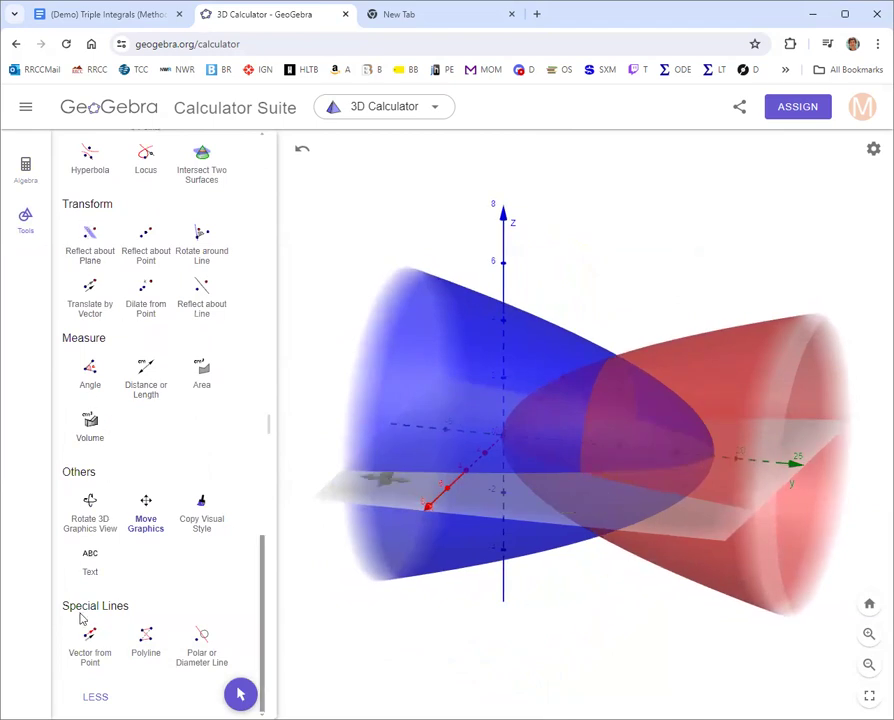
left_click(90, 505)
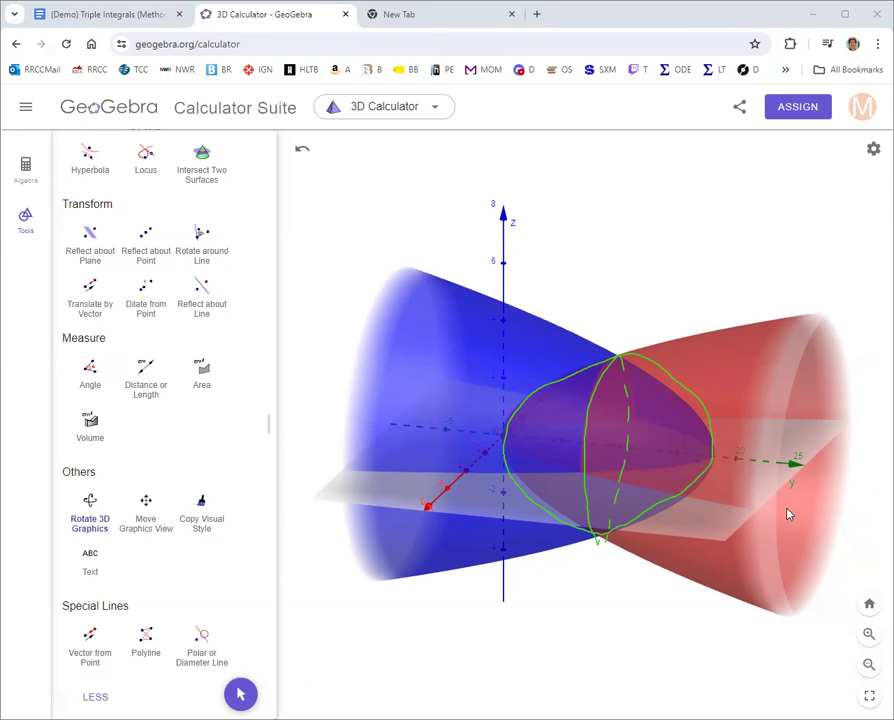
- Clear the green sketch and paste the 3D graph into the doc's 'Graph the region E' cell
key("Escape")
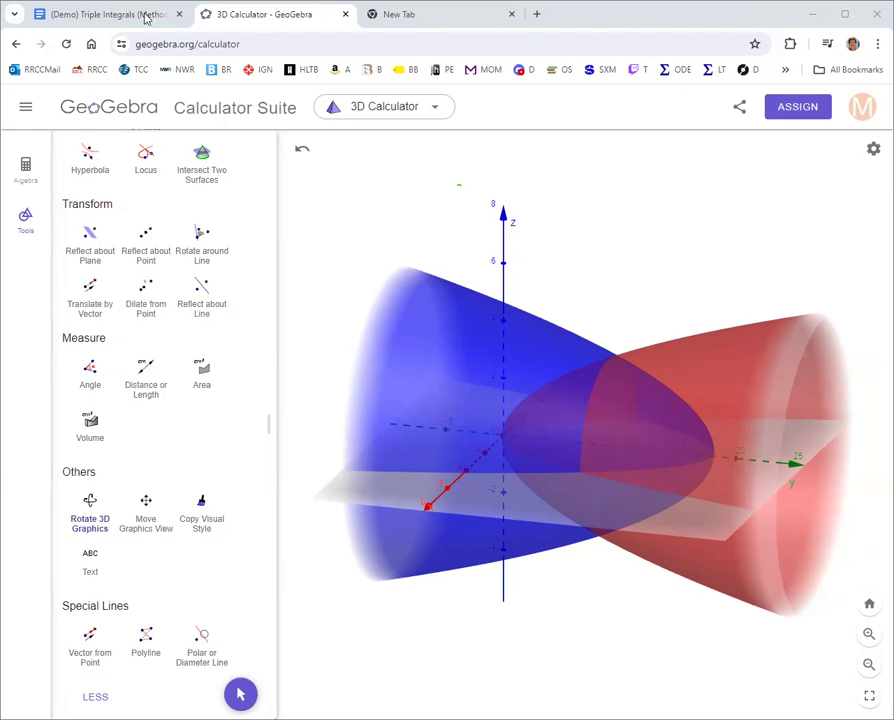
left_click(110, 14)
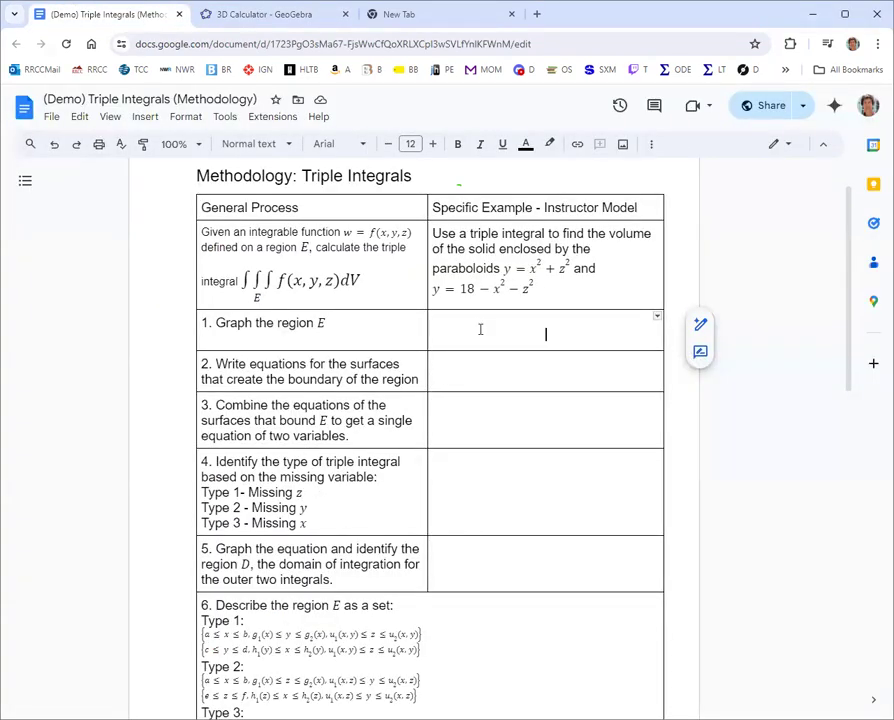
key("ctrl+v")
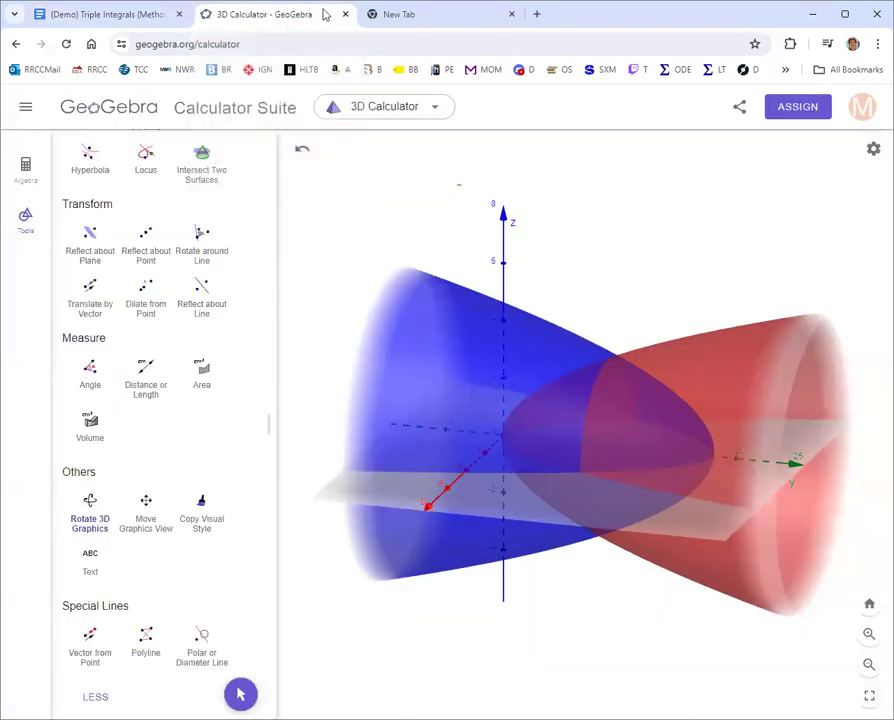
- Cancel saving the GeoGebra construction and return to the methodology doc
left_click(267, 15)
left_click(740, 109)
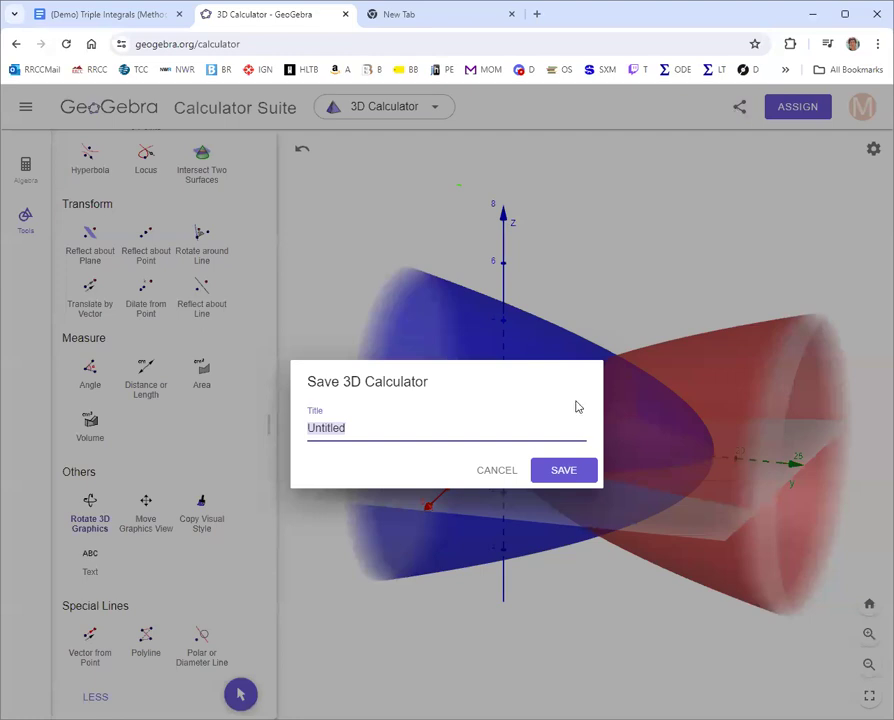
left_click(508, 472)
left_click(104, 12)
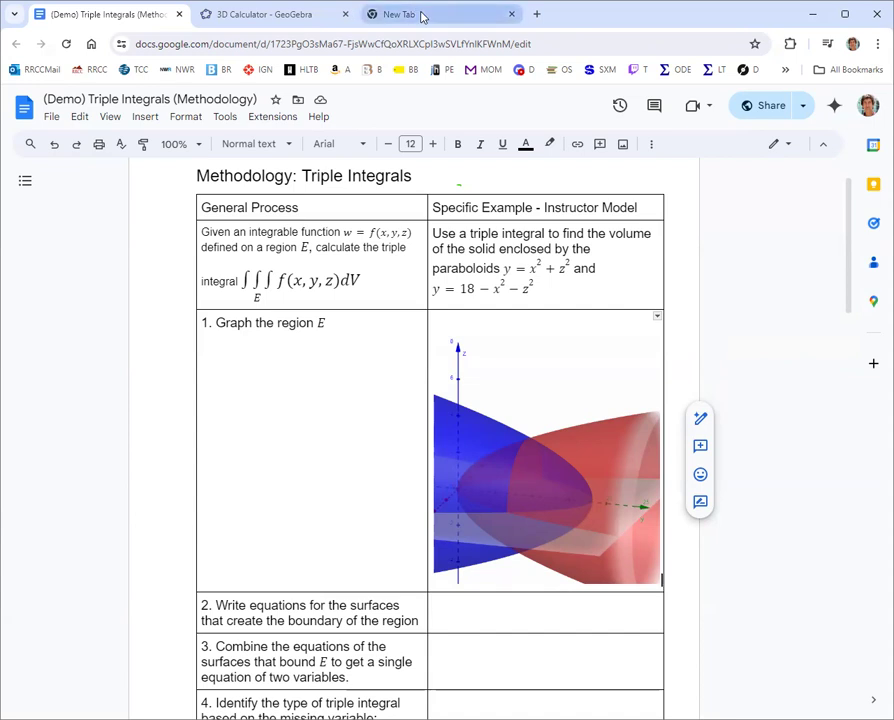
- Return to the '3D Calculator - GeoGebra' tab showing the blue and red paraboloids
left_click(292, 17)
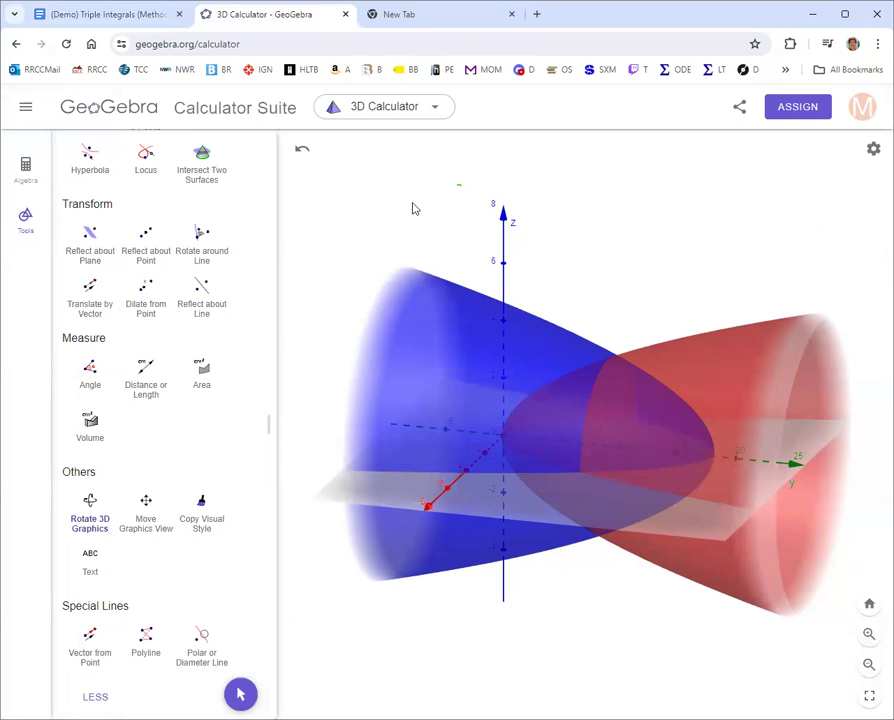
- Open the Algebra panel with f and g, narrow it, and rotate the view down the z-axis
left_click(26, 175)
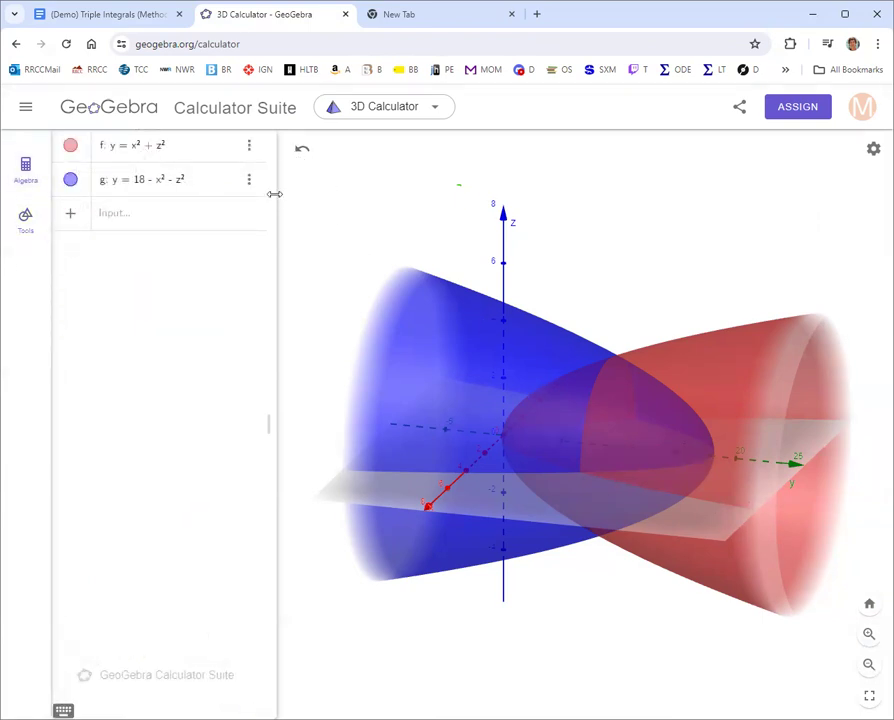
left_click_drag(275, 195, 168, 202)
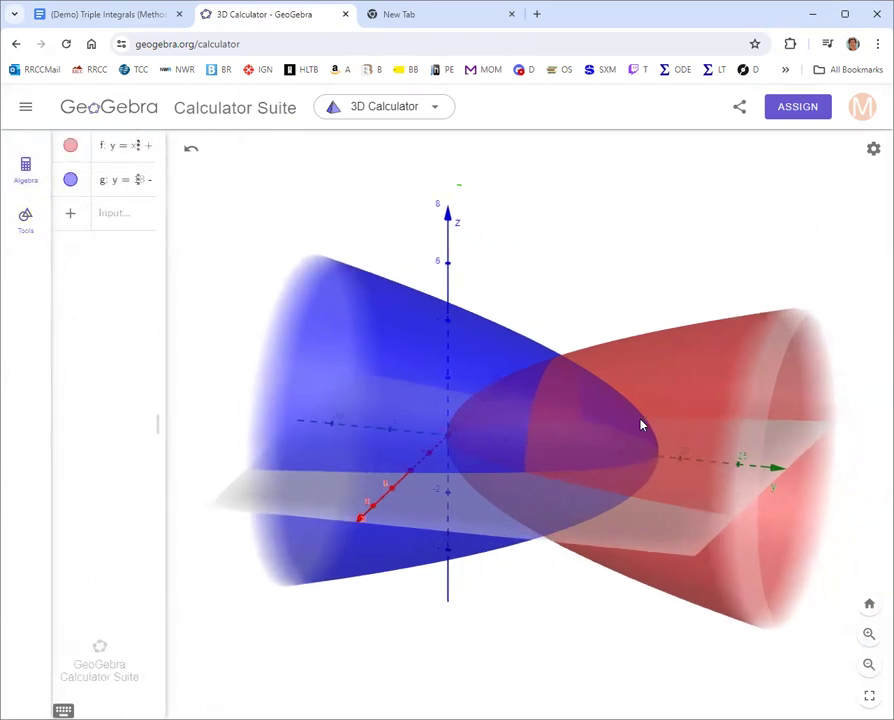
left_click_drag(656, 432, 604, 353)
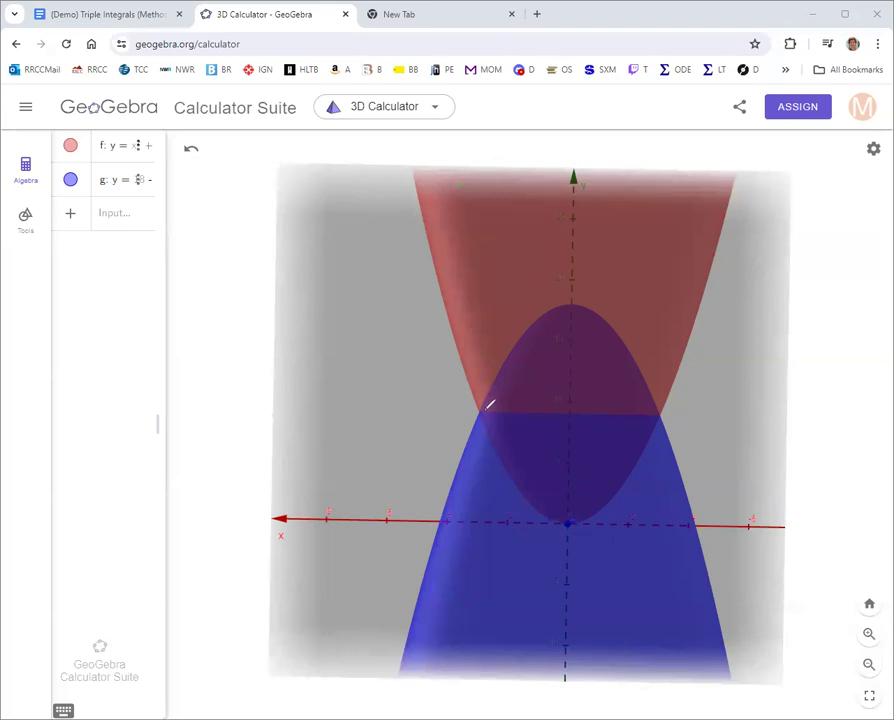
- Trace the top boundary, point an arrow at g, and label it TOP
mouse_move(490, 404)
left_mouse_down()
mouse_move(569, 333)
mouse_move(553, 353)
mouse_move(585, 343)
mouse_move(532, 316)
left_mouse_up()
mouse_move(186, 172)
left_mouse_down()
mouse_move(174, 180)
mouse_move(183, 187)
mouse_move(222, 190)
mouse_move(240, 170)
mouse_move(331, 155)
mouse_move(341, 166)
left_mouse_up()
left_click_drag(248, 201, 266, 196)
left_click_drag(257, 198, 256, 222)
left_click_drag(270, 202, 286, 202)
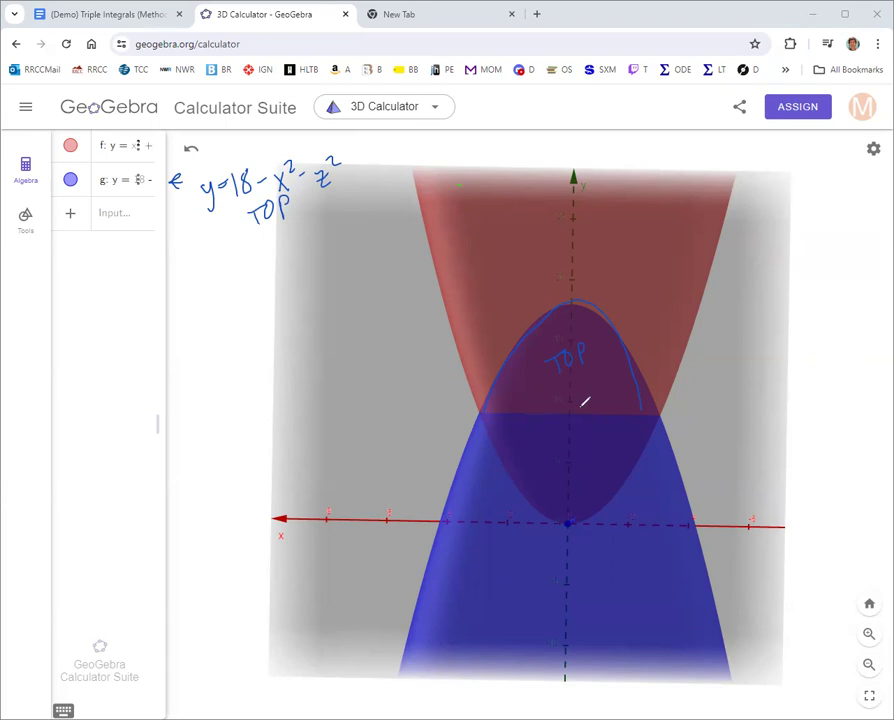
- Trace the bottom boundary, point an arrow at f, and write y = x² + z² labelled BOTTOM
mouse_move(486, 400)
left_mouse_down()
mouse_move(606, 495)
mouse_move(641, 420)
left_mouse_up()
mouse_move(542, 463)
left_mouse_down()
mouse_move(544, 478)
mouse_move(625, 429)
left_mouse_up()
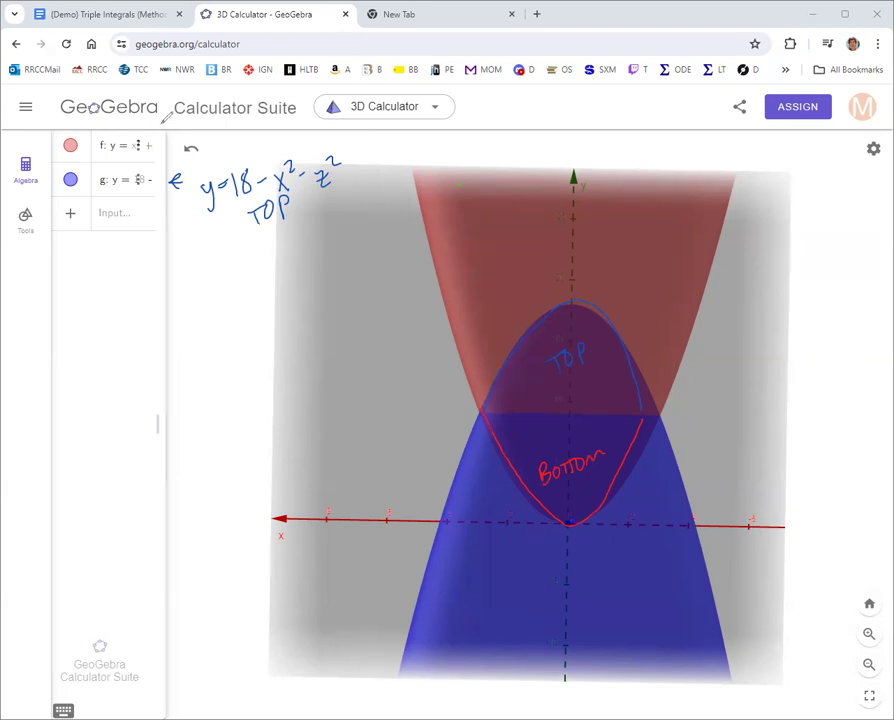
mouse_move(197, 135)
left_mouse_down()
mouse_move(166, 151)
mouse_move(221, 141)
mouse_move(216, 152)
left_mouse_up()
left_click_drag(229, 137, 238, 135)
mouse_move(230, 142)
left_mouse_down()
mouse_move(248, 142)
mouse_move(262, 128)
mouse_move(284, 136)
mouse_move(298, 128)
mouse_move(294, 141)
left_mouse_up()
left_click_drag(288, 119, 332, 140)
left_click_drag(341, 129, 390, 127)
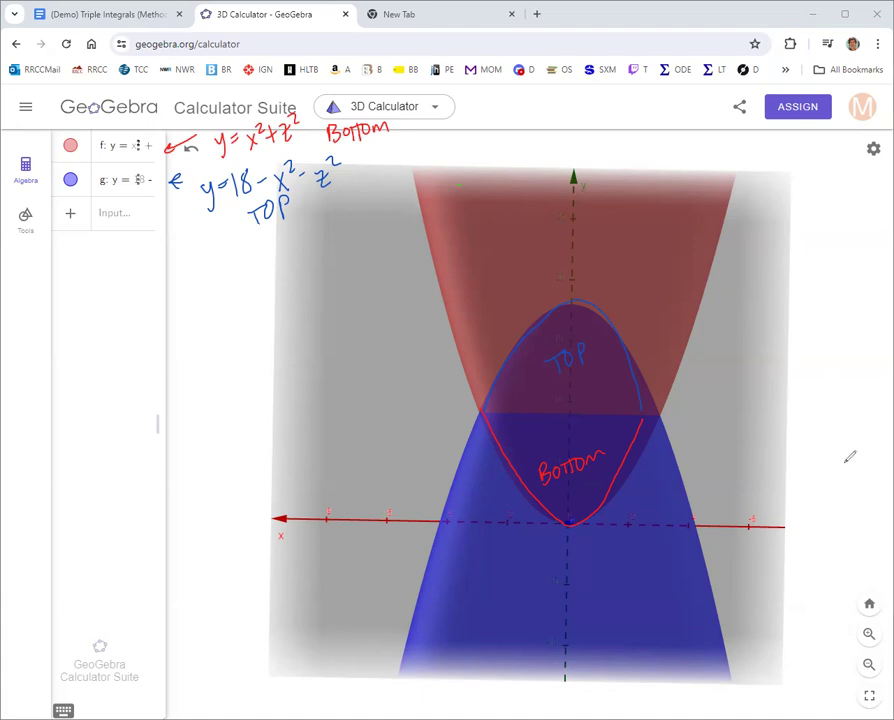
- Handwrite the inner dy integral from x²+z² to 18−x²−z² beside the graph
left_click_drag(298, 182, 307, 182)
mouse_move(225, 302)
left_mouse_down()
mouse_move(212, 410)
mouse_move(201, 411)
mouse_move(217, 391)
left_mouse_up()
mouse_move(226, 391)
left_mouse_down()
mouse_move(226, 403)
mouse_move(241, 405)
mouse_move(248, 390)
left_mouse_up()
mouse_move(204, 284)
left_mouse_down()
mouse_move(204, 299)
mouse_move(229, 282)
mouse_move(237, 294)
left_mouse_up()
mouse_move(237, 281)
left_mouse_down()
mouse_move(228, 295)
mouse_move(245, 280)
left_mouse_up()
mouse_move(246, 284)
left_mouse_down()
mouse_move(261, 288)
mouse_move(267, 272)
left_mouse_up()
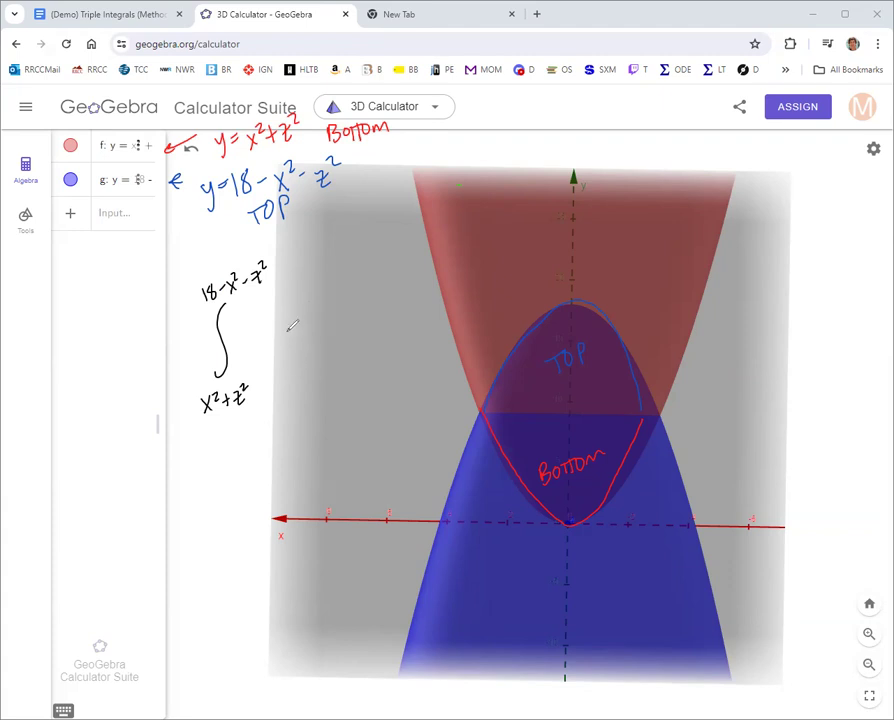
left_click_drag(281, 328, 291, 350)
- Add brackets, outer integral signs and dz dx, then clear all the ink with E
left_click_drag(195, 276, 196, 421)
left_click_drag(282, 258, 300, 402)
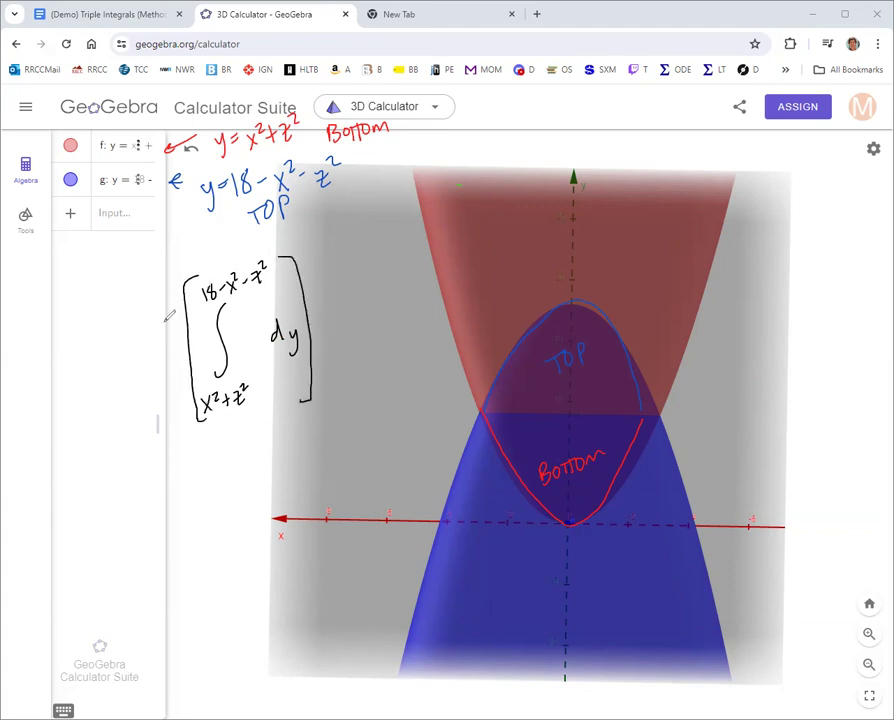
mouse_move(165, 316)
left_mouse_down()
mouse_move(157, 370)
mouse_move(138, 370)
left_mouse_up()
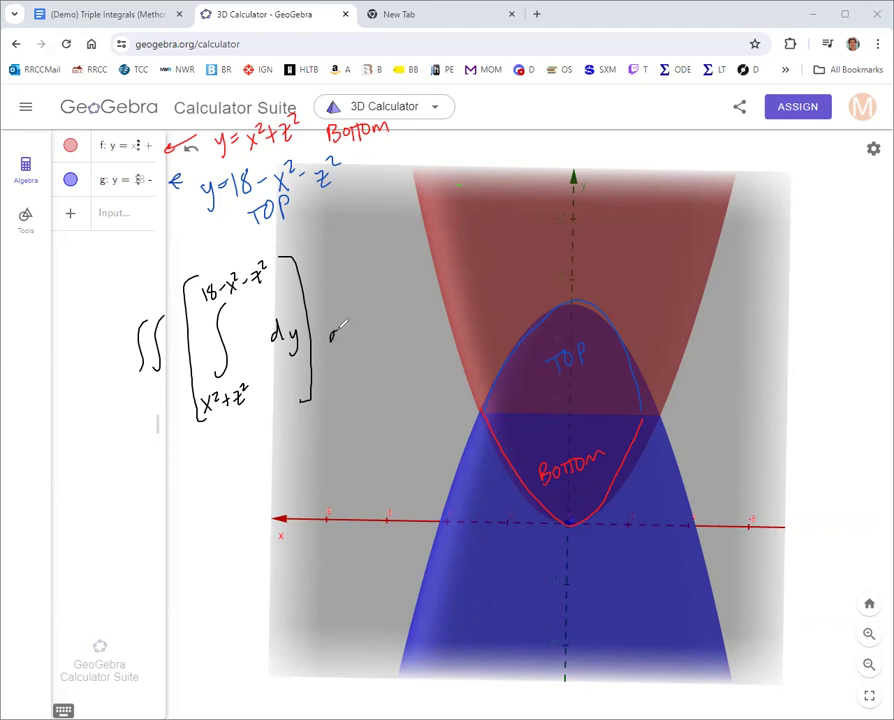
mouse_move(342, 322)
left_mouse_down()
mouse_move(340, 335)
mouse_move(354, 336)
mouse_move(375, 320)
mouse_move(381, 338)
left_mouse_up()
left_click_drag(381, 323, 369, 338)
key("e")
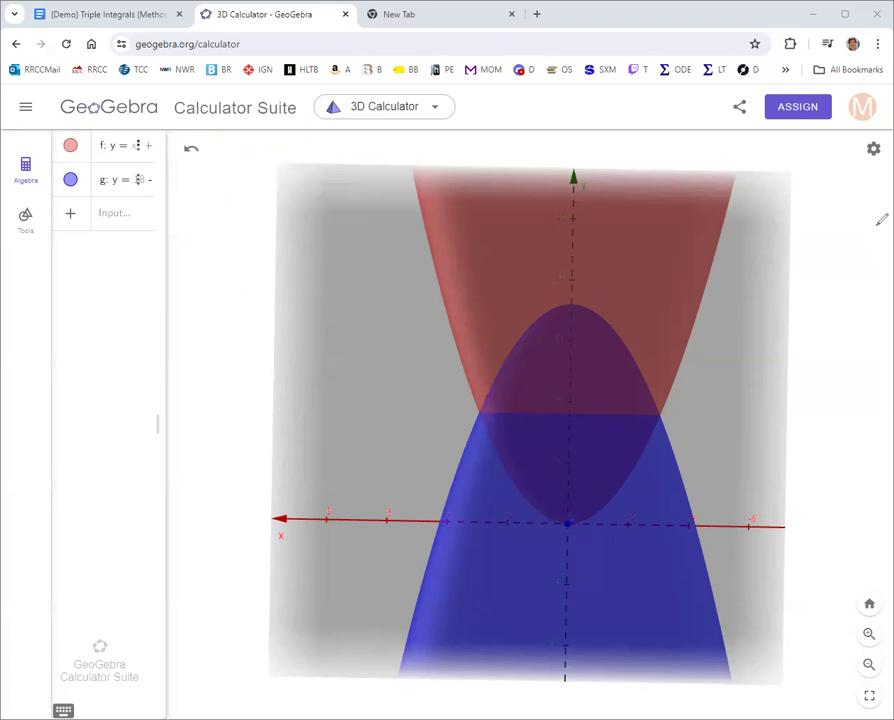
- Copy both paraboloid equations from the problem statement into row 2's answer cell
key("ctrl+shift+Tab")
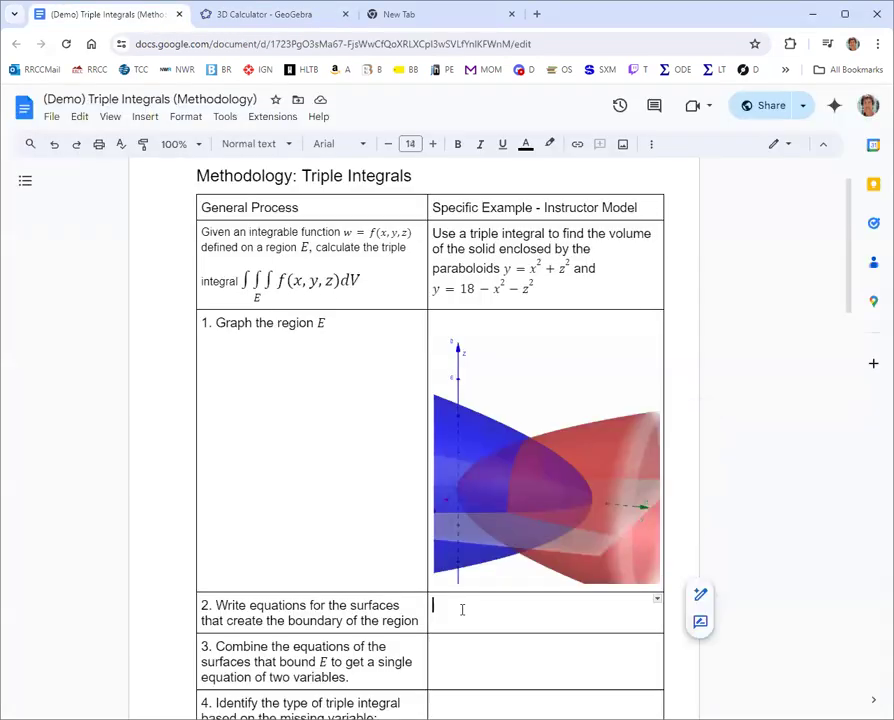
left_click(462, 609)
left_click_drag(553, 293, 507, 270)
left_click(477, 600)
type("y = x² + z² and y = 18 − x² − z²")
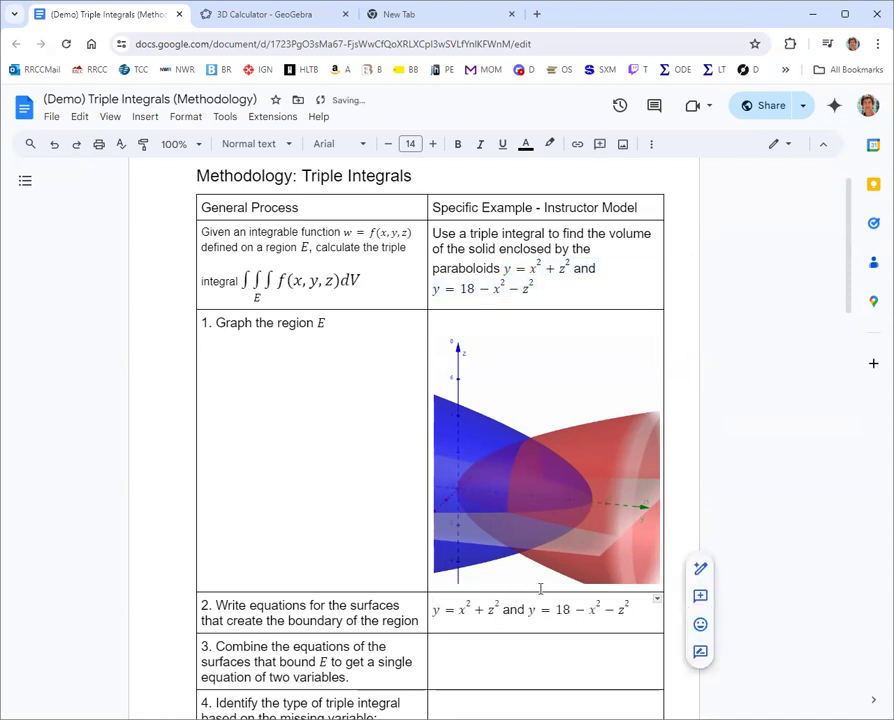
scroll(540, 589, "down", 1)
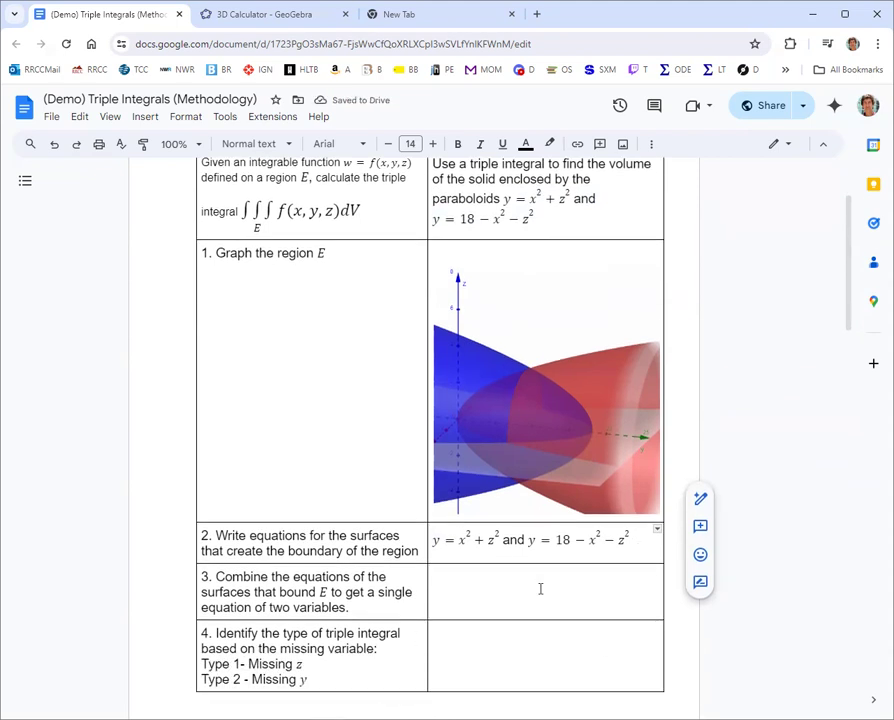
- Label the first equation '(top)' and the second '(bottom)' in row 2
key("Home")
key("Right")
key("Right")
key("Right")
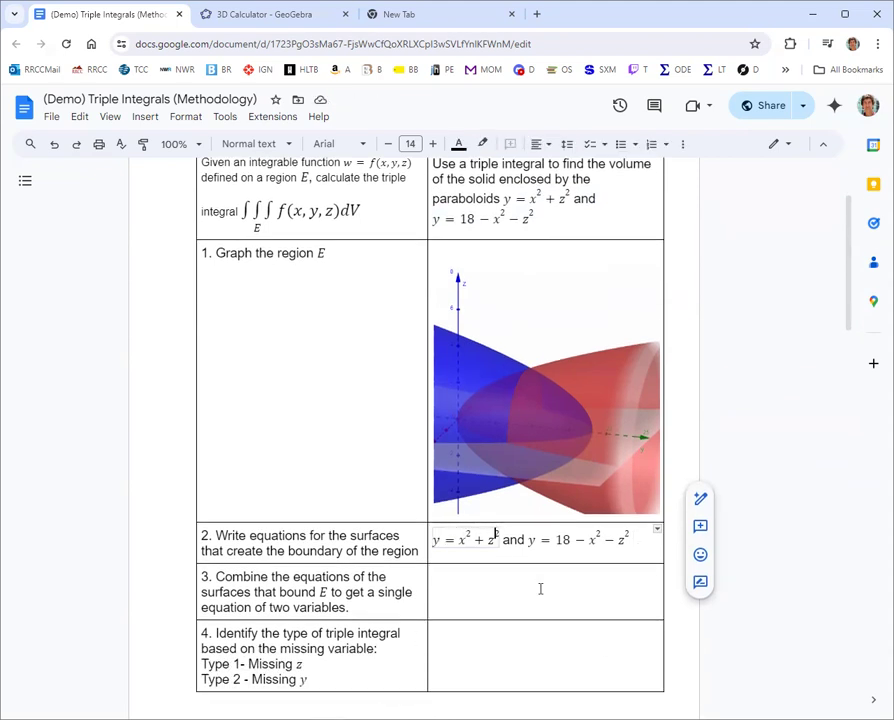
key("Right")
type("(")
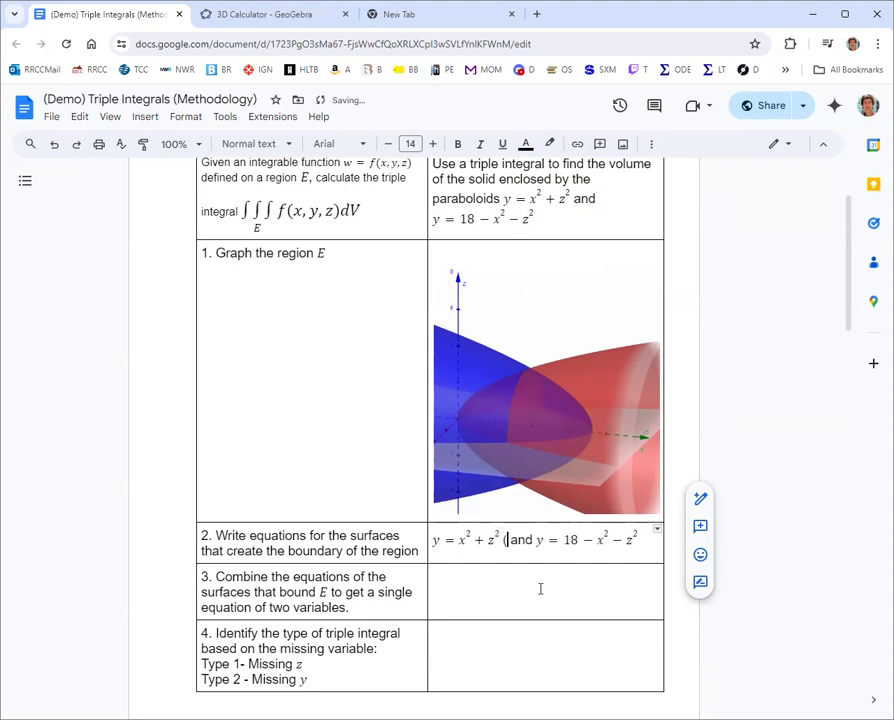
type("top_")
key("BackSpace")
type(") and")
key("Down")
key("End")
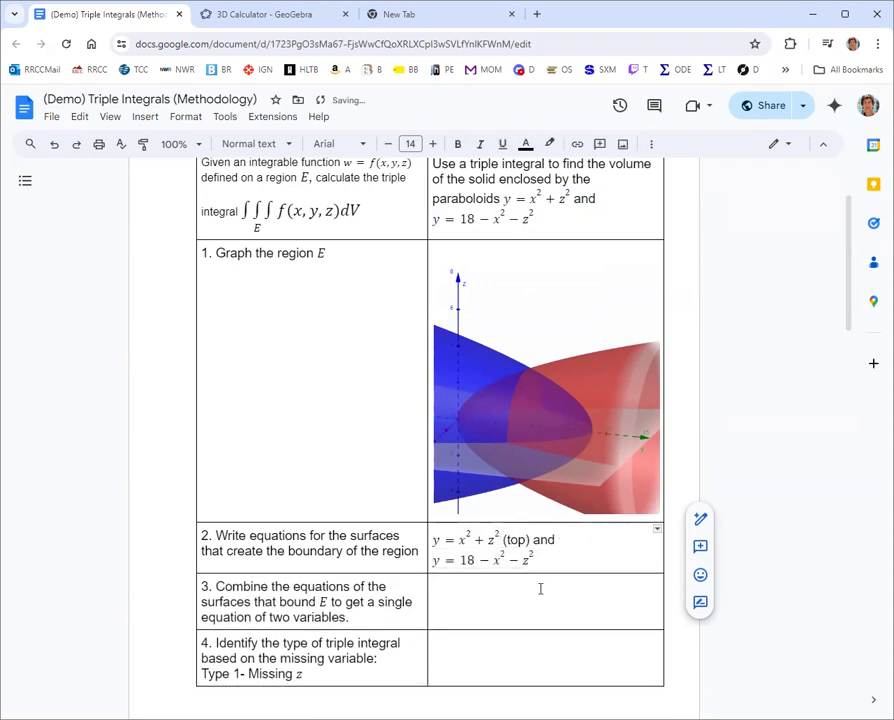
type("(bottom)")
left_click(540, 589)
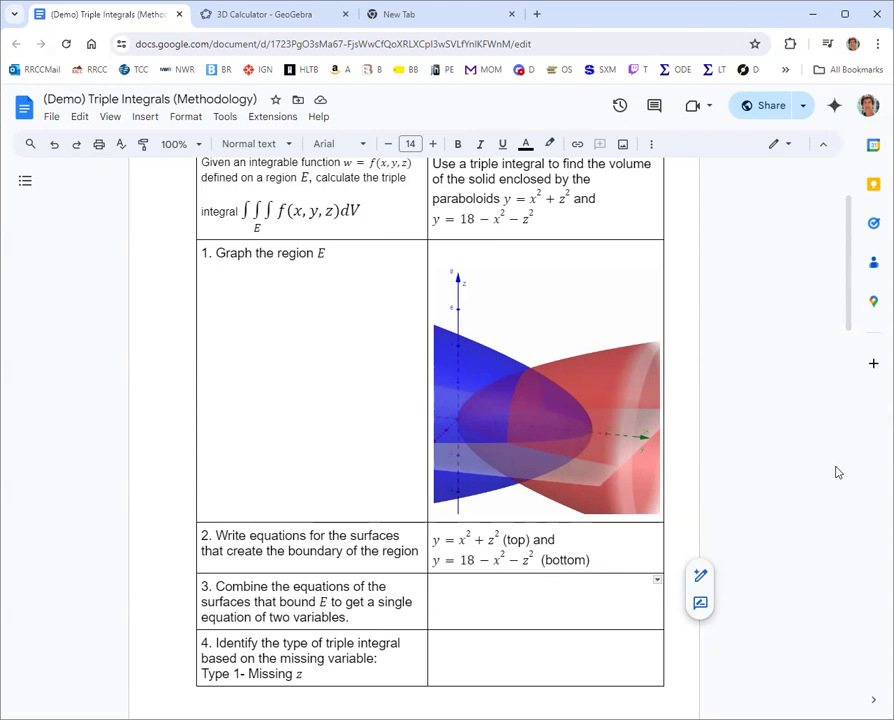
- Handwrite x²+z² = 18−x²−z² in row 3's answer cell
scroll(336, 502, "down", 3)
scroll(336, 502, "up", 1)
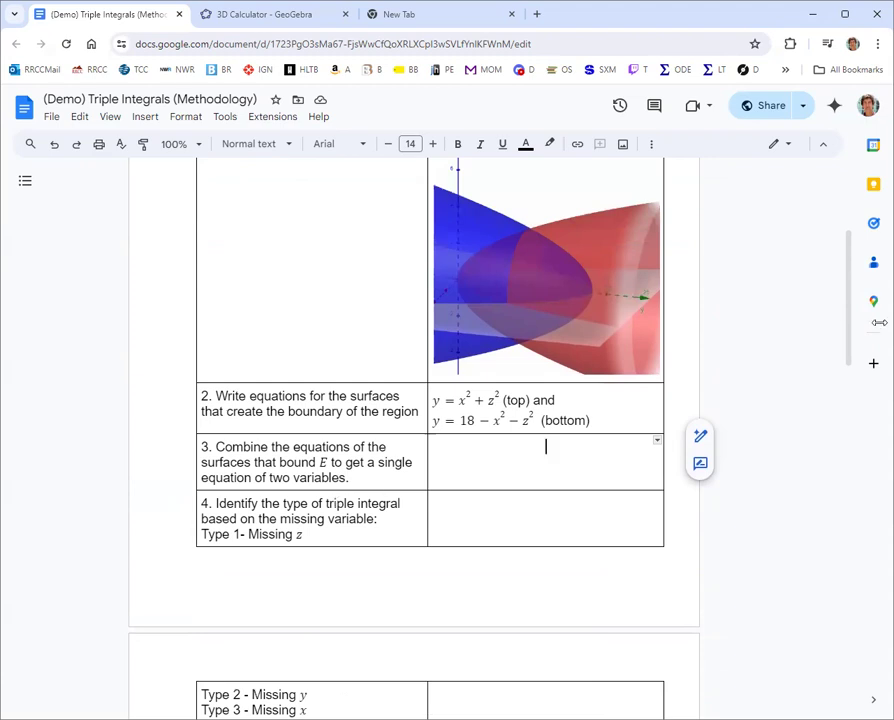
scroll(636, 470, "down", 1)
scroll(634, 468, "down", 1)
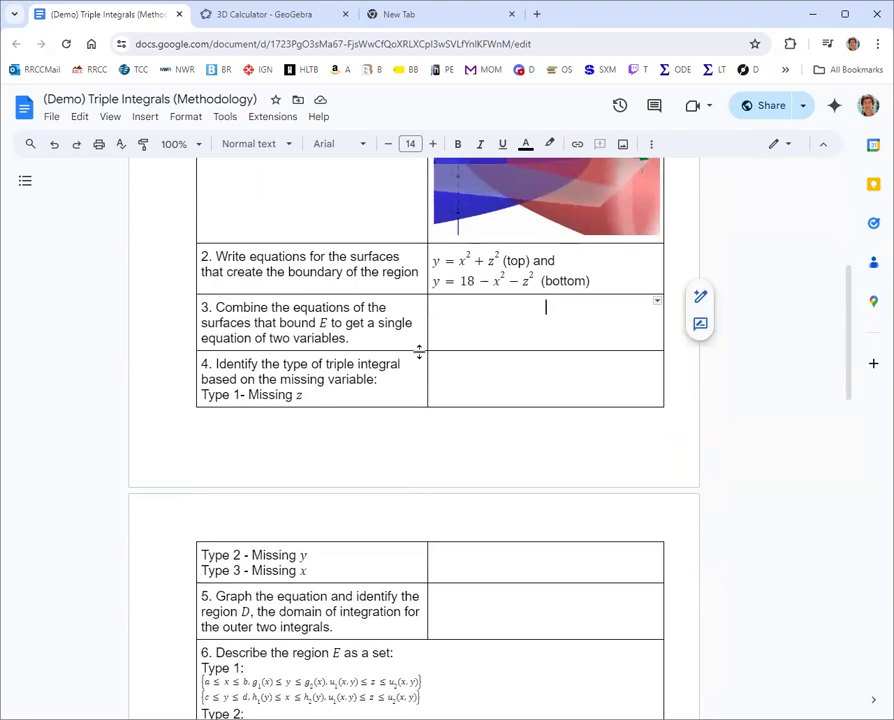
scroll(766, 378, "down", 1)
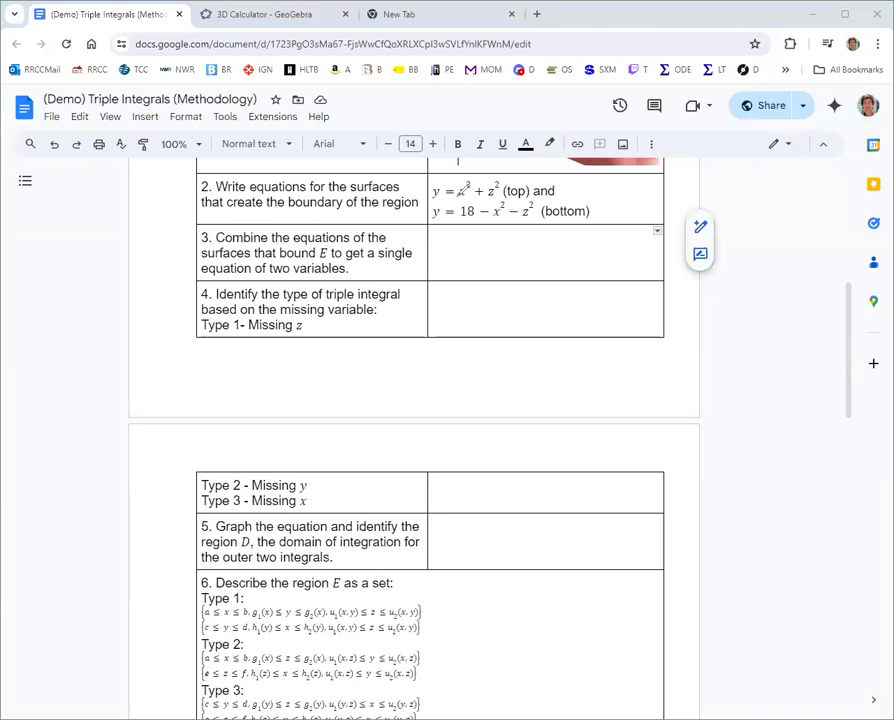
left_click_drag(451, 190, 450, 218)
mouse_move(436, 234)
left_mouse_down()
mouse_move(444, 248)
mouse_move(452, 236)
mouse_move(458, 246)
mouse_move(466, 238)
mouse_move(480, 246)
mouse_move(486, 236)
mouse_move(555, 248)
left_mouse_up()
mouse_move(555, 233)
left_mouse_down()
mouse_move(544, 248)
mouse_move(558, 236)
mouse_move(570, 241)
left_mouse_up()
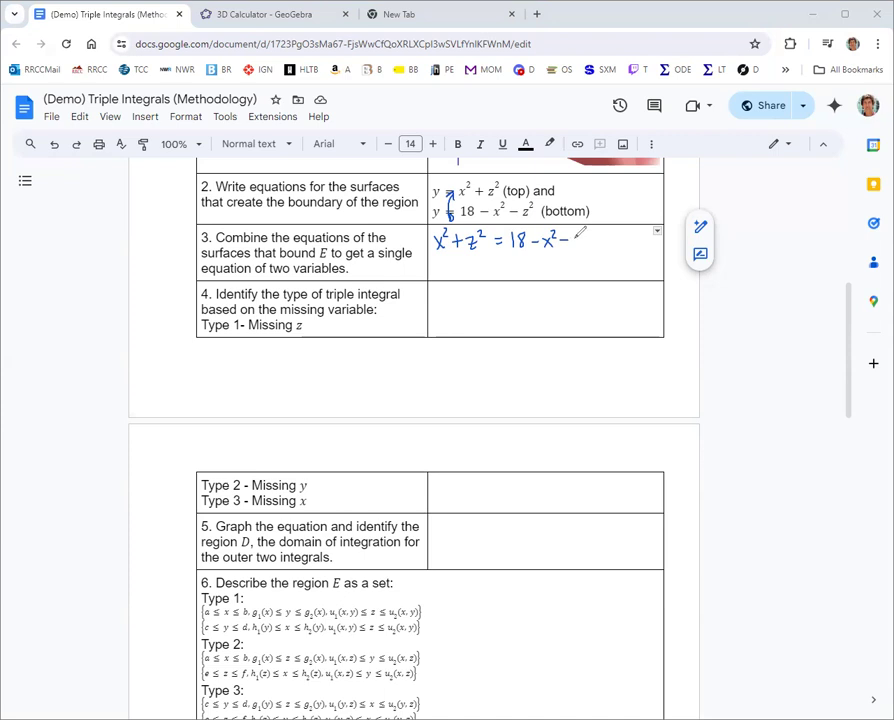
mouse_move(571, 236)
left_mouse_down()
mouse_move(582, 247)
mouse_move(591, 236)
left_mouse_up()
- Handwrite the simplification 2x²+2z² = 18 → x²+z² = 9 below it
left_click_drag(434, 264, 455, 276)
mouse_move(455, 263)
left_mouse_down()
mouse_move(445, 276)
mouse_move(458, 263)
mouse_move(464, 276)
mouse_move(515, 266)
left_mouse_up()
mouse_move(505, 270)
left_mouse_down()
mouse_move(523, 276)
mouse_move(527, 262)
mouse_move(553, 269)
left_mouse_up()
mouse_move(548, 265)
left_mouse_down()
mouse_move(580, 271)
mouse_move(571, 273)
left_mouse_up()
left_click_drag(584, 254, 604, 265)
mouse_move(599, 260)
left_mouse_down()
mouse_move(599, 270)
mouse_move(615, 272)
mouse_move(621, 260)
mouse_move(633, 264)
left_mouse_up()
left_click_drag(624, 268, 641, 273)
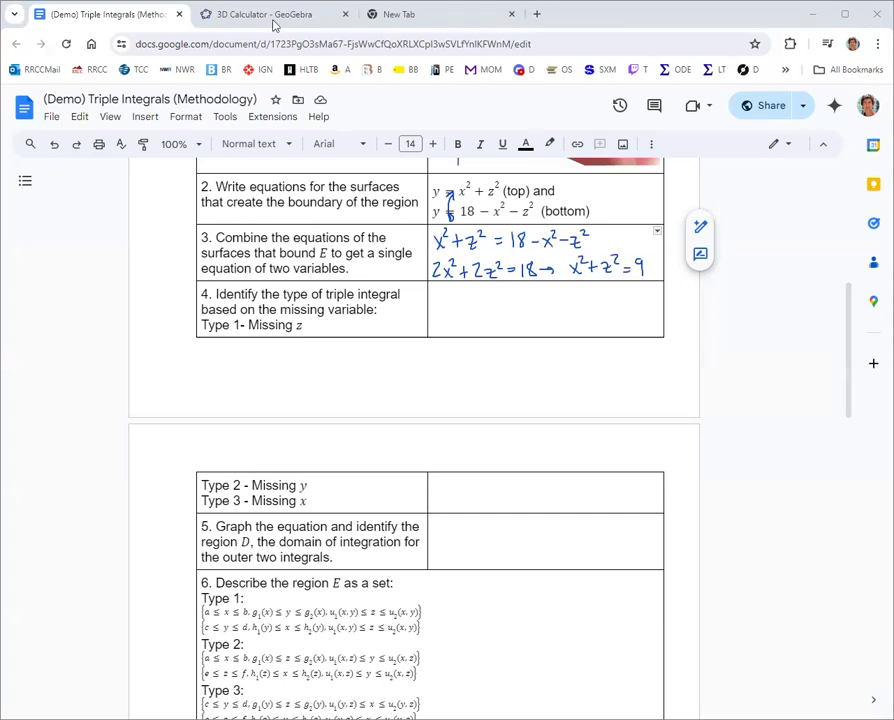
- Back in GeoGebra, rotate the 3D view to look along the y-axis
key("ctrl+Tab")
left_click_drag(570, 416, 561, 459)
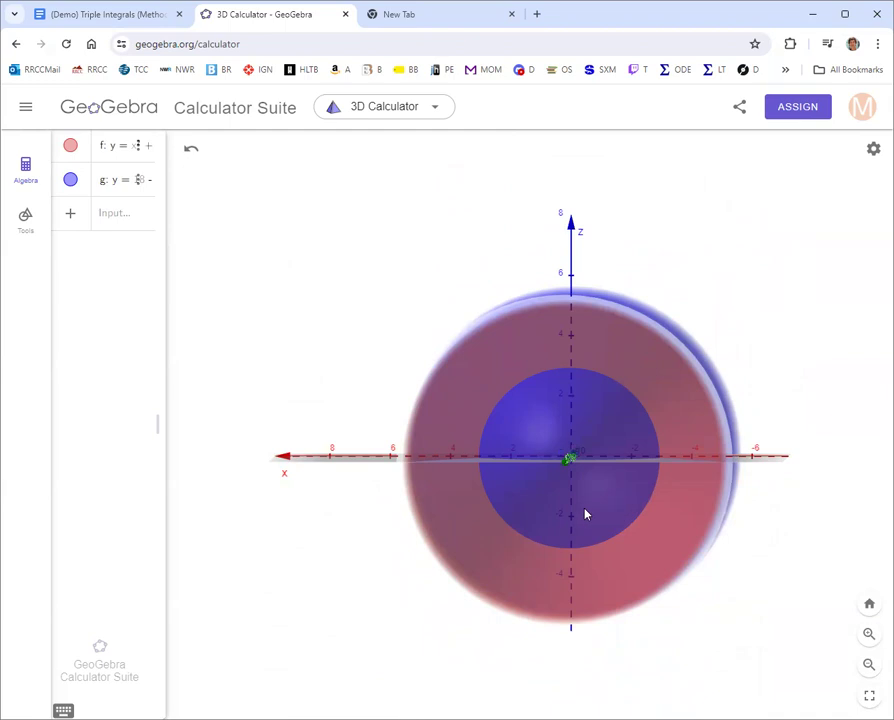
left_click_drag(509, 477, 624, 473)
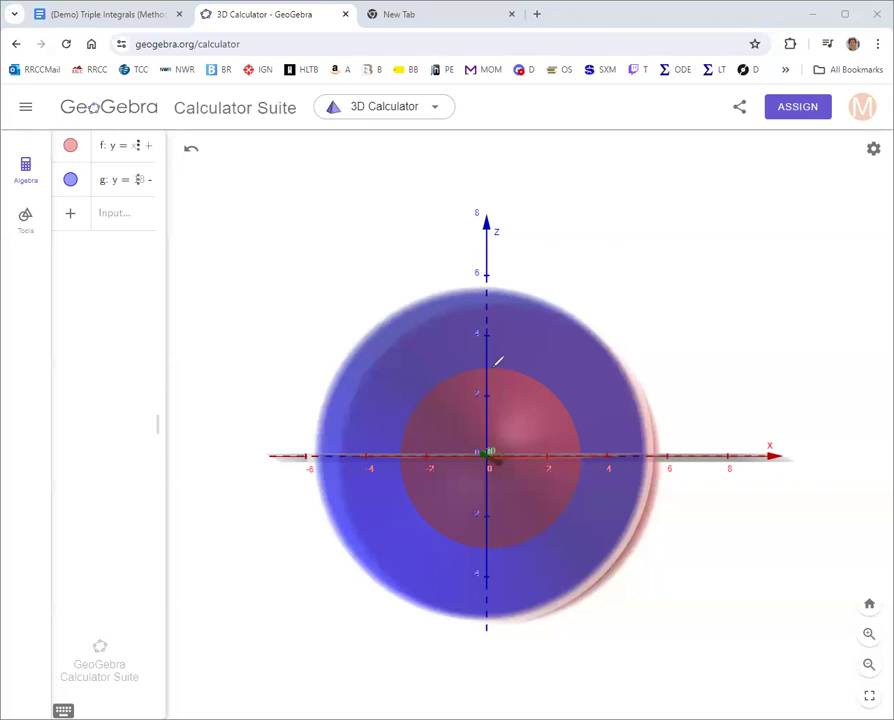
- Outline the circular intersection in green ink, then clear all the ink
mouse_move(490, 366)
left_mouse_down()
mouse_move(402, 451)
mouse_move(401, 482)
mouse_move(430, 524)
mouse_move(476, 543)
mouse_move(512, 543)
mouse_move(571, 504)
mouse_move(582, 442)
mouse_move(566, 406)
mouse_move(520, 378)
mouse_move(546, 346)
mouse_move(564, 359)
mouse_move(577, 344)
mouse_move(588, 355)
mouse_move(601, 348)
mouse_move(600, 337)
mouse_move(632, 352)
left_mouse_up()
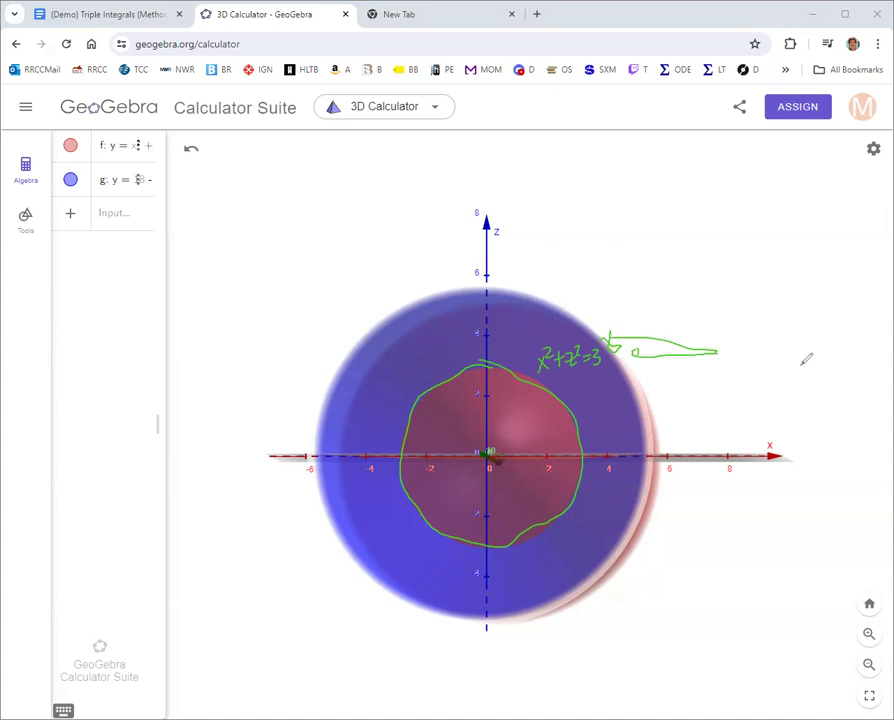
key("ctrl+z")
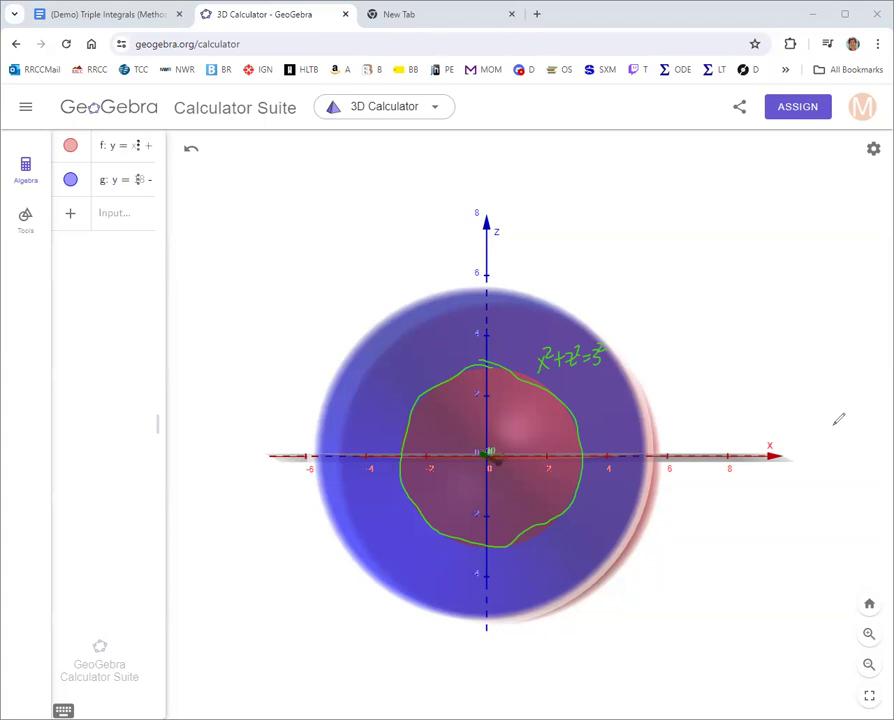
key("e")
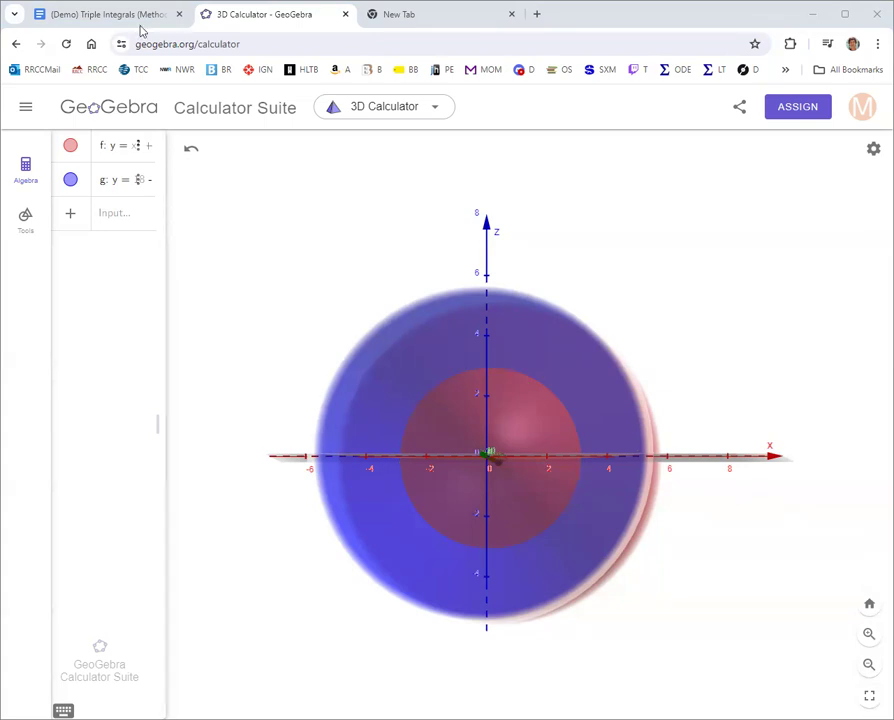
- Return to the methodology doc, undo the stray green sketch, and circle 'Type 2 - Missing y'
key("ctrl+shift+Tab")
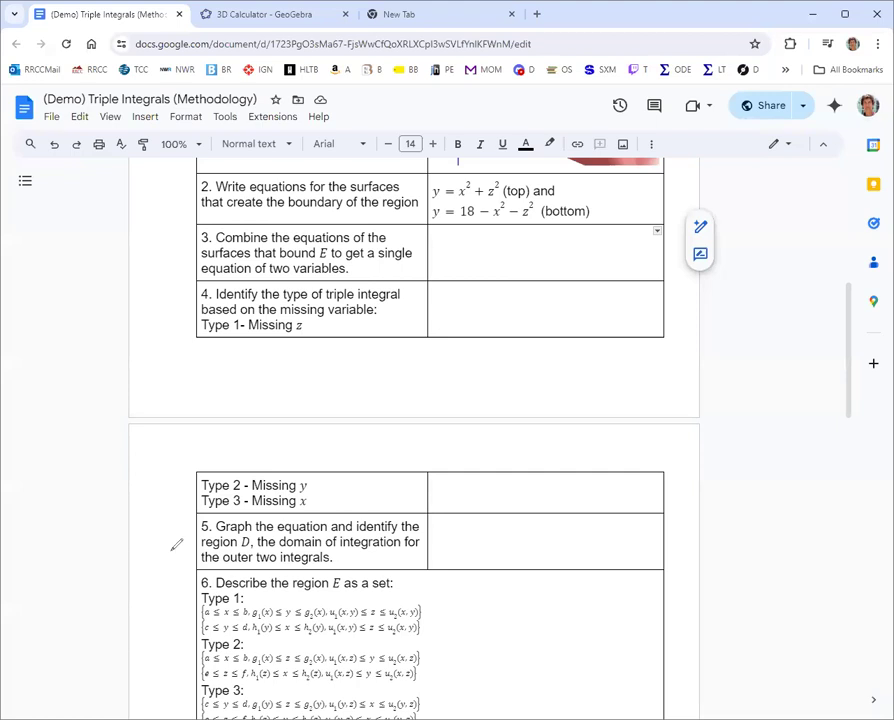
key("ctrl+z")
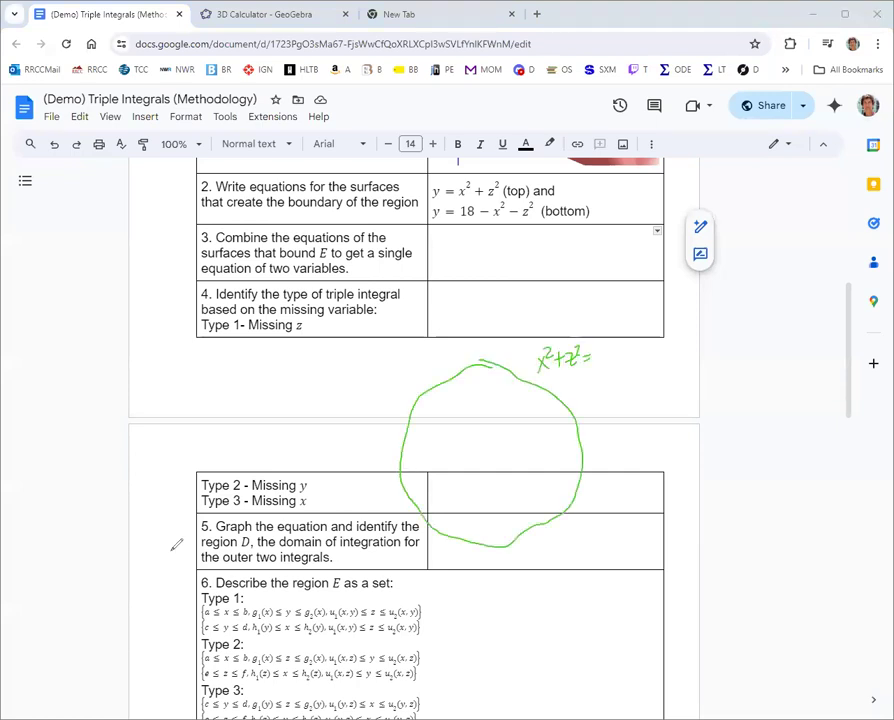
key("ctrl+z")
key("ctrl+z")
key("ctrl+z")
key("ctrl+z")
key("ctrl+z")
key("ctrl+z")
key("ctrl+z")
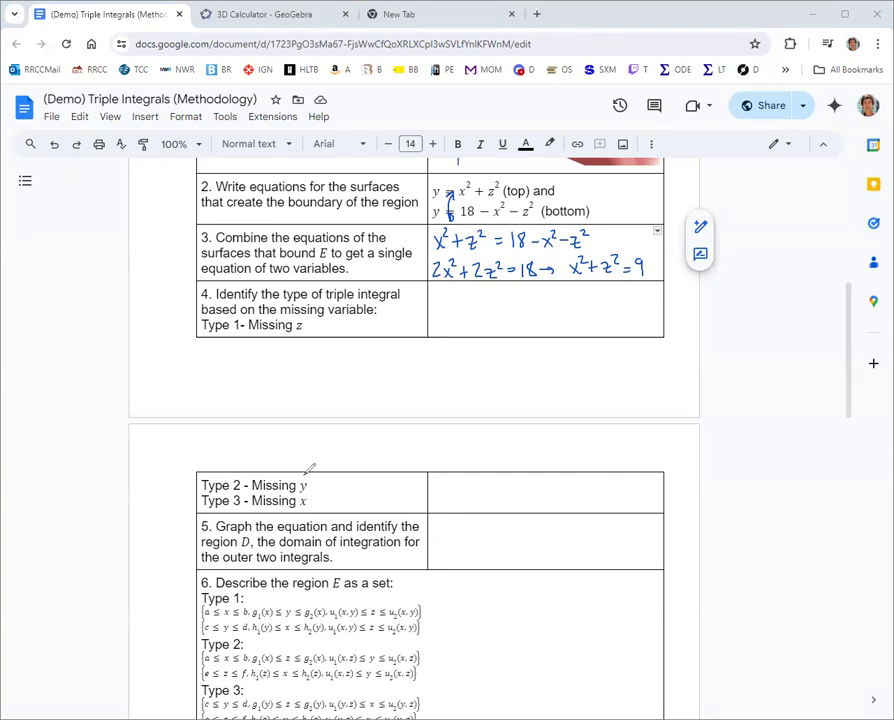
mouse_move(307, 470)
left_mouse_down()
mouse_move(197, 480)
mouse_move(199, 492)
mouse_move(222, 495)
mouse_move(316, 480)
left_mouse_up()
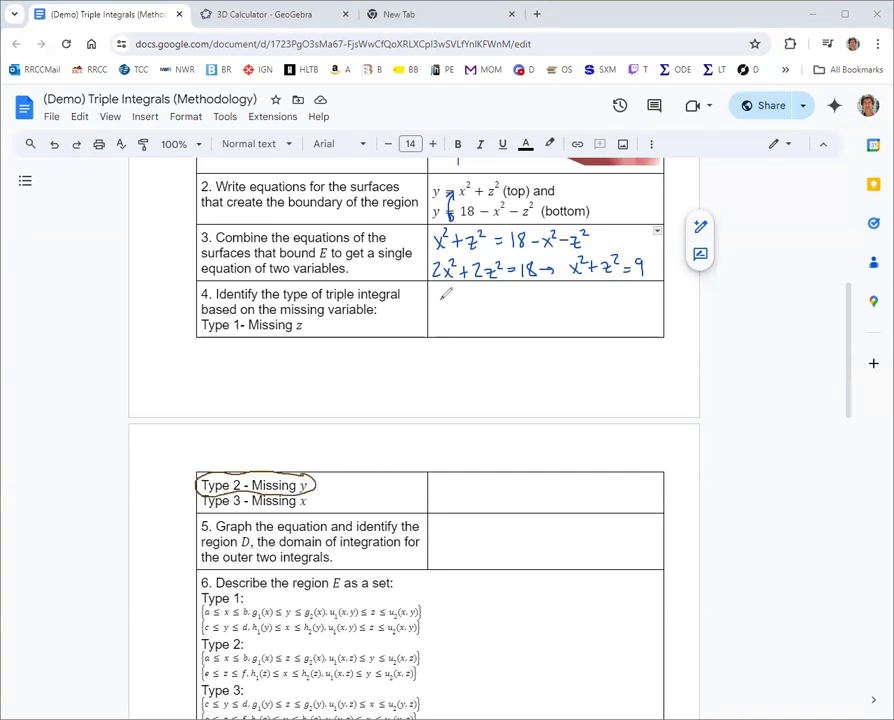
- Handwrite 'INTEGRATE W.R.T y FIRST' in row 4's answer cell
mouse_move(441, 296)
left_mouse_down()
mouse_move(442, 310)
mouse_move(466, 293)
left_mouse_up()
mouse_move(459, 296)
left_mouse_down()
mouse_move(458, 311)
mouse_move(511, 309)
mouse_move(520, 297)
left_mouse_up()
mouse_move(515, 297)
left_mouse_down()
mouse_move(514, 311)
mouse_move(523, 310)
left_mouse_up()
mouse_move(523, 297)
left_mouse_down()
mouse_move(549, 300)
mouse_move(555, 311)
mouse_move(578, 298)
left_mouse_up()
left_click(551, 311)
left_click(565, 311)
mouse_move(573, 298)
left_mouse_down()
mouse_move(573, 311)
mouse_move(596, 320)
mouse_move(617, 312)
left_mouse_up()
left_click_drag(617, 298, 623, 305)
left_click_drag(627, 298, 627, 312)
left_click_drag(631, 298, 639, 312)
mouse_move(648, 299)
left_mouse_down()
mouse_move(642, 311)
mouse_move(660, 298)
left_mouse_up()
left_click_drag(653, 298, 653, 312)
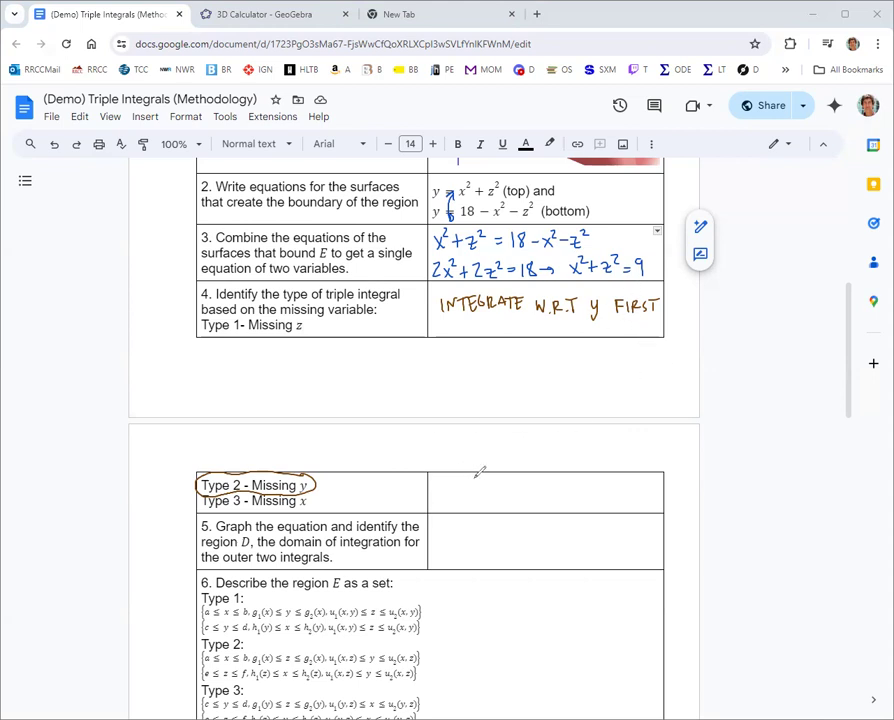
- Ink ∫dy in parentheses, two outer integral signs before it, and dz dx after it in the Type 2 cell
mouse_move(487, 476)
left_mouse_down()
mouse_move(476, 515)
mouse_move(500, 500)
left_mouse_up()
left_click_drag(504, 490, 506, 505)
left_click_drag(471, 469, 469, 513)
left_click_drag(514, 468, 516, 512)
mouse_move(457, 474)
left_mouse_down()
mouse_move(449, 511)
mouse_move(437, 511)
left_mouse_up()
mouse_move(546, 487)
left_mouse_down()
mouse_move(550, 479)
mouse_move(549, 498)
mouse_move(560, 484)
mouse_move(568, 497)
left_mouse_up()
left_click_drag(576, 480, 582, 500)
left_click_drag(582, 488, 574, 500)
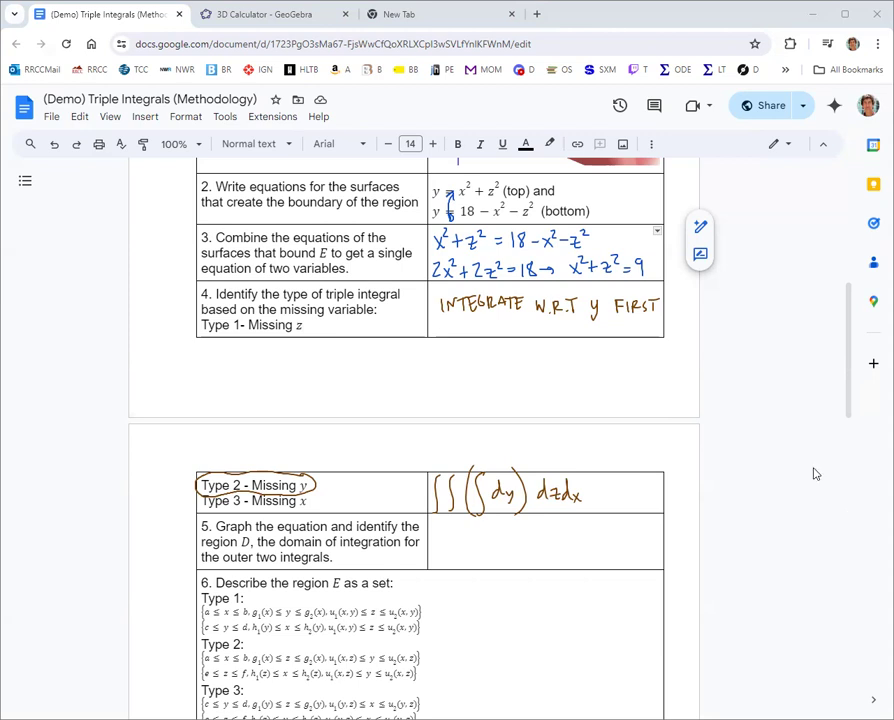
- Switch to the 3D paraboloid graph and trace the circular region's outline
left_click(242, 12)
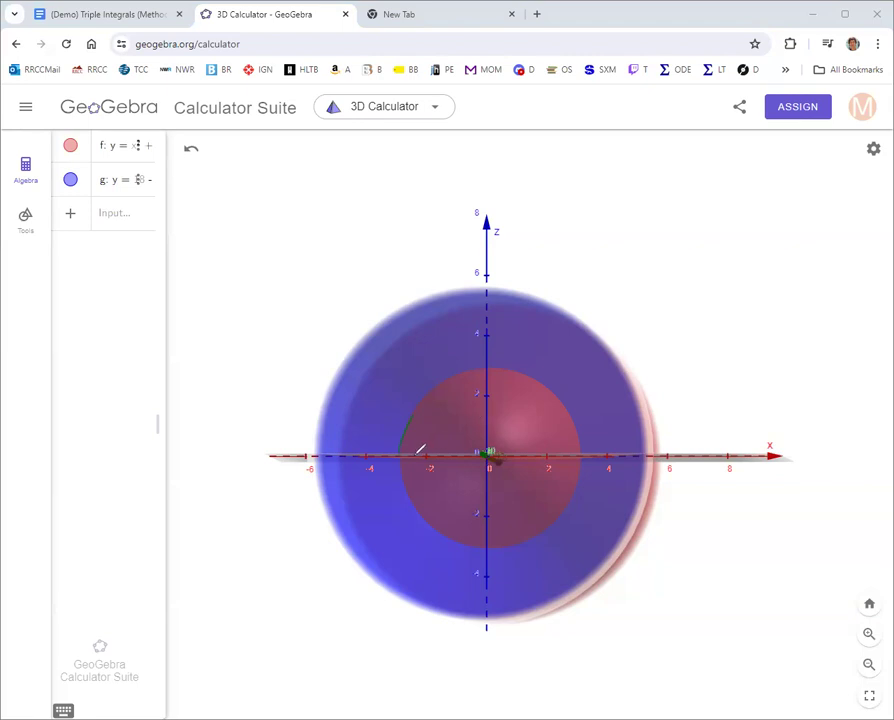
mouse_move(412, 414)
left_mouse_down()
mouse_move(445, 378)
mouse_move(545, 385)
left_mouse_up()
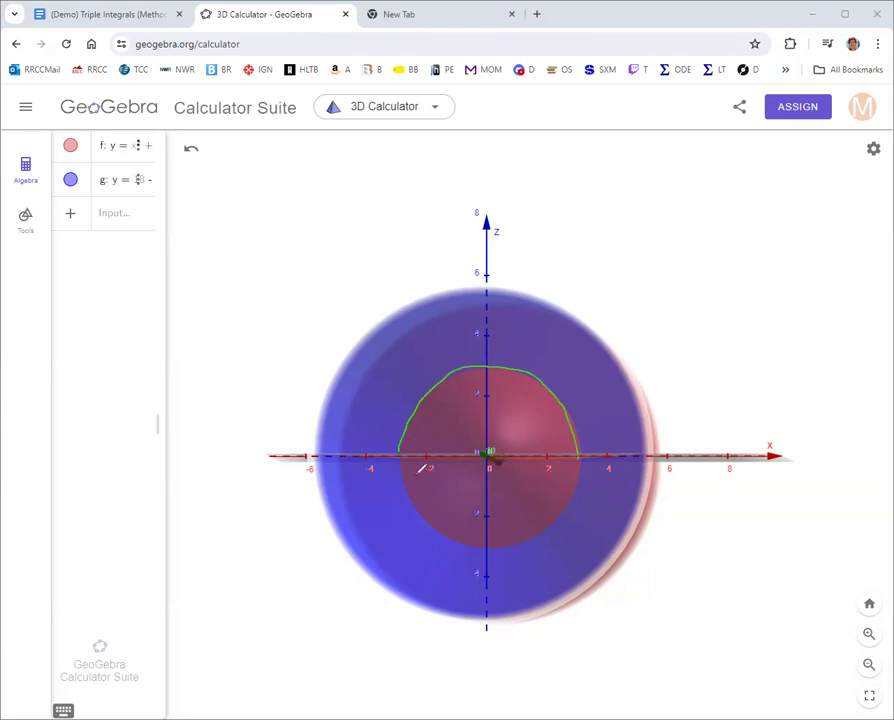
mouse_move(401, 456)
left_mouse_down()
mouse_move(411, 503)
mouse_move(441, 539)
mouse_move(523, 546)
mouse_move(548, 534)
mouse_move(576, 478)
left_mouse_up()
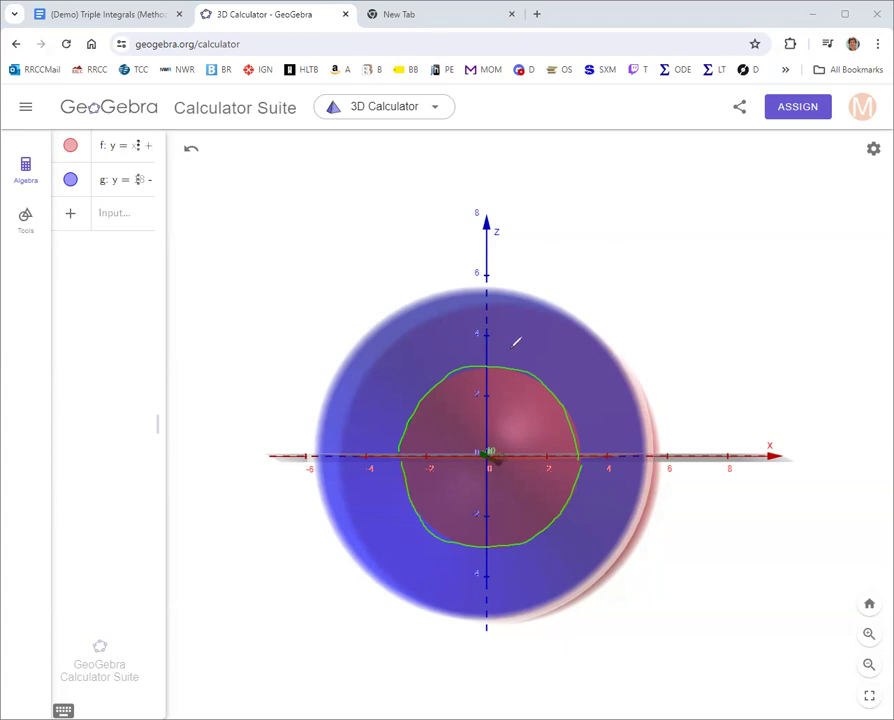
- Label the boundary curves z = √(9−x²) and z = −√(9−x²), and mark −3 and 3 on the x-axis
mouse_move(514, 342)
left_mouse_down()
mouse_move(550, 331)
mouse_move(559, 342)
mouse_move(562, 327)
mouse_move(577, 324)
mouse_move(579, 338)
mouse_move(559, 342)
mouse_move(591, 335)
left_mouse_up()
mouse_move(555, 547)
left_mouse_down()
mouse_move(568, 560)
mouse_move(578, 550)
left_mouse_up()
left_click_drag(570, 556, 592, 562)
mouse_move(598, 548)
left_mouse_down()
mouse_move(611, 561)
mouse_move(626, 550)
left_mouse_up()
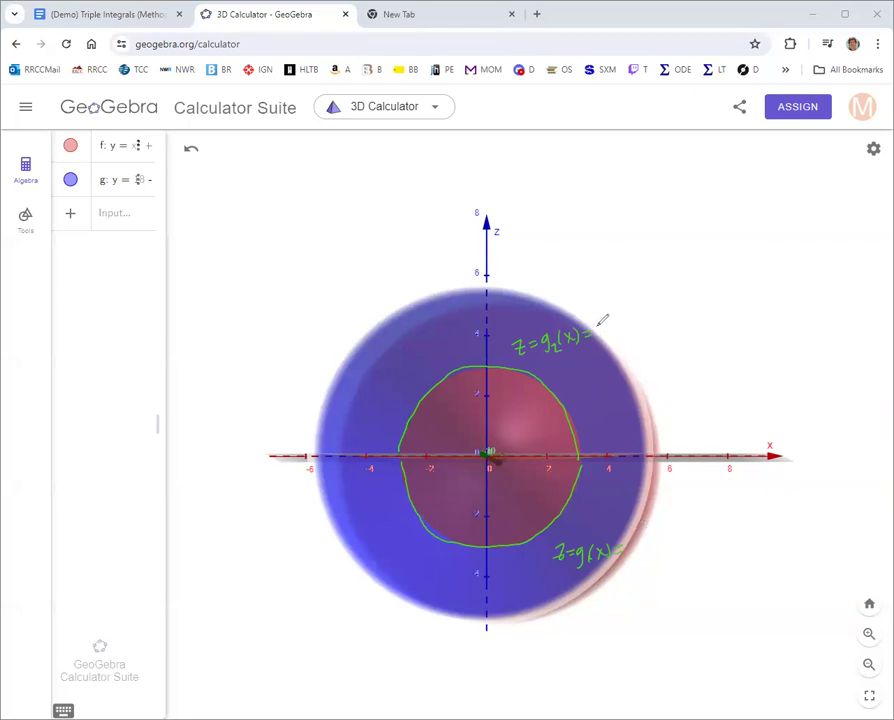
mouse_move(600, 328)
left_mouse_down()
mouse_move(612, 306)
mouse_move(655, 301)
mouse_move(618, 325)
mouse_move(643, 332)
left_mouse_up()
mouse_move(643, 319)
left_mouse_down()
mouse_move(630, 333)
mouse_move(657, 320)
left_mouse_up()
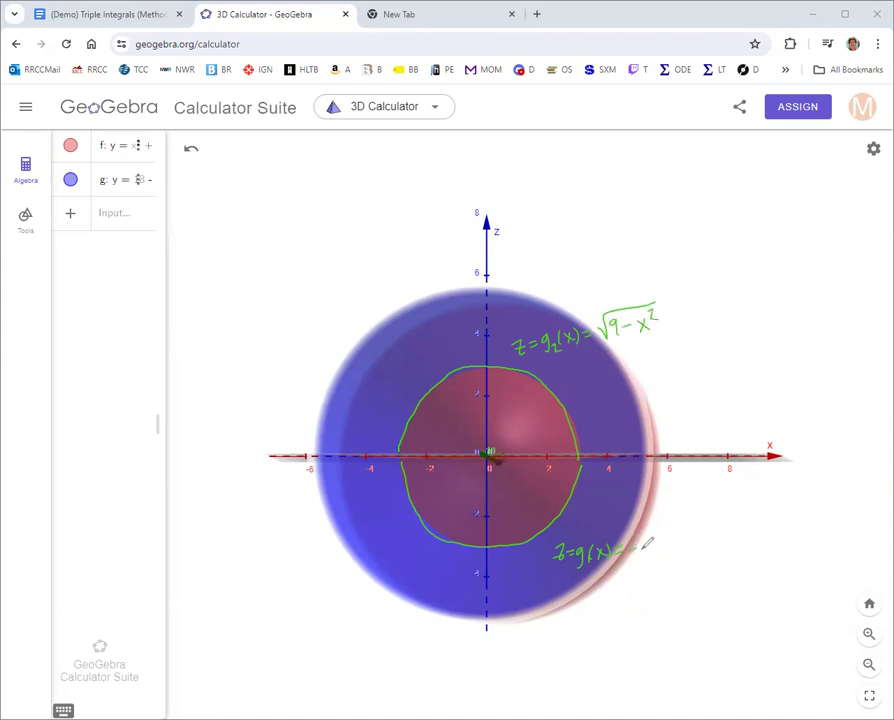
left_click_drag(641, 549, 650, 560)
mouse_move(650, 560)
left_mouse_down()
mouse_move(682, 535)
mouse_move(664, 556)
mouse_move(682, 545)
mouse_move(694, 553)
left_mouse_up()
left_click_drag(694, 537, 683, 553)
left_click_drag(695, 530, 703, 538)
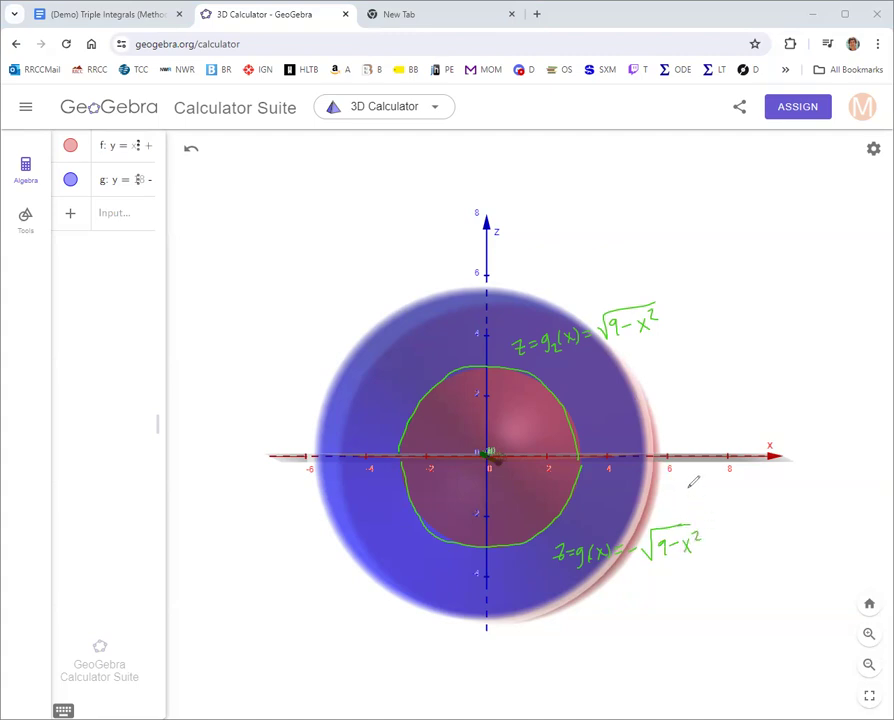
left_click_drag(392, 459, 400, 465)
left_click_drag(582, 461, 582, 474)
- Write a bracketed ∫dy and surround it with an integral sign and dx
left_click_drag(661, 170, 653, 228)
left_click_drag(675, 193, 678, 205)
left_click_drag(681, 194, 690, 212)
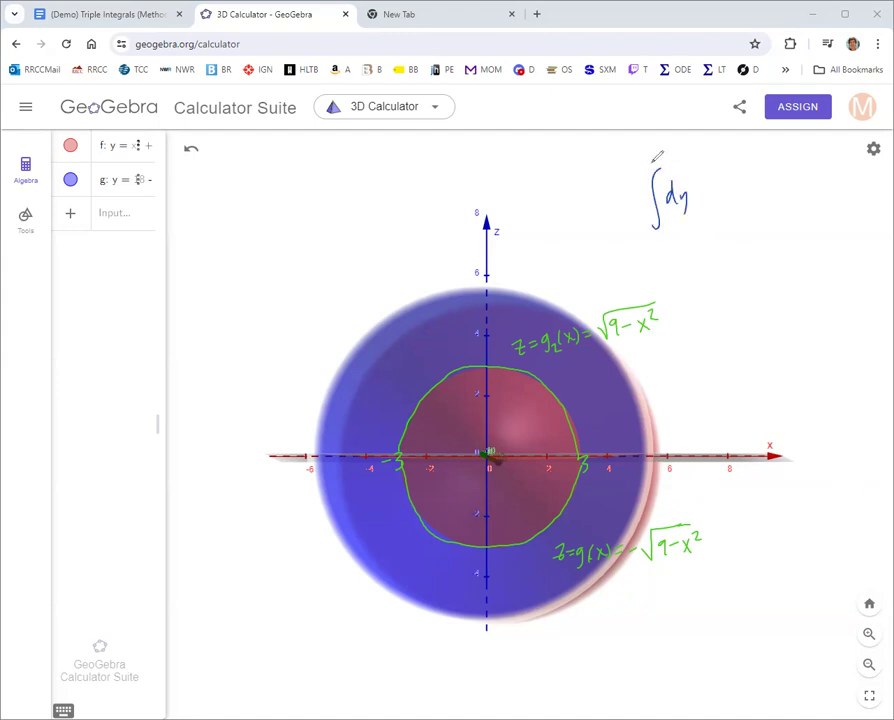
left_click_drag(656, 158, 656, 230)
left_click_drag(690, 160, 688, 242)
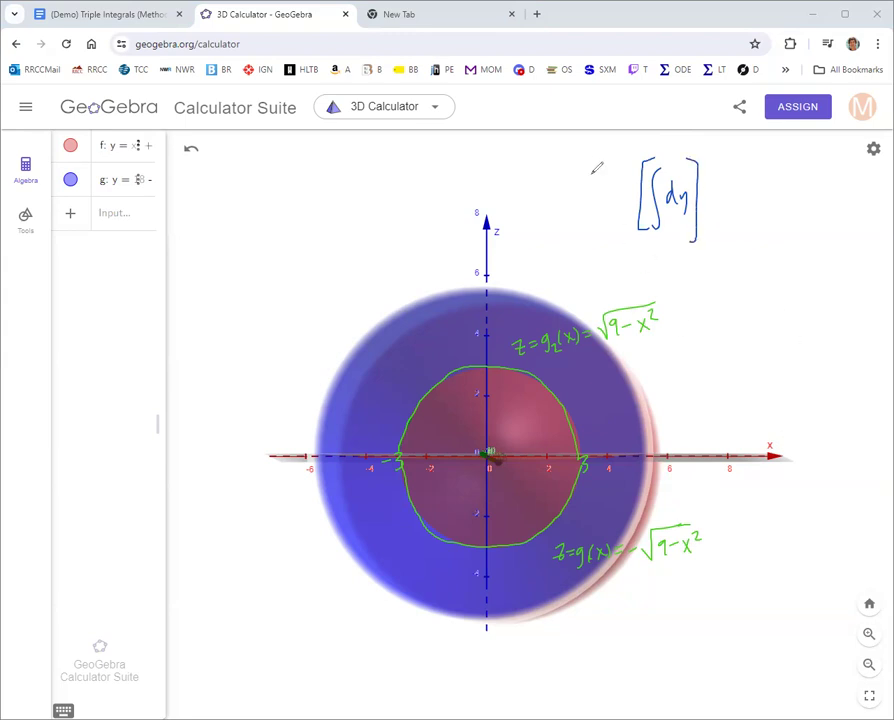
left_click_drag(610, 165, 600, 226)
mouse_move(720, 190)
left_mouse_down()
mouse_move(721, 205)
mouse_move(734, 205)
left_mouse_up()
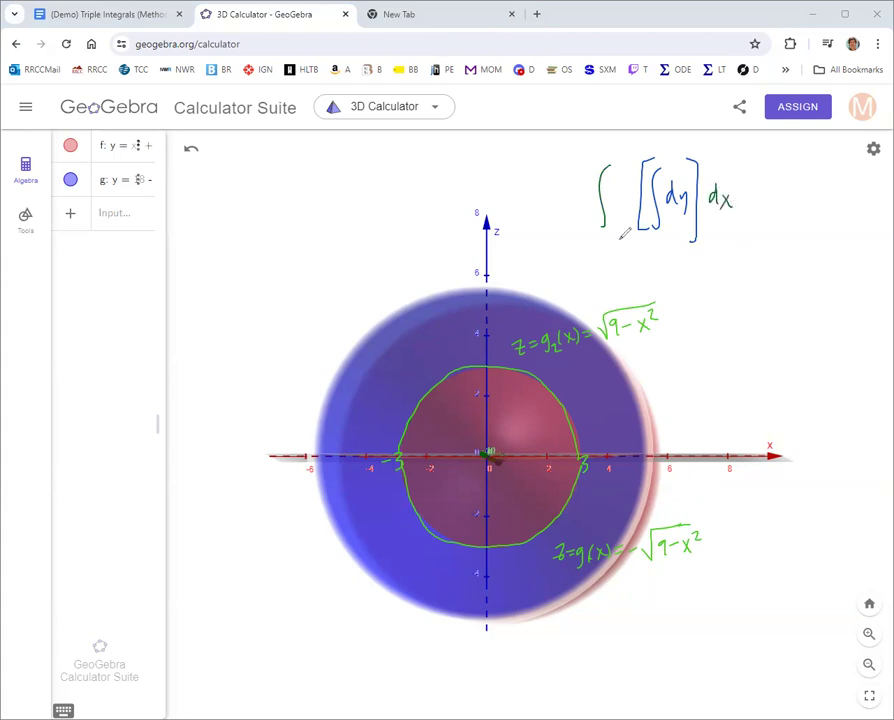
- Give the integral limits −√(9−x²) to √(9−x²), enclose it in tall brackets, and erase the dx
mouse_move(585, 244)
left_mouse_down()
mouse_move(604, 238)
mouse_move(628, 253)
mouse_move(640, 242)
left_mouse_up()
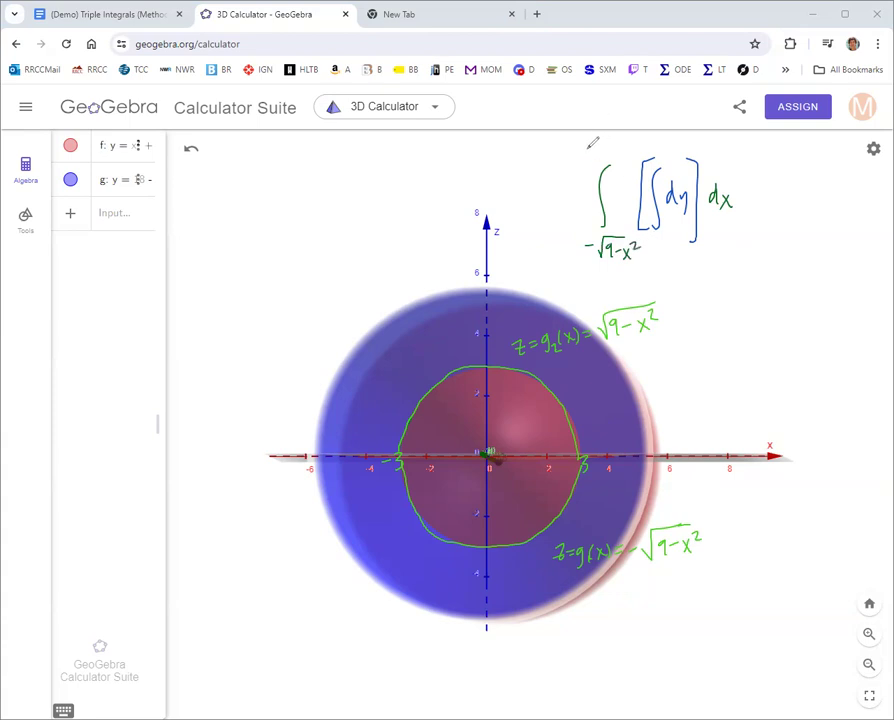
mouse_move(587, 142)
left_mouse_down()
mouse_move(598, 132)
mouse_move(626, 146)
mouse_move(634, 131)
left_mouse_up()
left_click_drag(577, 124, 573, 266)
left_click_drag(727, 134, 727, 266)
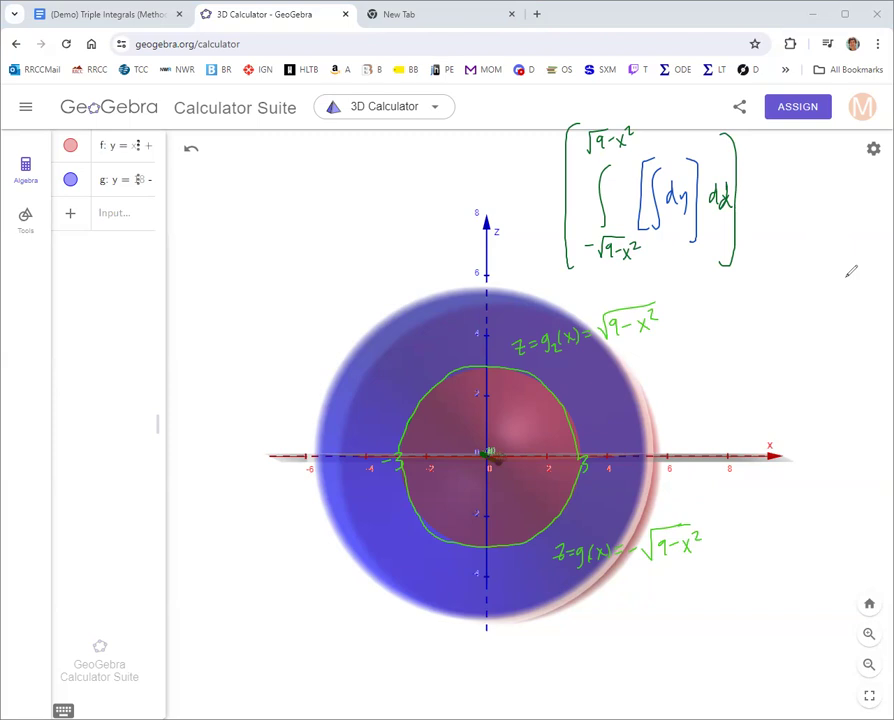
left_click(722, 194)
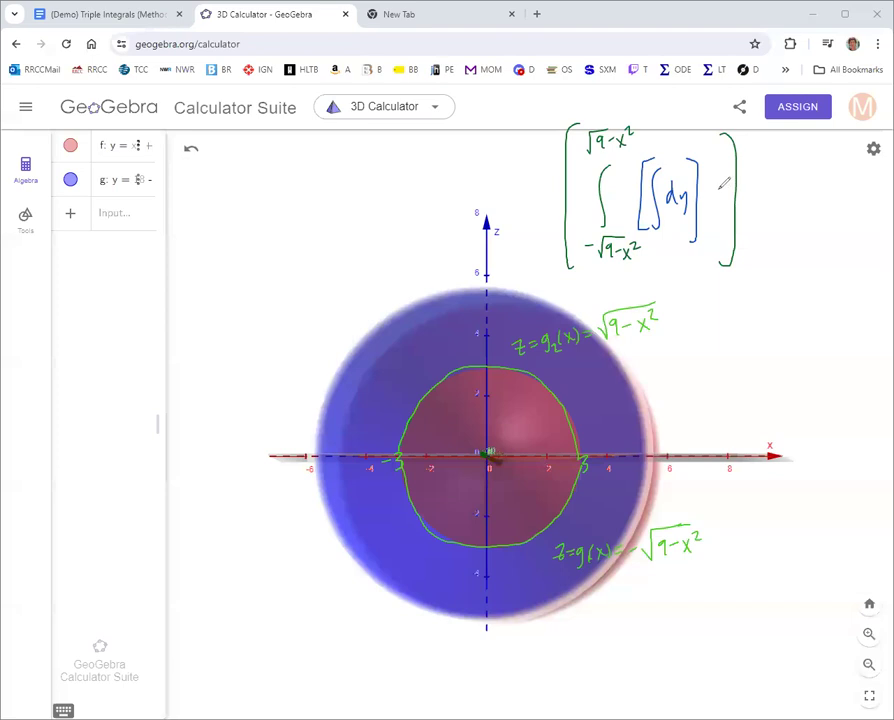
- Add dz, dx and outer limits −3 to 3, erase the sketch, and return to the methodology doc
mouse_move(713, 193)
left_mouse_down()
mouse_move(714, 207)
mouse_move(776, 194)
mouse_move(777, 206)
left_mouse_up()
left_click_drag(544, 166, 534, 228)
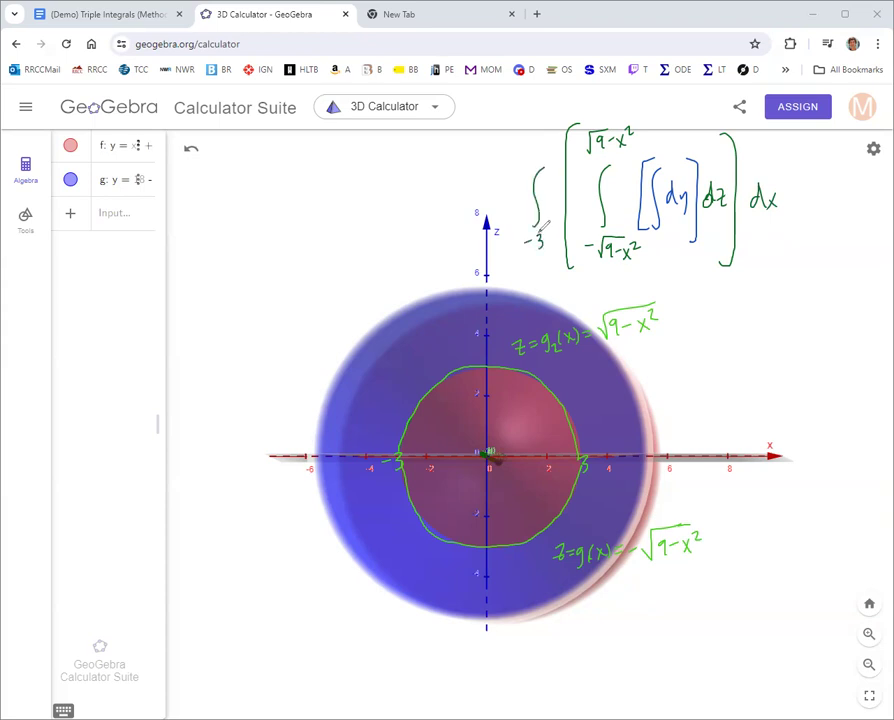
left_click_drag(536, 146, 536, 160)
mouse_move(648, 113)
left_mouse_down()
mouse_move(602, 120)
mouse_move(587, 152)
mouse_move(601, 235)
mouse_move(644, 232)
mouse_move(585, 245)
left_mouse_up()
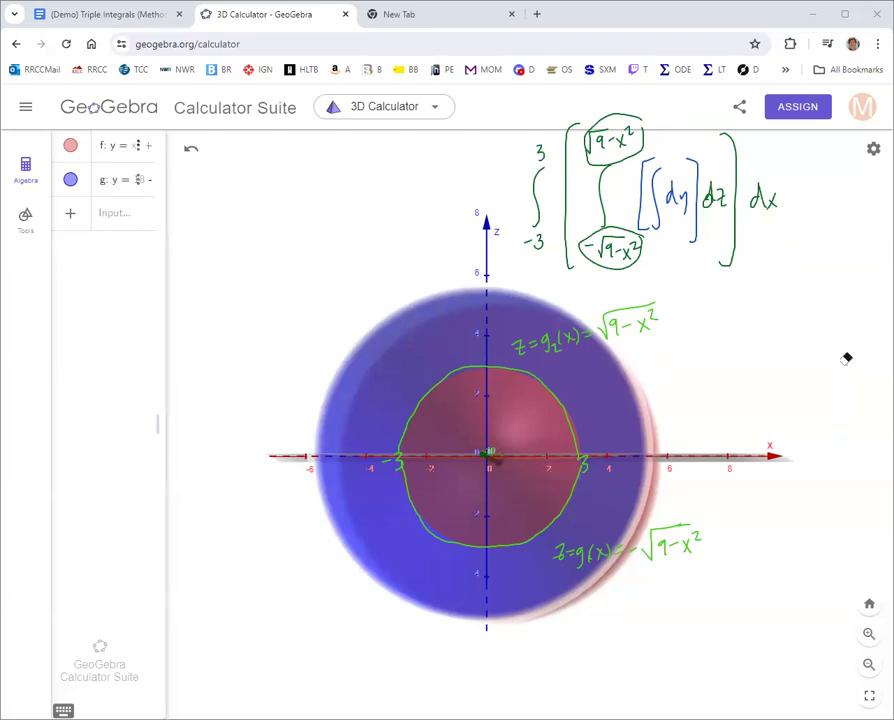
mouse_move(617, 263)
left_mouse_down()
mouse_move(711, 200)
mouse_move(771, 201)
mouse_move(598, 338)
mouse_move(524, 343)
mouse_move(661, 459)
mouse_move(632, 548)
mouse_move(571, 551)
mouse_move(698, 540)
left_mouse_up()
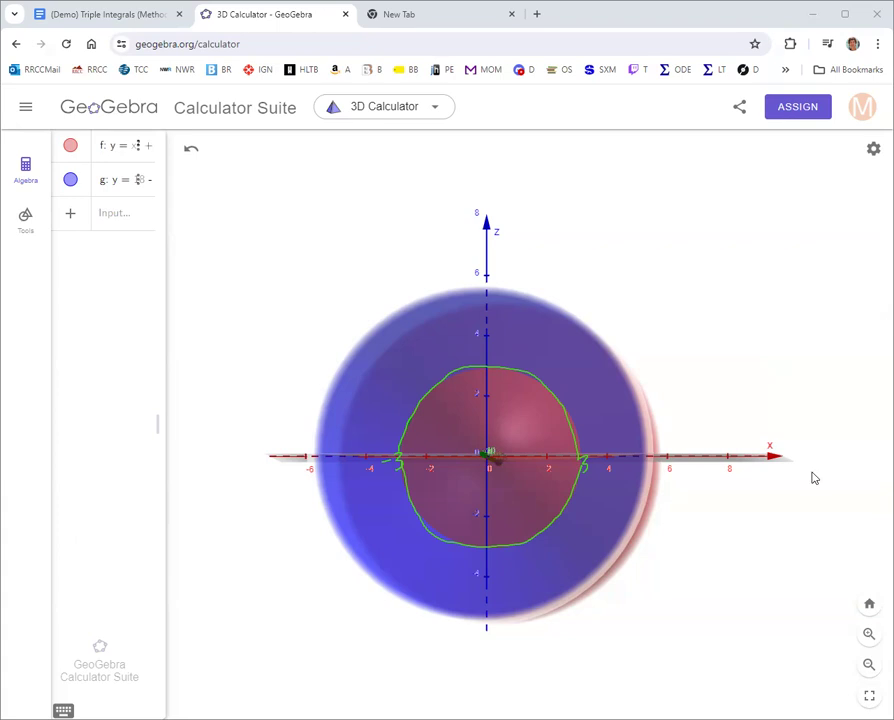
left_click(150, 14)
- Scroll down to row 6, circle 'Type 2 - Missing y', and draw two arrows pointing at it
scroll(470, 376, "down", 5)
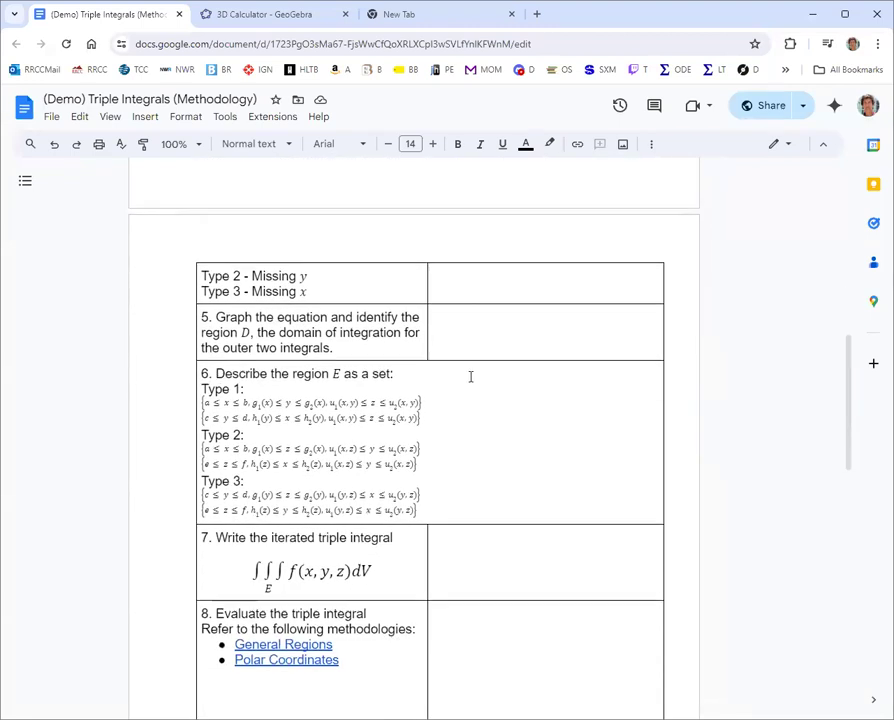
scroll(470, 376, "down", 2)
left_click(551, 258)
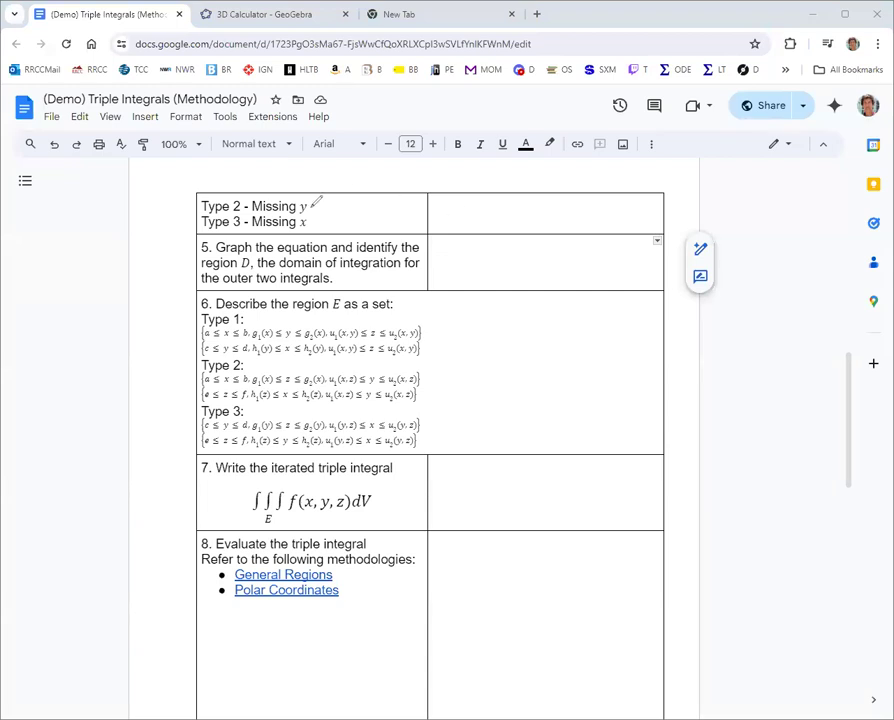
left_click_drag(306, 189, 196, 214)
left_click_drag(310, 186, 306, 214)
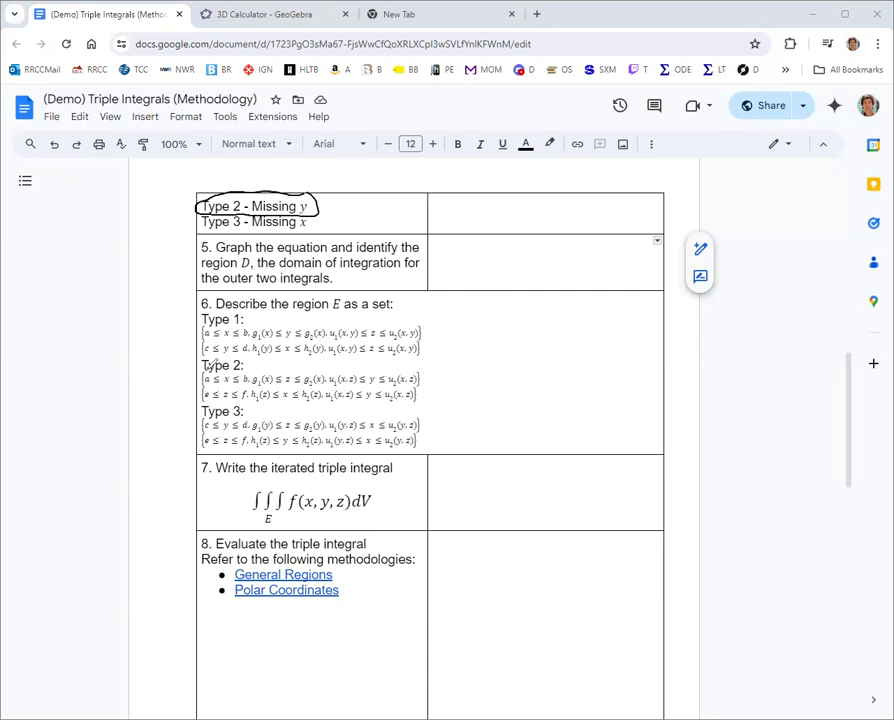
left_click_drag(167, 367, 192, 362)
left_click_drag(172, 380, 200, 379)
- Handwrite the y bounds x² + z² ≤ y ≤ 18 − x² − z² in row 6
left_click_drag(460, 299, 472, 312)
mouse_move(472, 298)
left_mouse_down()
mouse_move(461, 313)
mouse_move(478, 302)
mouse_move(492, 305)
mouse_move(487, 311)
mouse_move(535, 309)
left_mouse_up()
left_click_drag(527, 312, 551, 313)
mouse_move(557, 303)
left_mouse_down()
mouse_move(549, 323)
mouse_move(575, 309)
mouse_move(585, 319)
mouse_move(601, 300)
mouse_move(629, 314)
left_mouse_up()
mouse_move(629, 301)
left_mouse_down()
mouse_move(617, 315)
mouse_move(636, 304)
left_mouse_up()
mouse_move(638, 310)
left_mouse_down()
mouse_move(660, 318)
mouse_move(668, 303)
left_mouse_up()
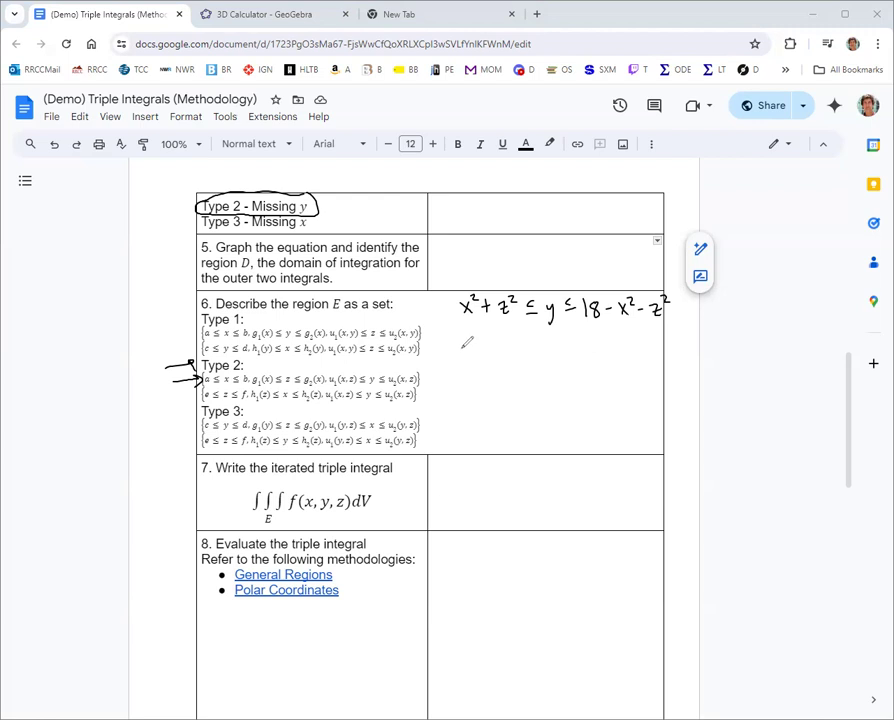
- Add the z bounds −√(9−x²) ≤ z ≤ √(9−x²) and the x bounds −3 ≤ x ≤ 3
mouse_move(449, 353)
left_mouse_down()
mouse_move(490, 347)
mouse_move(475, 355)
mouse_move(501, 355)
mouse_move(509, 349)
mouse_move(500, 338)
mouse_move(546, 355)
mouse_move(556, 346)
mouse_move(624, 360)
left_mouse_up()
left_click_drag(632, 353, 651, 360)
mouse_move(651, 348)
left_mouse_down()
mouse_move(642, 360)
mouse_move(660, 348)
left_mouse_up()
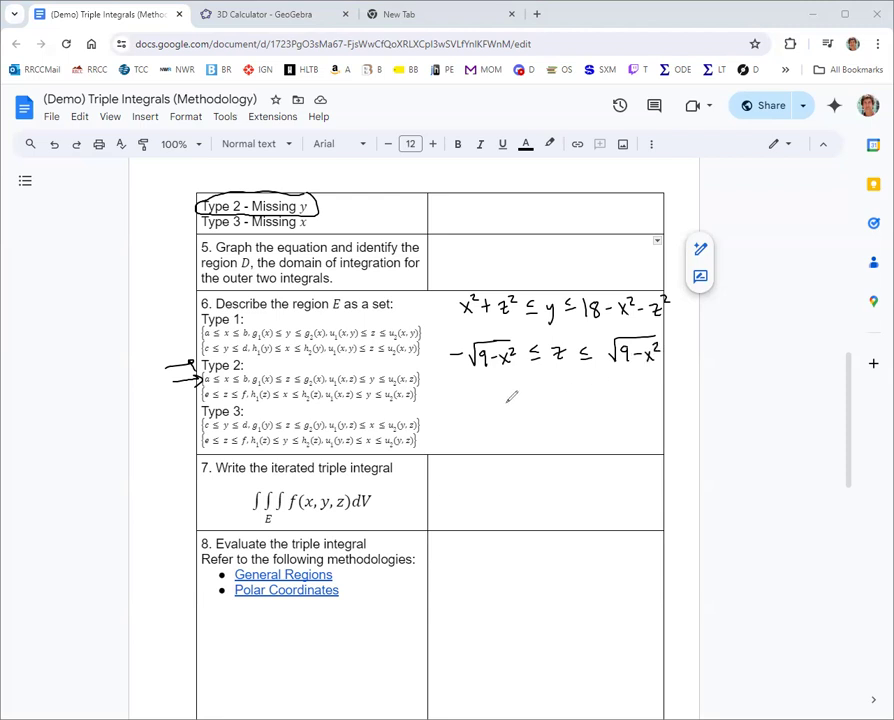
left_click_drag(496, 404, 505, 404)
mouse_move(513, 398)
left_mouse_down()
mouse_move(512, 411)
mouse_move(541, 406)
left_mouse_up()
left_click_drag(532, 408, 562, 410)
mouse_move(562, 397)
left_mouse_down()
mouse_move(549, 410)
mouse_move(587, 405)
left_mouse_up()
left_click_drag(577, 409, 599, 410)
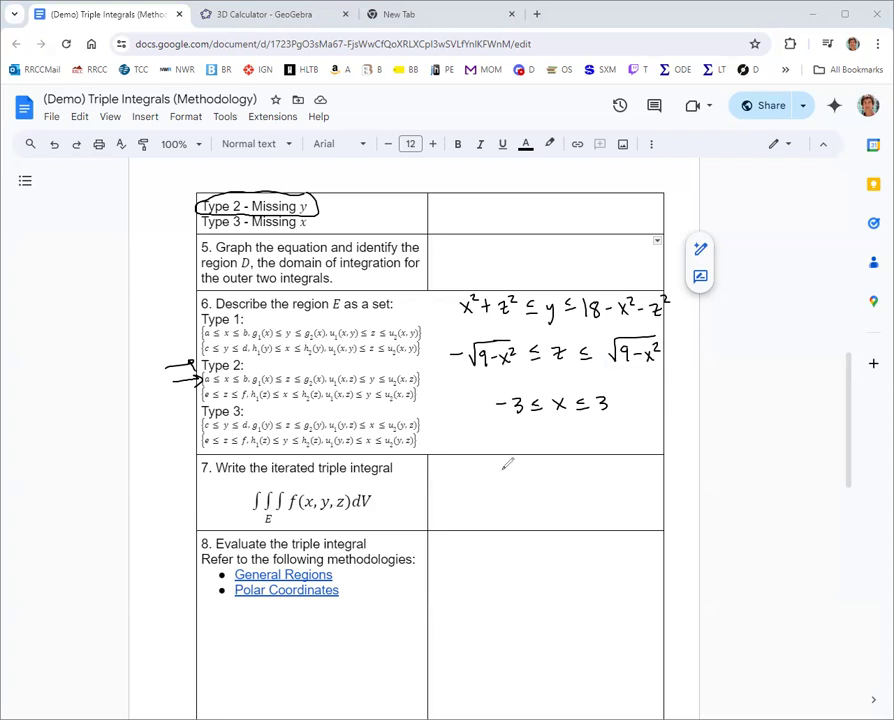
- Write the inner integral of 1 dy from x² + z² to 18 − x² − z², fixing the mistaken y² limit
mouse_move(515, 467)
left_mouse_down()
mouse_move(516, 505)
mouse_move(500, 528)
mouse_move(517, 524)
left_mouse_up()
mouse_move(512, 519)
left_mouse_down()
mouse_move(512, 529)
mouse_move(524, 526)
left_mouse_up()
mouse_move(528, 518)
left_mouse_down()
mouse_move(521, 534)
mouse_move(540, 521)
left_mouse_up()
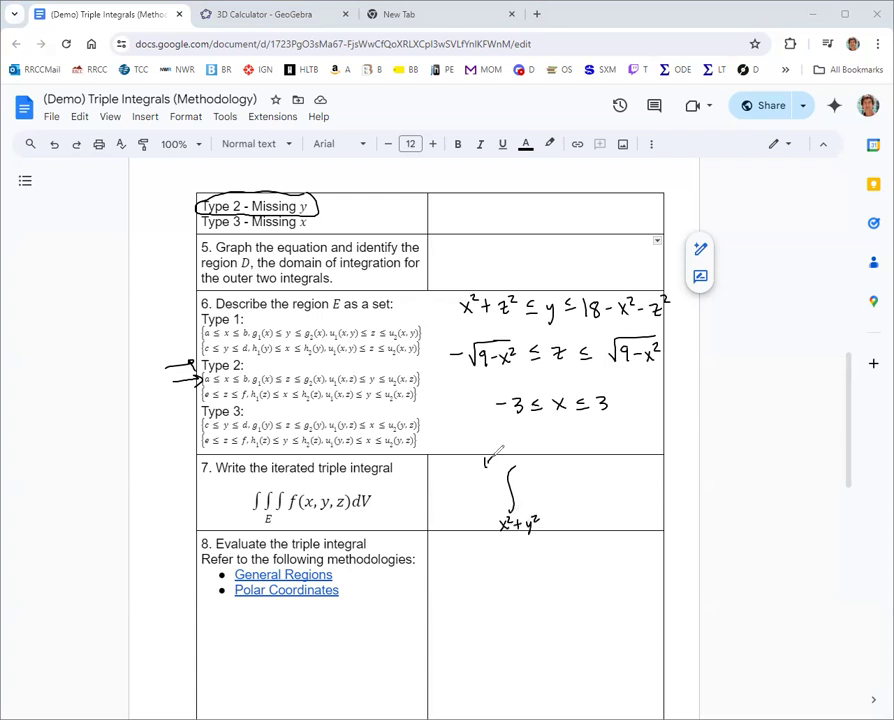
left_click_drag(485, 458, 485, 467)
left_click_drag(494, 458, 514, 468)
mouse_move(514, 458)
left_mouse_down()
mouse_move(506, 468)
mouse_move(551, 460)
left_mouse_up()
left_click(533, 522)
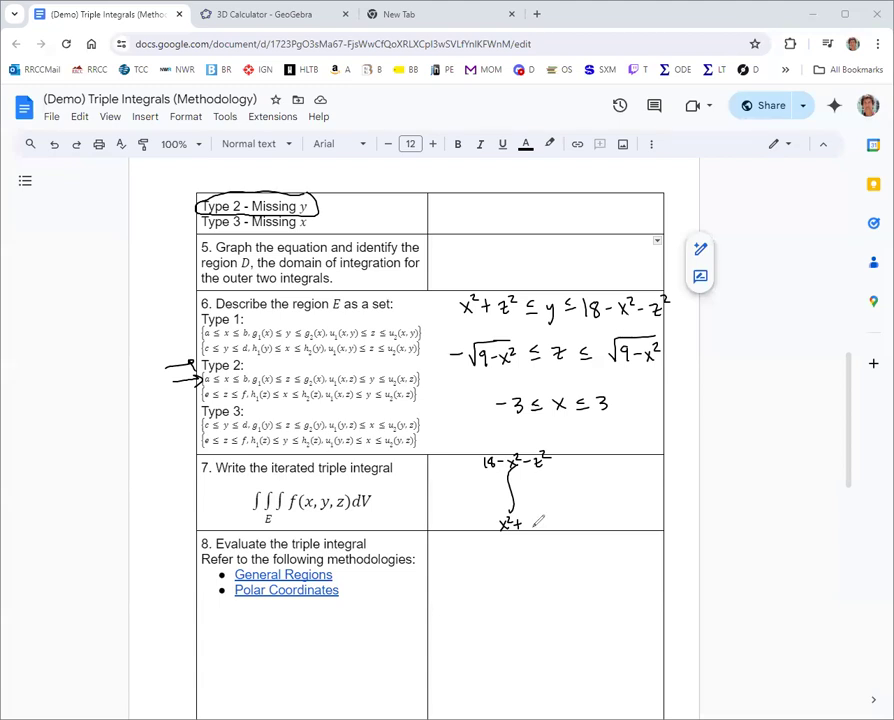
left_click_drag(523, 519, 532, 528)
mouse_move(535, 514)
left_mouse_down()
mouse_move(541, 518)
mouse_move(539, 498)
left_mouse_up()
mouse_move(533, 500)
left_mouse_down()
mouse_move(567, 478)
mouse_move(572, 493)
left_mouse_up()
left_click_drag(578, 481, 571, 506)
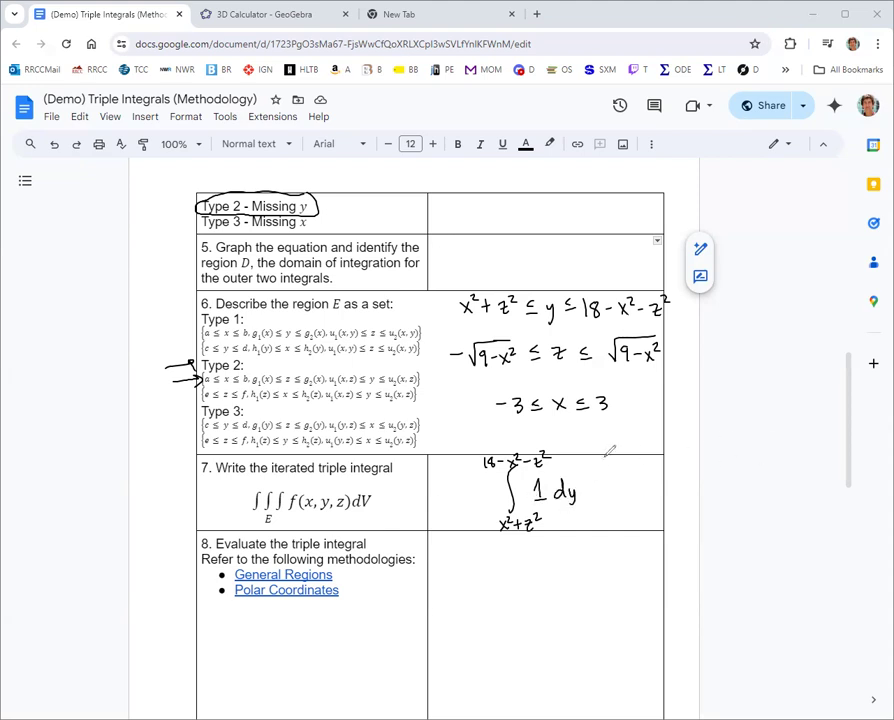
- Bracket it, add dz, and wrap it in a middle integral from −√(9−x²) to √(9−x²)
mouse_move(486, 450)
left_mouse_down()
mouse_move(479, 520)
mouse_move(489, 538)
left_mouse_up()
mouse_move(563, 446)
left_mouse_down()
mouse_move(577, 500)
mouse_move(572, 542)
left_mouse_up()
left_click_drag(600, 484, 601, 492)
mouse_move(603, 494)
left_mouse_down()
mouse_move(606, 474)
mouse_move(618, 495)
left_mouse_up()
mouse_move(442, 466)
left_mouse_down()
mouse_move(446, 507)
mouse_move(430, 520)
left_mouse_up()
mouse_move(431, 516)
left_mouse_down()
mouse_move(456, 507)
mouse_move(440, 527)
mouse_move(452, 520)
left_mouse_up()
left_click_drag(454, 514, 462, 527)
mouse_move(462, 514)
left_mouse_down()
mouse_move(454, 527)
mouse_move(468, 516)
left_mouse_up()
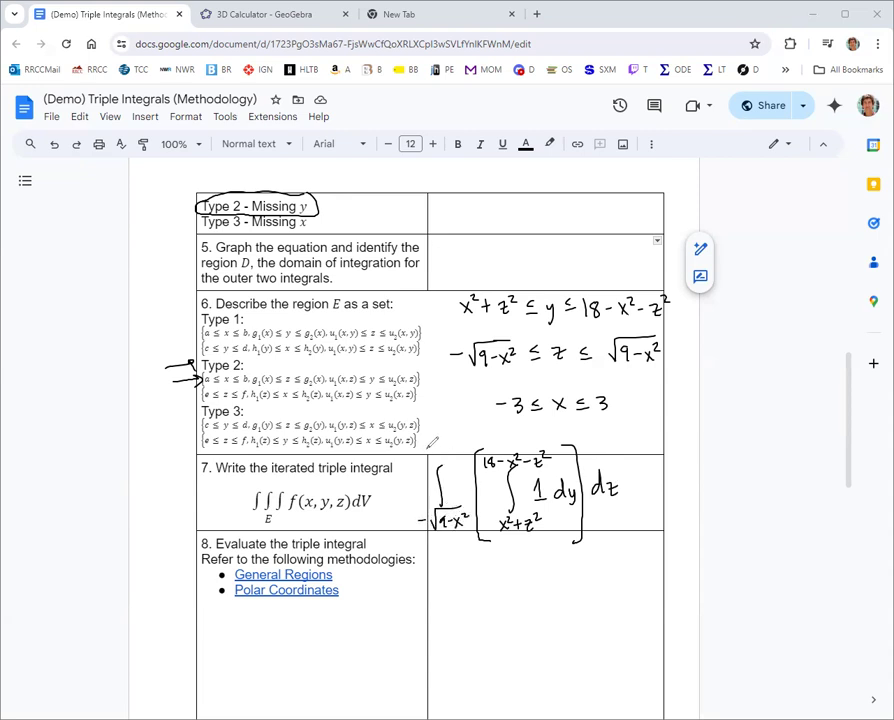
mouse_move(429, 447)
left_mouse_down()
mouse_move(446, 438)
mouse_move(441, 453)
mouse_move(452, 447)
left_mouse_up()
mouse_move(453, 442)
left_mouse_down()
mouse_move(460, 453)
mouse_move(466, 443)
left_mouse_up()
- Close the parentheses, add dx, and draw the outer integral from −3 to 3
left_click_drag(608, 437, 612, 548)
mouse_move(646, 481)
left_mouse_down()
mouse_move(644, 497)
mouse_move(668, 496)
left_mouse_up()
left_click_drag(668, 480, 657, 496)
mouse_move(434, 420)
left_mouse_down()
mouse_move(421, 518)
mouse_move(428, 555)
left_mouse_up()
mouse_move(402, 468)
left_mouse_down()
mouse_move(392, 525)
mouse_move(404, 464)
mouse_move(398, 472)
left_mouse_up()
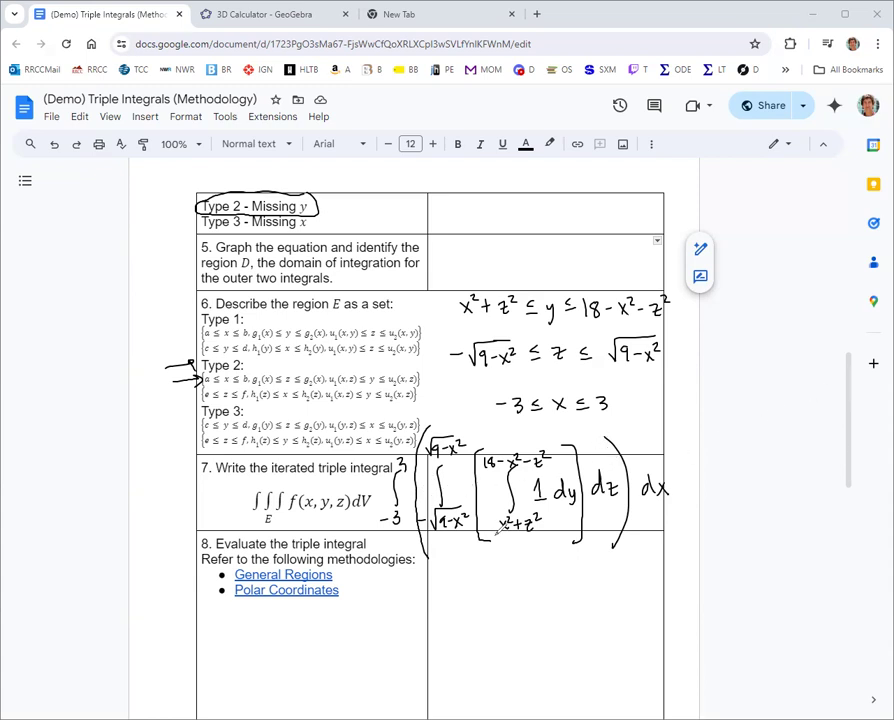
- Underline the inner integral and rewrite it in row 8 with limits x² + z² to 18 − x² − z²
left_click_drag(494, 537, 570, 540)
mouse_move(224, 624)
left_mouse_down()
mouse_move(216, 680)
mouse_move(201, 702)
mouse_move(211, 700)
left_mouse_up()
mouse_move(207, 682)
left_mouse_down()
mouse_move(231, 698)
mouse_move(237, 684)
left_mouse_up()
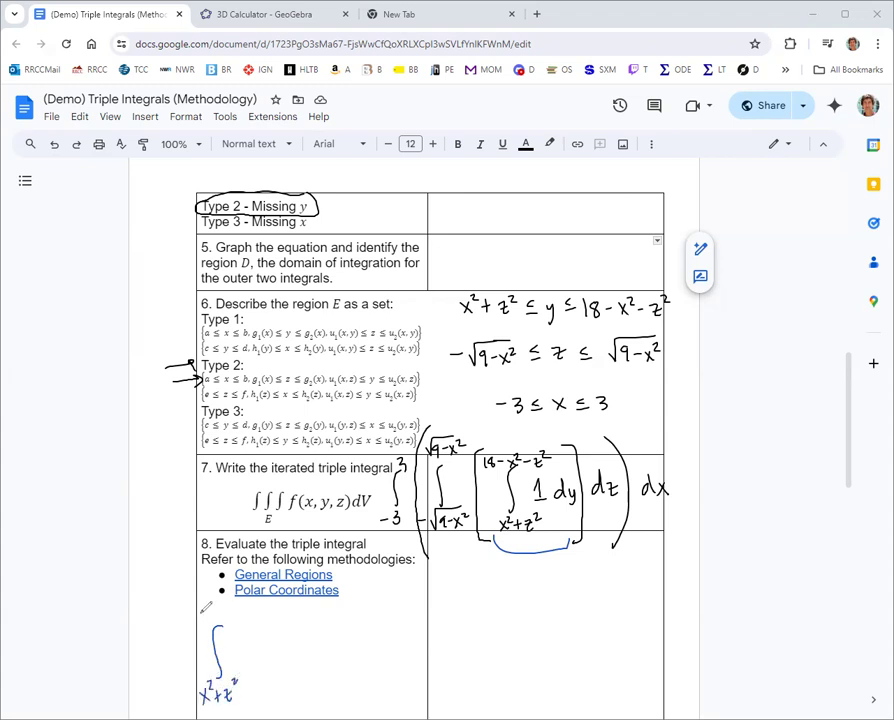
mouse_move(201, 611)
left_mouse_down()
mouse_move(201, 622)
mouse_move(213, 617)
left_mouse_up()
mouse_move(210, 610)
left_mouse_down()
mouse_move(210, 622)
mouse_move(233, 618)
mouse_move(225, 618)
left_mouse_up()
mouse_move(235, 603)
left_mouse_down()
mouse_move(262, 617)
mouse_move(268, 605)
left_mouse_up()
mouse_move(236, 645)
left_mouse_down()
mouse_move(239, 660)
mouse_move(268, 641)
mouse_move(268, 664)
mouse_move(290, 645)
left_mouse_up()
- Write 1 dy = [y] evaluated from x² + z² to 18 − x² − z²
mouse_move(279, 654)
left_mouse_down()
mouse_move(332, 654)
mouse_move(322, 622)
mouse_move(323, 702)
left_mouse_up()
mouse_move(323, 692)
left_mouse_down()
mouse_move(315, 702)
mouse_move(338, 692)
left_mouse_up()
mouse_move(333, 687)
left_mouse_down()
mouse_move(333, 697)
mouse_move(344, 697)
mouse_move(349, 686)
left_mouse_up()
left_click_drag(303, 605, 303, 616)
mouse_move(311, 606)
left_mouse_down()
mouse_move(309, 615)
mouse_move(336, 606)
mouse_move(357, 612)
mouse_move(366, 601)
left_mouse_up()
left_click_drag(367, 646, 376, 646)
left_click_drag(367, 652, 376, 652)
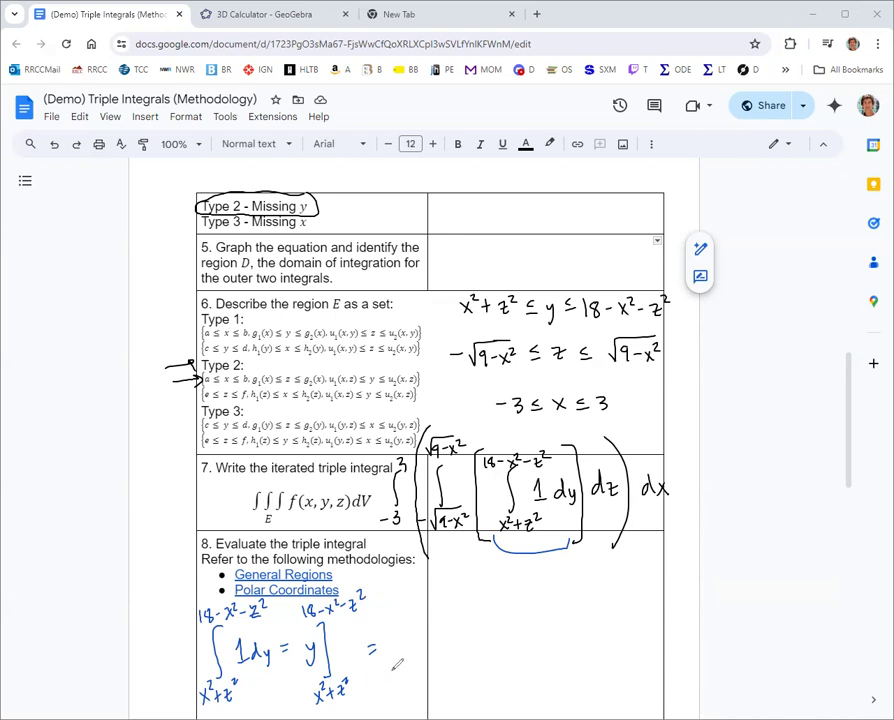
- Substitute the limits, subtract x² + z², and simplify to 18 − 2x² − 2z²
mouse_move(390, 638)
left_mouse_down()
mouse_move(388, 662)
mouse_move(420, 648)
mouse_move(433, 658)
mouse_move(424, 658)
left_mouse_up()
mouse_move(434, 636)
left_mouse_down()
mouse_move(462, 655)
mouse_move(470, 640)
left_mouse_up()
mouse_move(472, 632)
left_mouse_down()
mouse_move(474, 660)
mouse_move(496, 645)
mouse_move(503, 660)
mouse_move(514, 656)
left_mouse_up()
mouse_move(514, 642)
left_mouse_down()
mouse_move(505, 656)
mouse_move(522, 640)
mouse_move(533, 646)
left_mouse_up()
left_click_drag(528, 640, 528, 652)
mouse_move(534, 640)
left_mouse_down()
mouse_move(545, 653)
mouse_move(552, 637)
mouse_move(558, 655)
mouse_move(582, 637)
mouse_move(601, 648)
mouse_move(635, 640)
mouse_move(667, 652)
left_mouse_up()
mouse_move(667, 634)
left_mouse_down()
mouse_move(655, 652)
mouse_move(674, 638)
left_mouse_up()
mouse_move(679, 645)
left_mouse_down()
mouse_move(707, 655)
mouse_move(717, 635)
left_mouse_up()
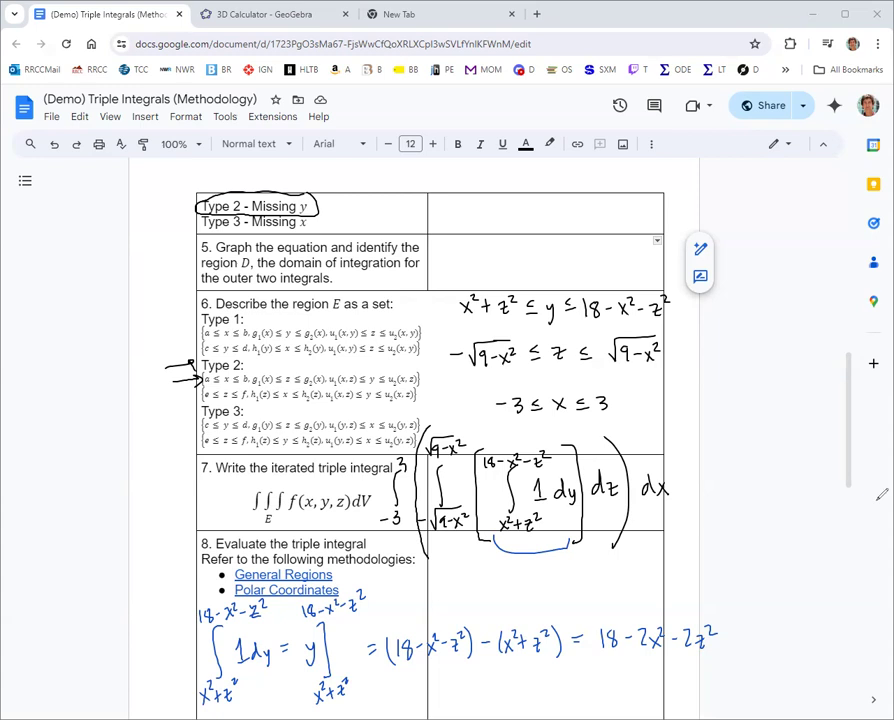
- Tidy row 8's answer cell, erase the ink around Type 3 and the links, and select the three inequalities
key("Escape")
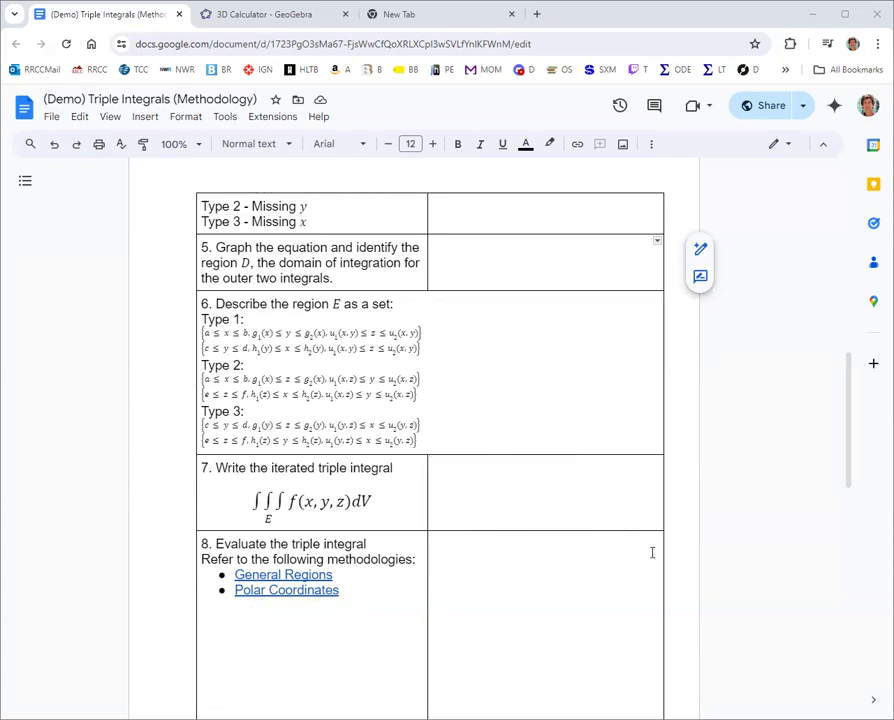
scroll(653, 553, "down", 3)
scroll(600, 520, "up", 1)
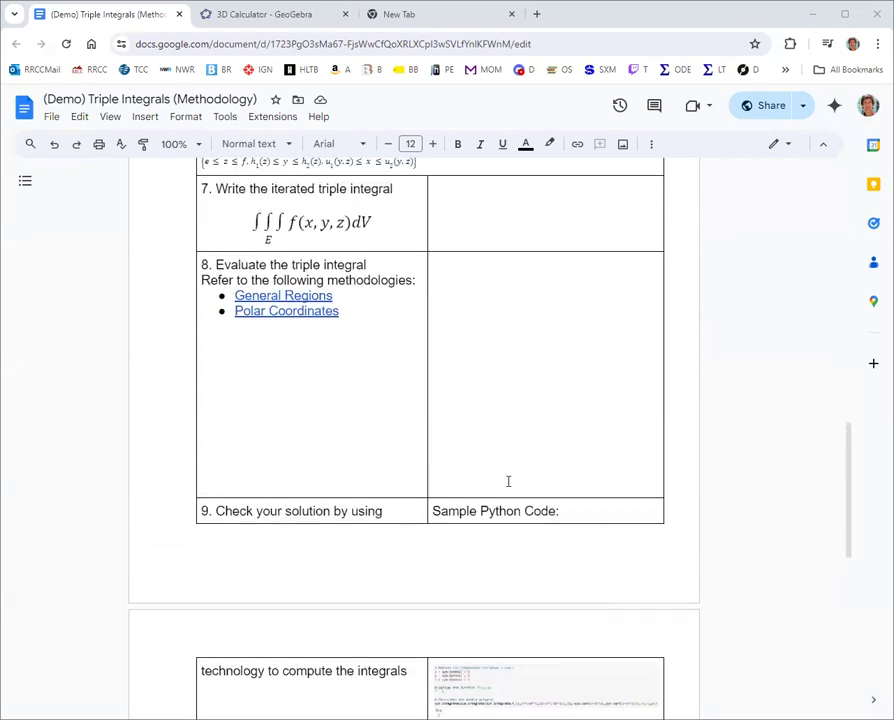
left_click(508, 481)
key("Return")
key("Return")
key("Return")
key("BackSpace")
scroll(508, 481, "up", 1)
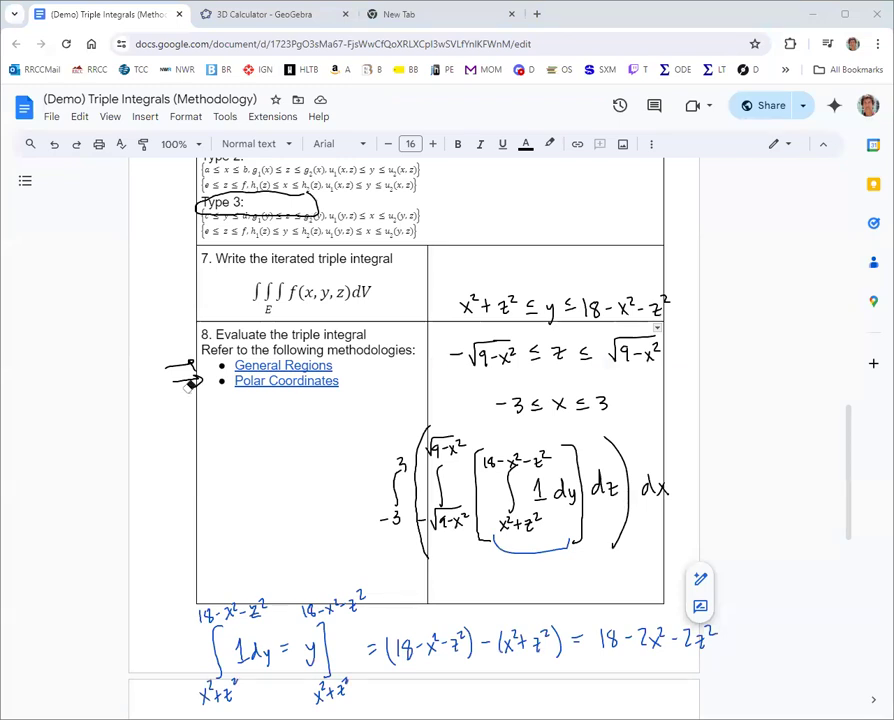
left_click_drag(255, 205, 194, 542)
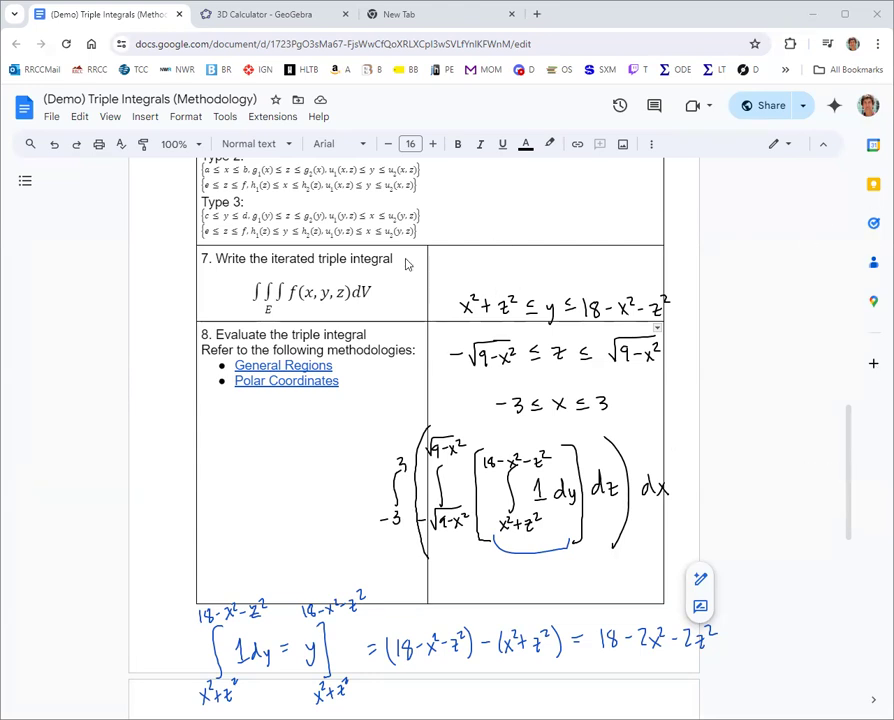
left_click_drag(444, 264, 708, 432)
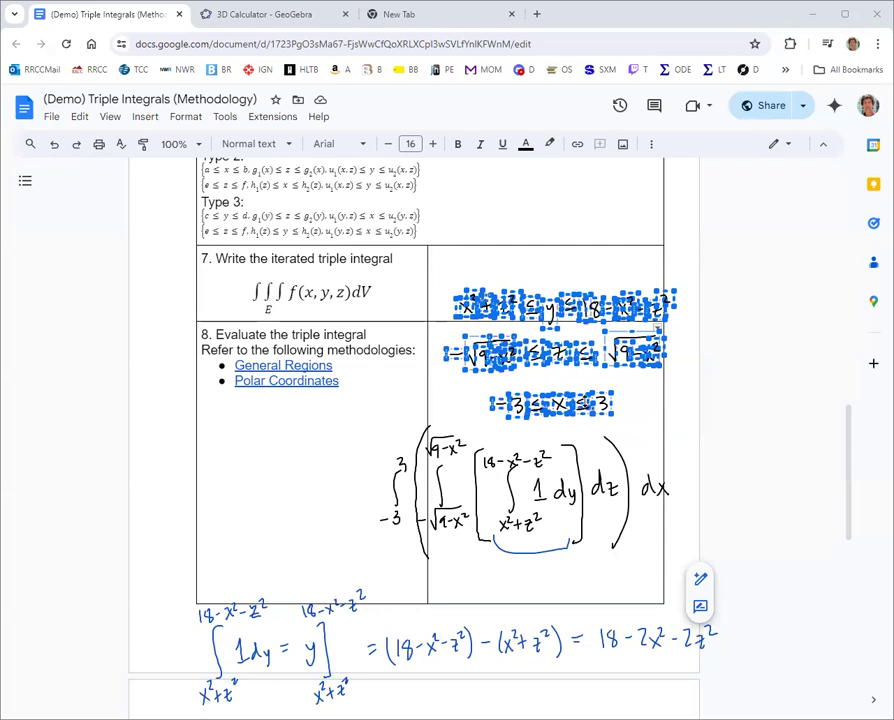
- Move the inequalities up into row 7, then shift the handwritten triple integral to the page's left side
left_click_drag(595, 401, 596, 278)
left_click(650, 292)
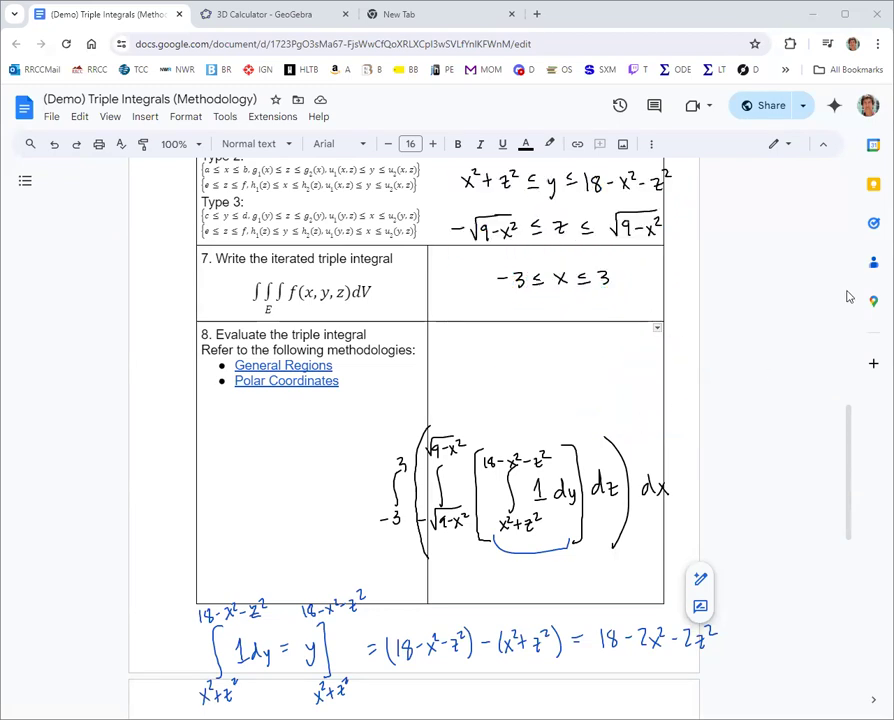
mouse_move(349, 406)
left_mouse_down()
mouse_move(724, 484)
mouse_move(706, 580)
mouse_move(705, 564)
left_mouse_up()
mouse_move(533, 493)
left_mouse_down()
mouse_move(268, 493)
mouse_move(192, 480)
left_mouse_up()
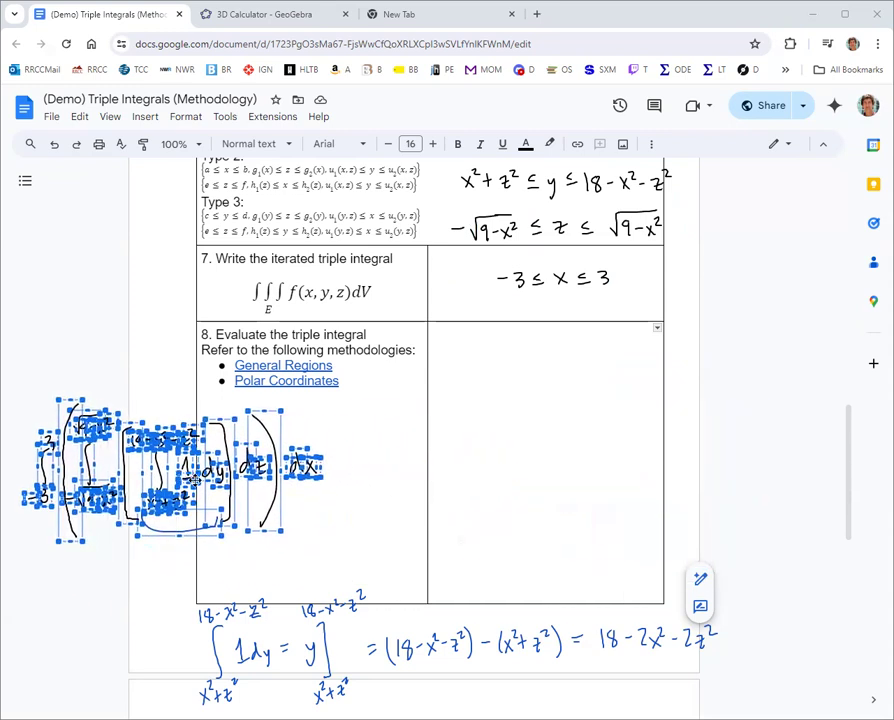
left_click(382, 460)
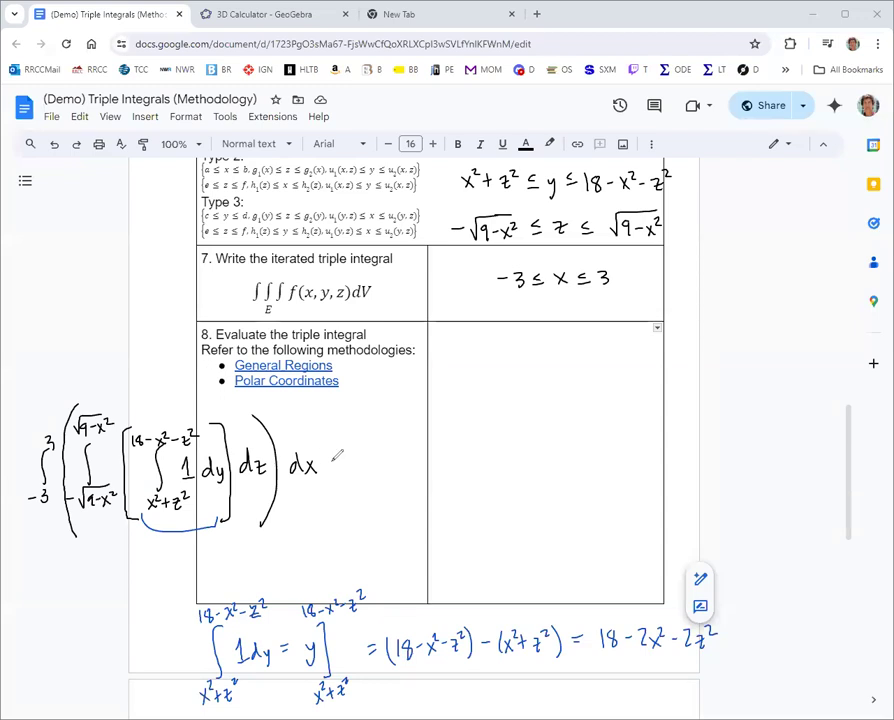
- In red ink, draw an arrow into row 8's right cell. Write the outer integral from −3 to 3 with inner upper limit √(9−x²)
mouse_move(325, 461)
left_mouse_down()
mouse_move(362, 340)
mouse_move(430, 335)
mouse_move(451, 345)
mouse_move(445, 373)
left_mouse_up()
left_click_drag(450, 366, 449, 379)
mouse_move(448, 307)
left_mouse_down()
mouse_move(448, 318)
mouse_move(487, 345)
mouse_move(481, 380)
mouse_move(491, 390)
mouse_move(516, 370)
mouse_move(498, 390)
mouse_move(523, 378)
left_mouse_up()
mouse_move(478, 307)
left_mouse_down()
mouse_move(484, 316)
mouse_move(514, 297)
mouse_move(490, 314)
left_mouse_up()
mouse_move(495, 309)
left_mouse_down()
mouse_move(512, 316)
mouse_move(521, 304)
mouse_move(519, 350)
mouse_move(534, 342)
mouse_move(576, 356)
mouse_move(567, 356)
left_mouse_up()
- Write the integrand (18−2x²−2z²) dz and close it with dx, bracketing the inner integral
left_click_drag(573, 339, 580, 346)
left_click_drag(587, 347, 608, 352)
mouse_move(610, 344)
left_mouse_down()
mouse_move(619, 353)
mouse_move(627, 343)
left_mouse_up()
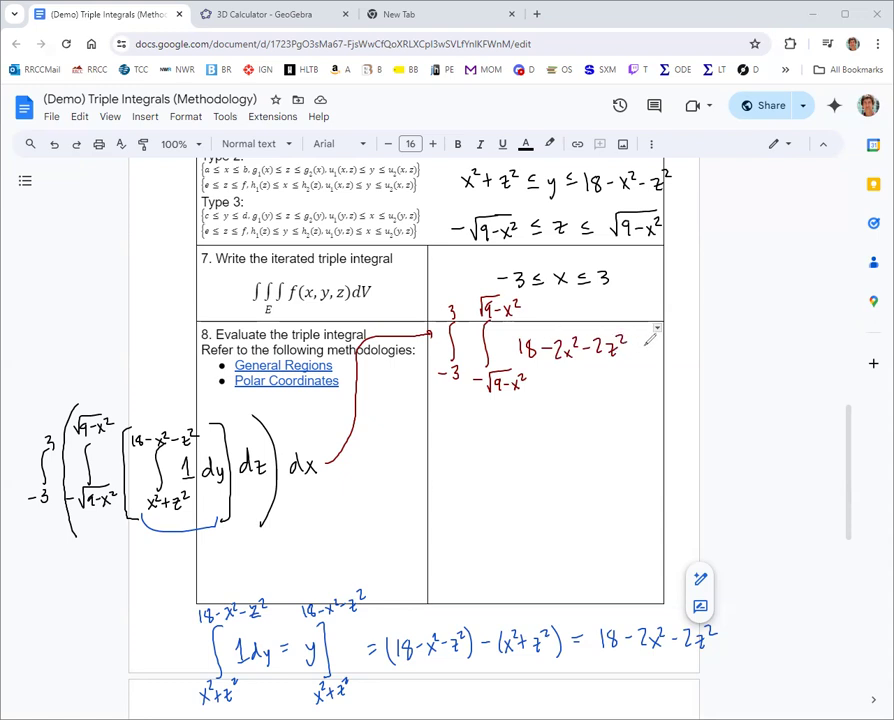
left_click_drag(646, 340, 644, 353)
mouse_move(650, 345)
left_mouse_down()
mouse_move(658, 353)
mouse_move(631, 363)
left_mouse_up()
left_click_drag(515, 331, 512, 353)
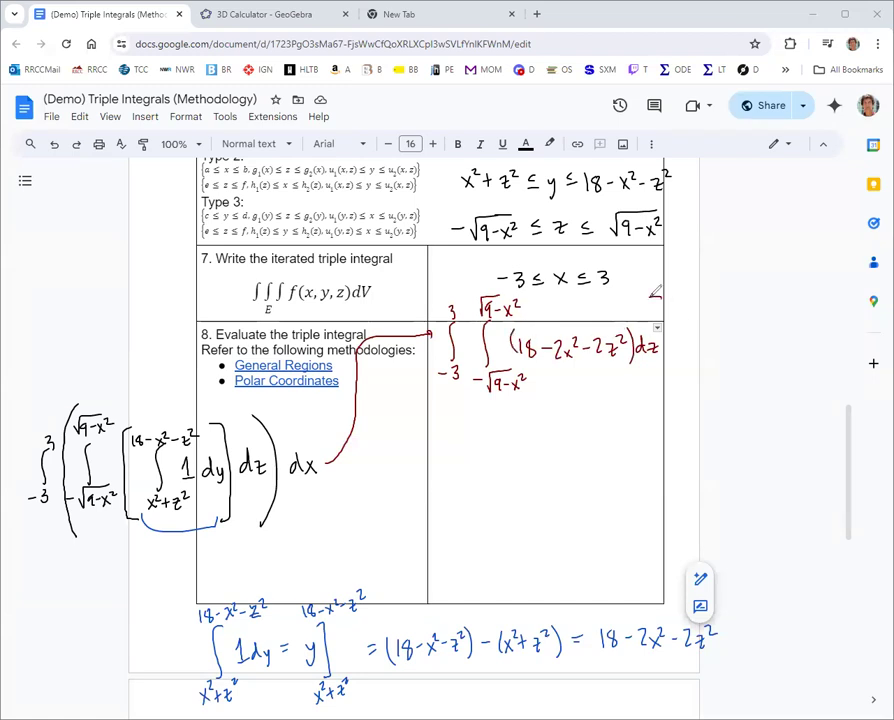
left_click_drag(651, 297, 654, 390)
mouse_move(682, 340)
left_mouse_down()
mouse_move(684, 354)
mouse_move(696, 354)
left_mouse_up()
left_click_drag(696, 343, 687, 354)
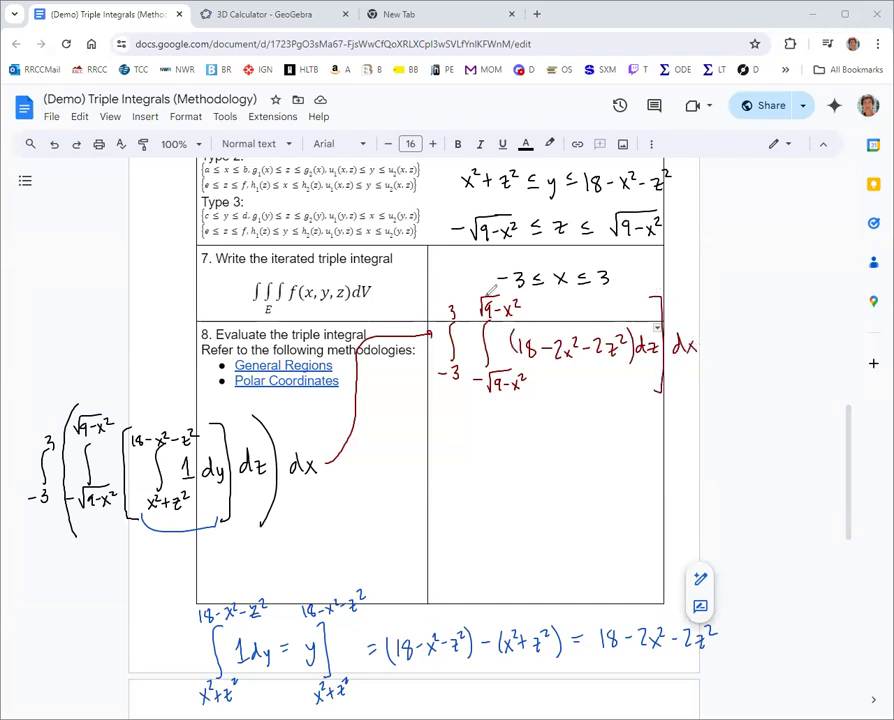
left_click_drag(471, 294, 470, 398)
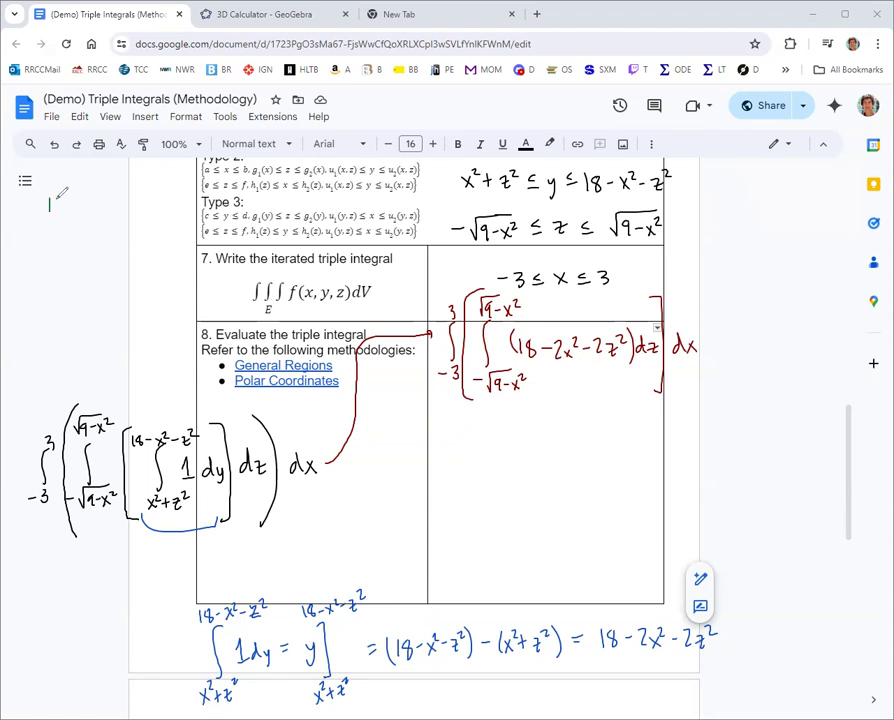
- Write x² + y² = r² in green in the left margin, undoing and erasing mistaken strokes
left_click_drag(54, 201, 54, 212)
left_click_drag(63, 195, 69, 199)
key("ctrl+z")
key("ctrl+z")
key("ctrl+z")
key("ctrl+z")
mouse_move(52, 200)
left_mouse_down()
mouse_move(64, 214)
mouse_move(112, 210)
left_mouse_up()
mouse_move(118, 192)
left_mouse_down()
mouse_move(130, 208)
mouse_move(138, 190)
left_mouse_up()
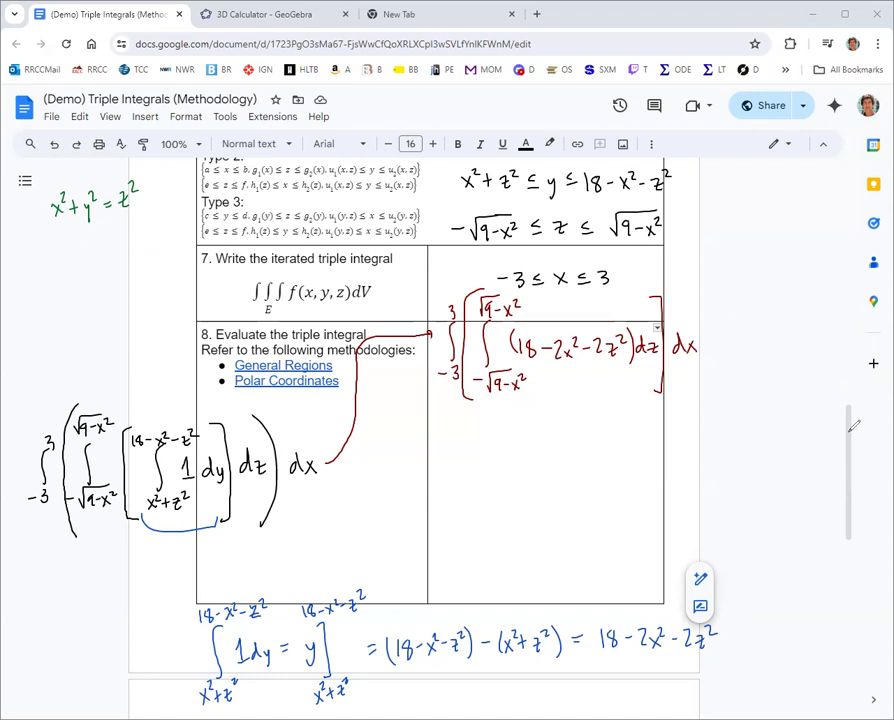
left_click_drag(118, 192, 135, 197)
mouse_move(56, 242)
left_mouse_down()
mouse_move(66, 256)
mouse_move(57, 257)
mouse_move(73, 246)
left_mouse_up()
- Write x = r cos θ and y = r sin θ beneath it
left_click_drag(66, 251, 73, 251)
mouse_move(75, 252)
left_mouse_down()
mouse_move(80, 244)
mouse_move(88, 252)
left_mouse_up()
left_click_drag(96, 245, 102, 252)
left_click_drag(120, 237, 125, 245)
left_click_drag(58, 280, 63, 288)
mouse_move(68, 280)
left_mouse_down()
mouse_move(61, 298)
mouse_move(81, 285)
left_mouse_up()
left_click_drag(86, 290, 108, 290)
left_click_drag(113, 290, 133, 278)
left_click_drag(129, 283, 137, 283)
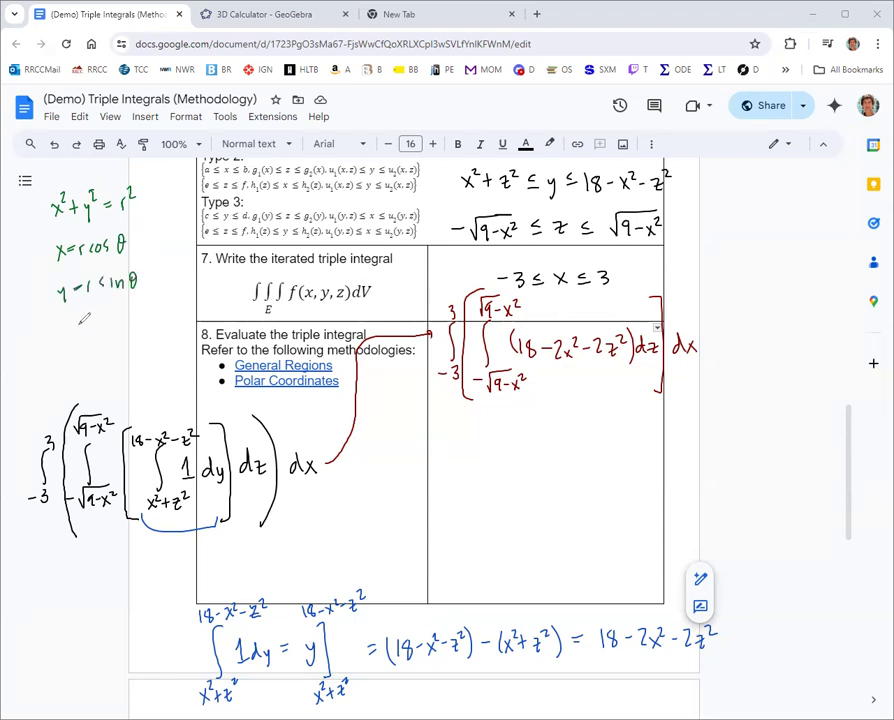
- Sketch x-y axes with arrows and labels below the equations
left_click_drag(96, 306, 99, 387)
left_click_drag(52, 344, 156, 338)
left_click_drag(156, 330, 149, 338)
mouse_move(91, 309)
left_mouse_down()
mouse_move(104, 304)
mouse_move(102, 311)
left_mouse_up()
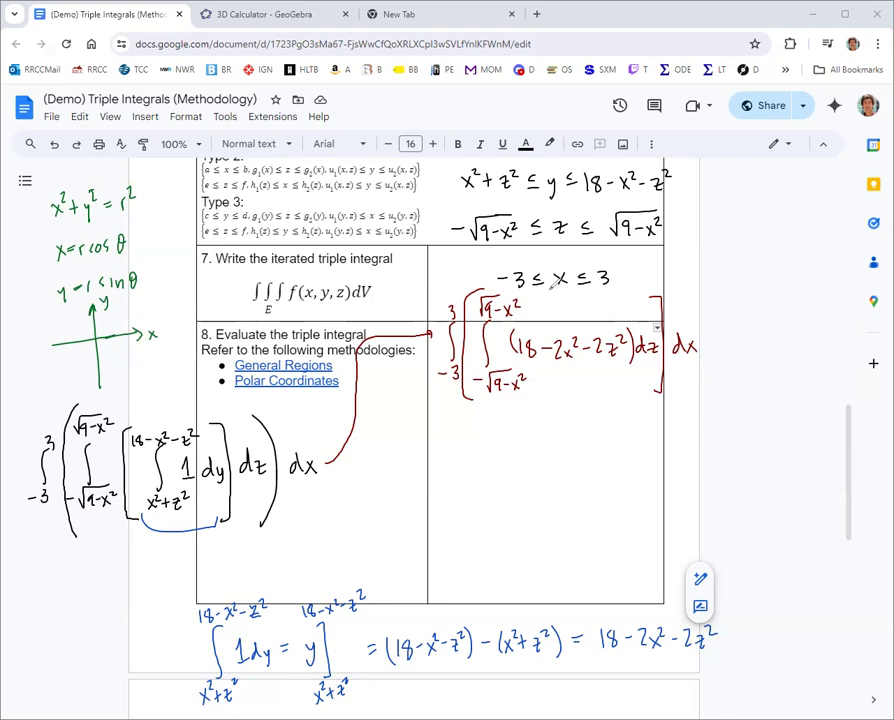
- Draw arrowed x-z axes in the right margin
left_click_drag(771, 257, 769, 353)
left_click_drag(779, 302, 736, 300)
left_click_drag(808, 300, 809, 312)
left_click_drag(824, 309, 832, 318)
left_click_drag(832, 309, 824, 318)
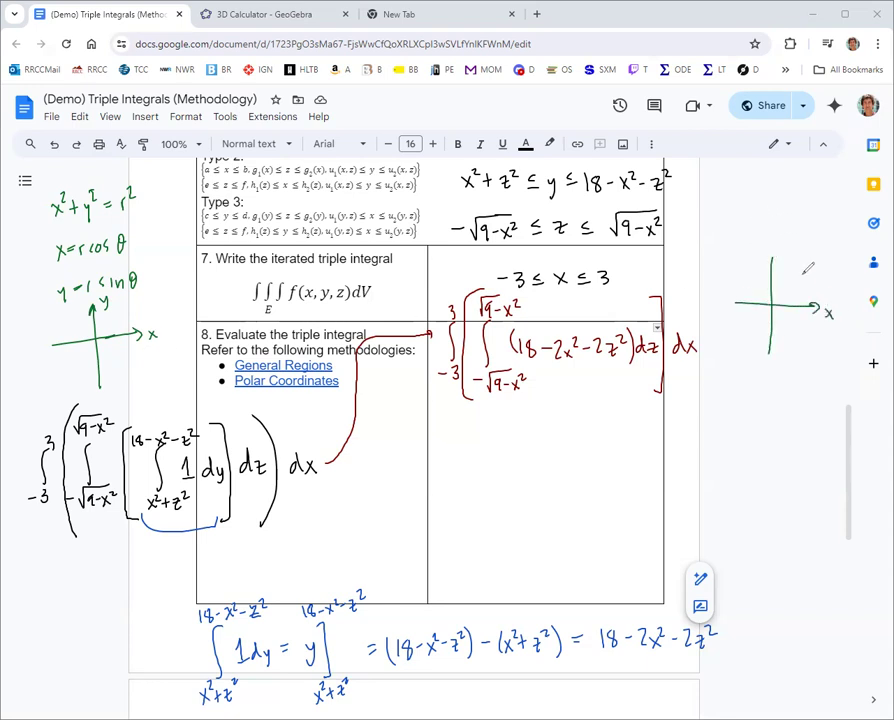
mouse_move(766, 266)
left_mouse_down()
mouse_move(776, 265)
mouse_move(780, 247)
left_mouse_up()
- Write x = r cos θ and z = r sin θ above the x-z axes
left_click_drag(725, 199, 734, 212)
mouse_move(734, 199)
left_mouse_down()
mouse_move(725, 212)
mouse_move(745, 201)
left_mouse_up()
left_click_drag(737, 208, 764, 211)
left_click_drag(773, 206, 777, 211)
left_click_drag(789, 198, 788, 198)
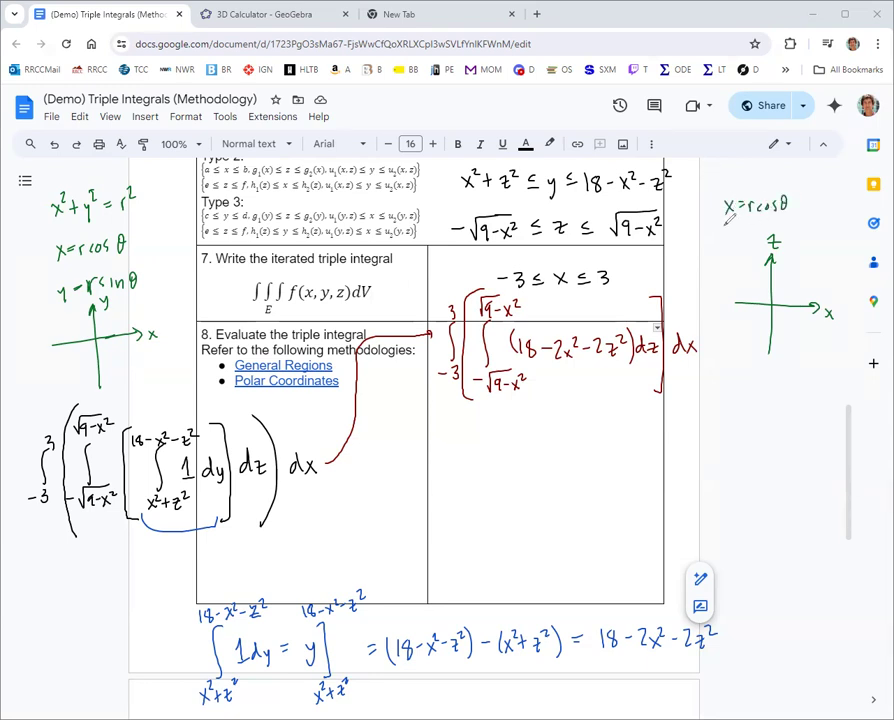
mouse_move(726, 227)
left_mouse_down()
mouse_move(736, 236)
mouse_move(746, 228)
left_mouse_up()
left_click_drag(738, 233, 746, 232)
left_click_drag(750, 236, 770, 236)
left_click_drag(774, 236, 786, 223)
left_click_drag(782, 228, 791, 228)
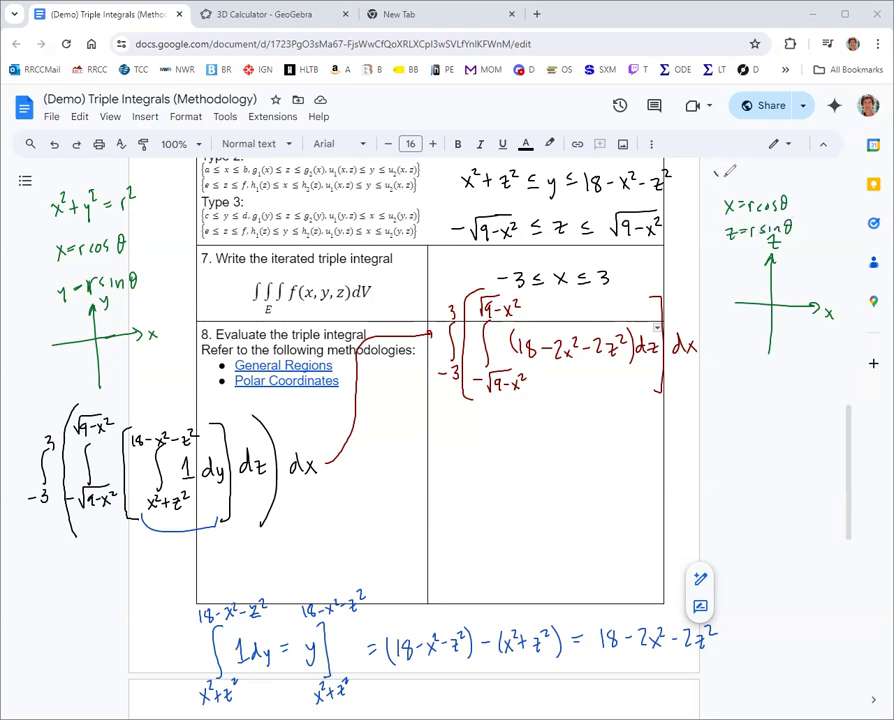
left_click_drag(713, 170, 721, 179)
- Add the equation x² + z² = r² above the substitutions
mouse_move(721, 170)
left_mouse_down()
mouse_move(713, 179)
mouse_move(728, 167)
mouse_move(739, 174)
left_mouse_up()
mouse_move(734, 170)
left_mouse_down()
mouse_move(734, 178)
mouse_move(751, 178)
left_mouse_up()
left_click_drag(752, 161, 772, 172)
left_click_drag(762, 176, 795, 170)
left_click_drag(799, 162, 806, 167)
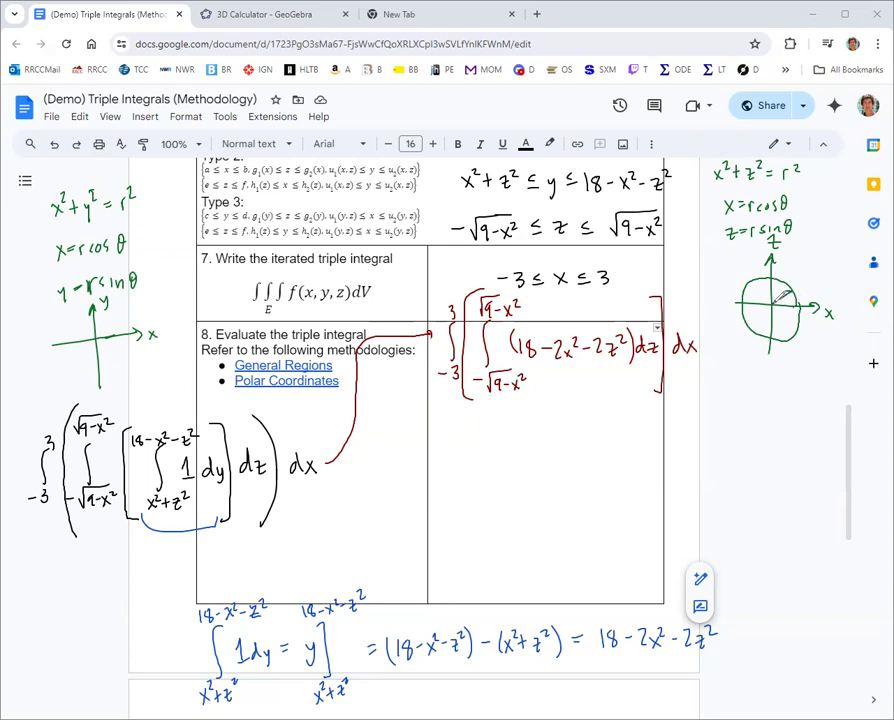
- Label the circle's radius r = 3 and write the bounds 0 ≤ r ≤ 3 and 0 ≤ θ ≤ 2π
mouse_move(777, 296)
left_mouse_down()
mouse_move(805, 279)
mouse_move(826, 290)
left_mouse_up()
left_click_drag(741, 372, 789, 380)
left_click_drag(781, 384, 799, 383)
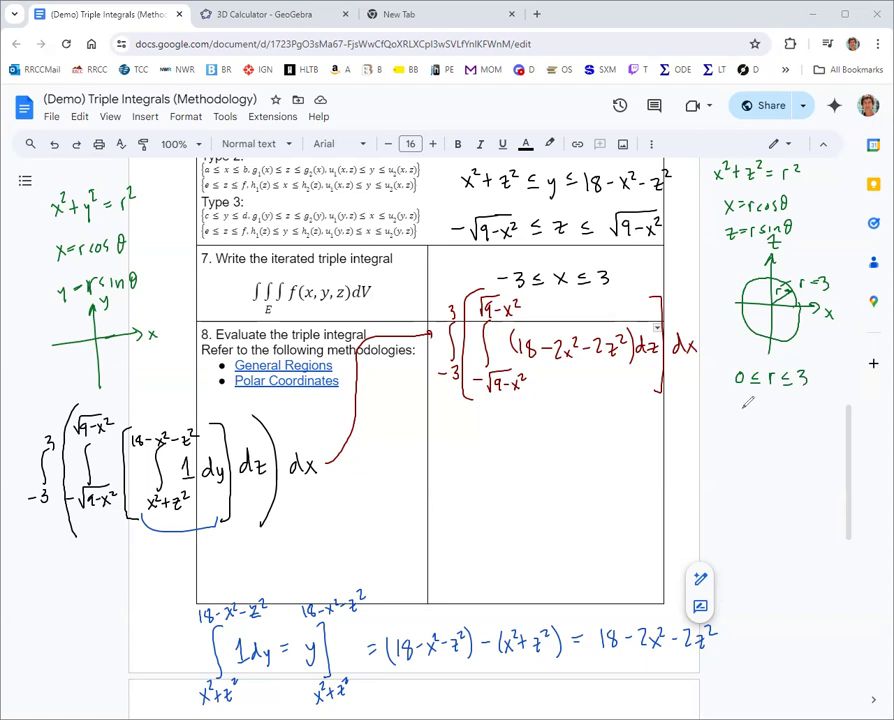
left_click_drag(745, 406, 766, 420)
left_click_drag(782, 408, 827, 420)
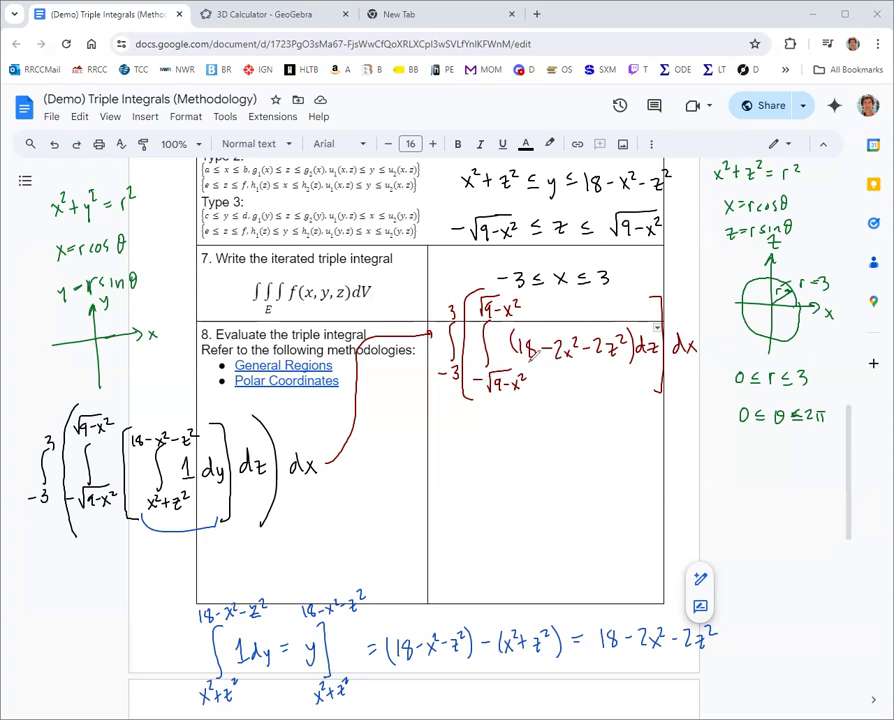
- Group −2x²−2z² as −2(x²+z²) and rewrite the integrand as 18 − 2r², erasing the intermediate line
mouse_move(520, 364)
left_mouse_down()
mouse_move(572, 365)
mouse_move(608, 365)
left_mouse_up()
mouse_move(530, 412)
left_mouse_down()
mouse_move(530, 424)
mouse_move(564, 417)
left_mouse_up()
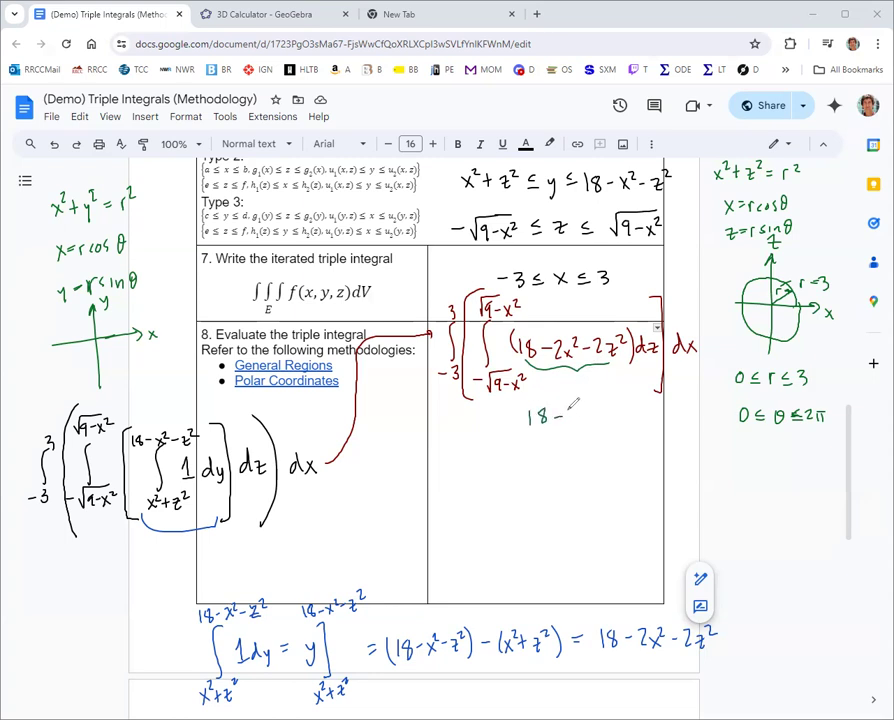
mouse_move(567, 409)
left_mouse_down()
mouse_move(582, 424)
mouse_move(598, 420)
mouse_move(600, 403)
mouse_move(629, 413)
mouse_move(639, 403)
mouse_move(644, 419)
left_mouse_up()
left_click_drag(537, 446, 536, 464)
mouse_move(553, 448)
left_mouse_down()
mouse_move(595, 462)
mouse_move(616, 452)
left_mouse_up()
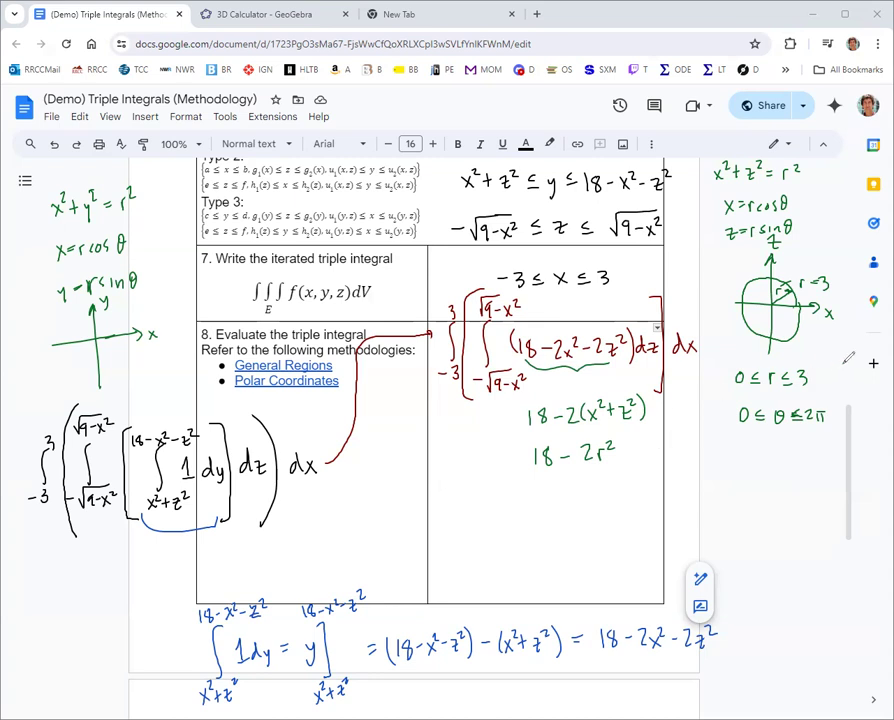
left_click_drag(677, 398, 530, 416)
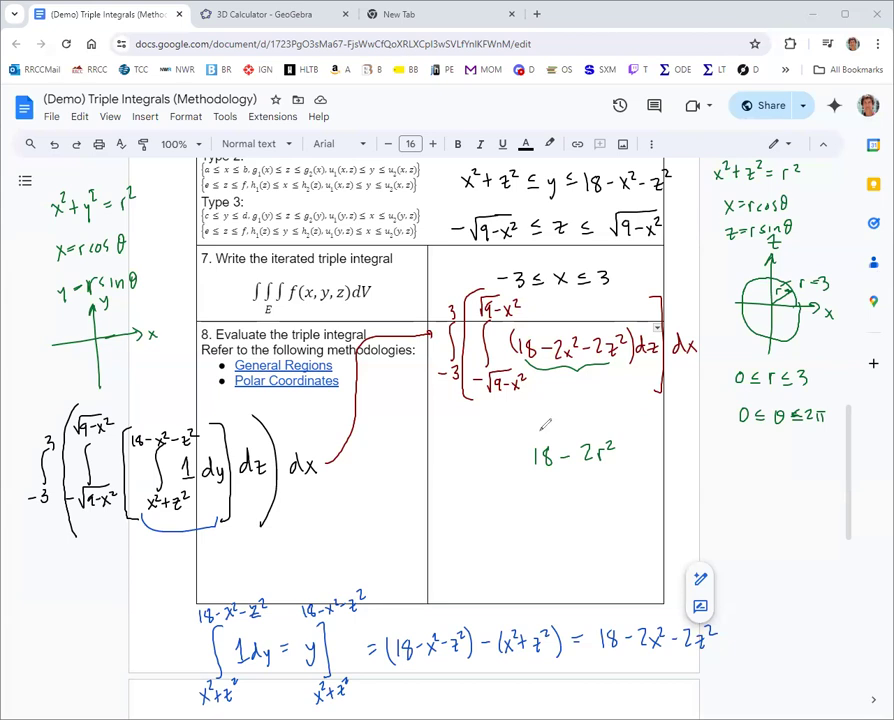
- Write the green polar integral ∫₀^{2π}[∫₀³ (18 − 2r²) r dr] dθ and clear the old blue working
left_click_drag(520, 424, 514, 487)
left_click_drag(528, 428, 526, 470)
left_click_drag(618, 436, 620, 466)
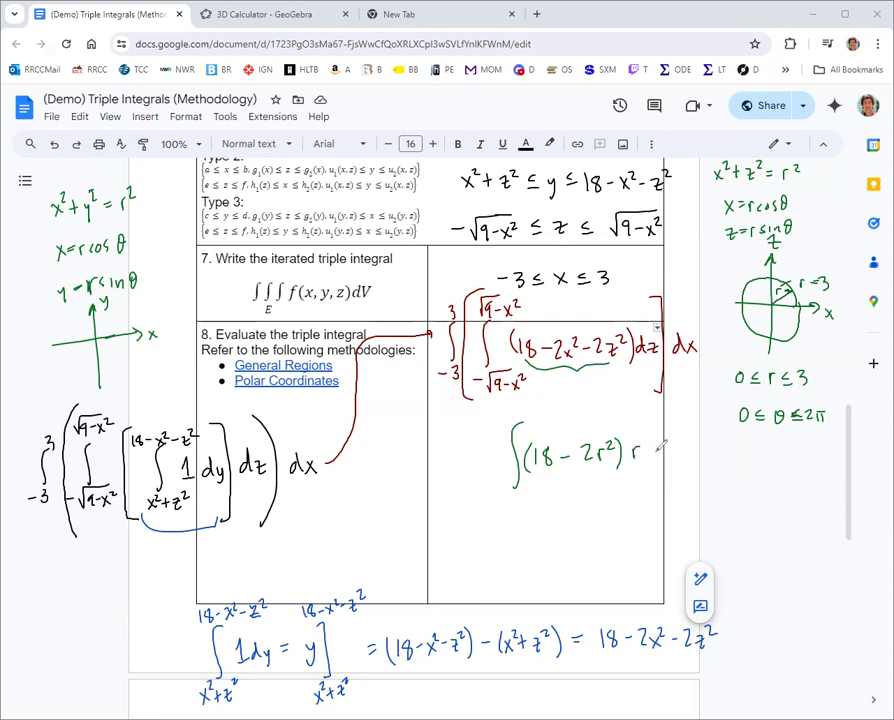
mouse_move(656, 442)
left_mouse_down()
mouse_move(656, 458)
mouse_move(709, 452)
left_mouse_up()
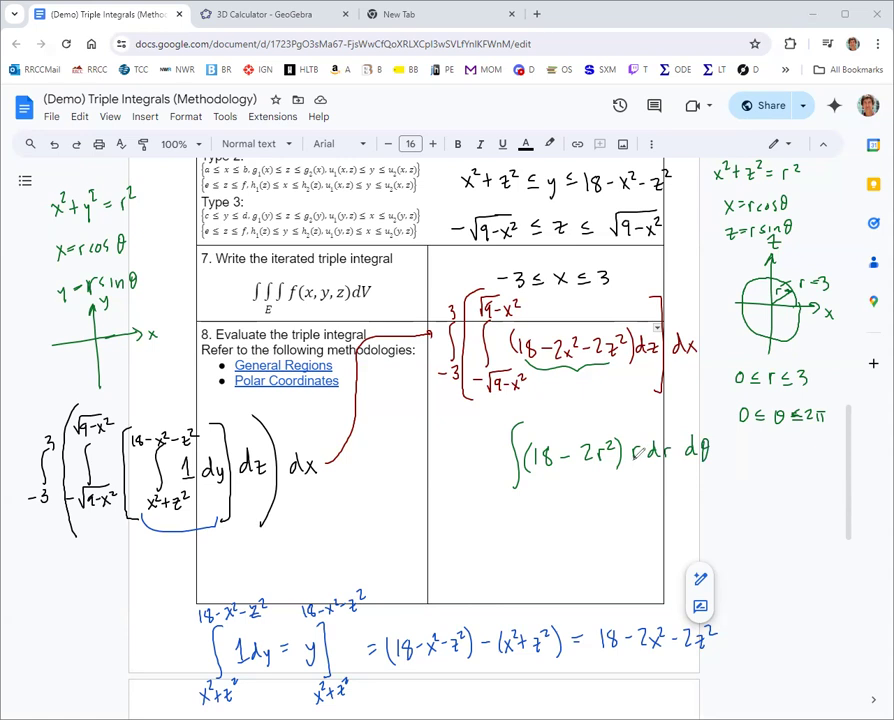
left_click_drag(519, 494, 517, 495)
left_click_drag(520, 404, 515, 521)
left_click_drag(486, 432, 477, 492)
left_click_drag(466, 413, 474, 421)
left_click_drag(476, 413, 487, 412)
left_click_drag(480, 413, 479, 422)
left_click_drag(485, 413, 486, 422)
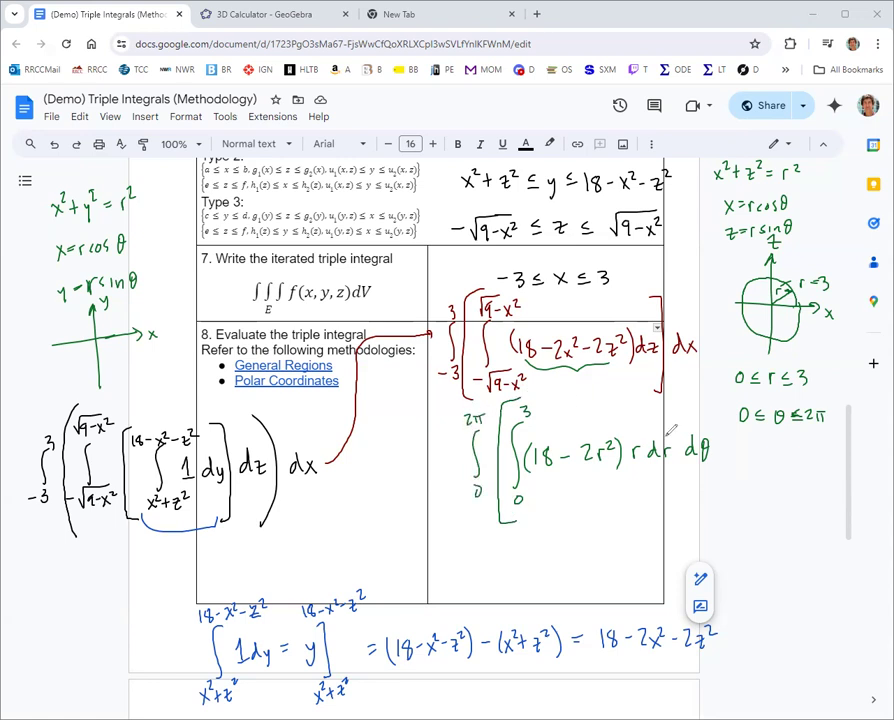
mouse_move(664, 407)
left_mouse_down()
mouse_move(672, 460)
mouse_move(664, 508)
left_mouse_up()
key("ctrl+z")
key("ctrl+z")
key("ctrl+z")
key("ctrl+z")
key("ctrl+z")
key("ctrl+z")
key("ctrl+z")
key("ctrl+z")
key("ctrl+z")
key("ctrl+z")
key("ctrl+z")
key("ctrl+z")
key("ctrl+z")
key("ctrl+z")
key("ctrl+z")
key("ctrl+z")
key("ctrl+z")
key("ctrl+z")
key("ctrl+z")
key("ctrl+z")
key("ctrl+z")
key("ctrl+z")
key("ctrl+z")
key("ctrl+z")
key("ctrl+z")
key("ctrl+z")
key("ctrl+z")
key("ctrl+z")
key("ctrl+z")
key("ctrl+z")
key("ctrl+z")
key("ctrl+z")
key("ctrl+z")
key("ctrl+z")
key("ctrl+z")
key("ctrl+z")
key("ctrl+z")
key("ctrl+z")
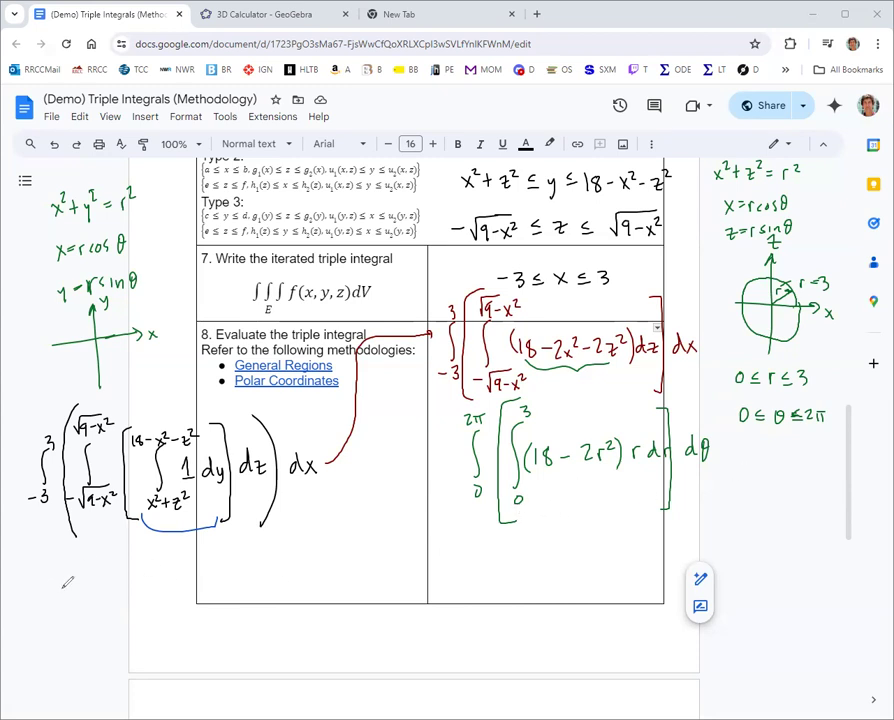
- At the page bottom, write ∫₀³ (18r − 2r³) dr and its antiderivative with limits 0 and 3
left_click_drag(57, 589, 54, 632)
left_click_drag(58, 647, 57, 648)
mouse_move(637, 433)
left_mouse_down()
mouse_move(612, 422)
mouse_move(556, 441)
left_mouse_up()
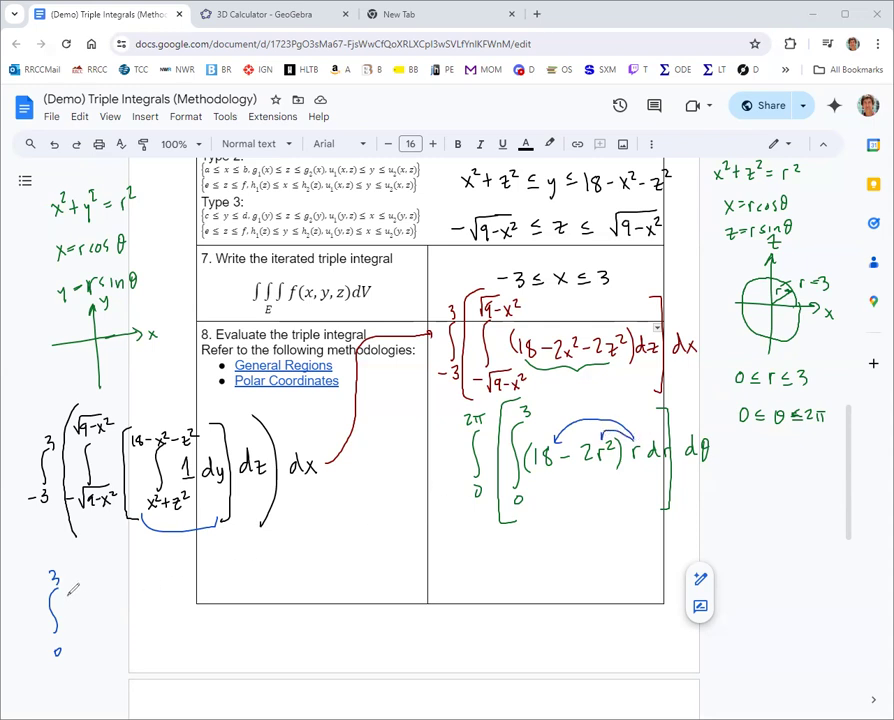
mouse_move(73, 601)
left_mouse_down()
mouse_move(140, 583)
mouse_move(157, 590)
mouse_move(157, 601)
mouse_move(139, 592)
mouse_move(150, 586)
mouse_move(156, 599)
mouse_move(174, 592)
mouse_move(178, 601)
mouse_move(215, 603)
mouse_move(227, 583)
mouse_move(258, 587)
mouse_move(258, 611)
mouse_move(285, 573)
mouse_move(298, 571)
mouse_move(292, 567)
mouse_move(301, 629)
left_mouse_up()
mouse_move(295, 550)
left_mouse_down()
mouse_move(296, 565)
mouse_move(324, 590)
left_mouse_up()
left_click_drag(316, 597, 326, 596)
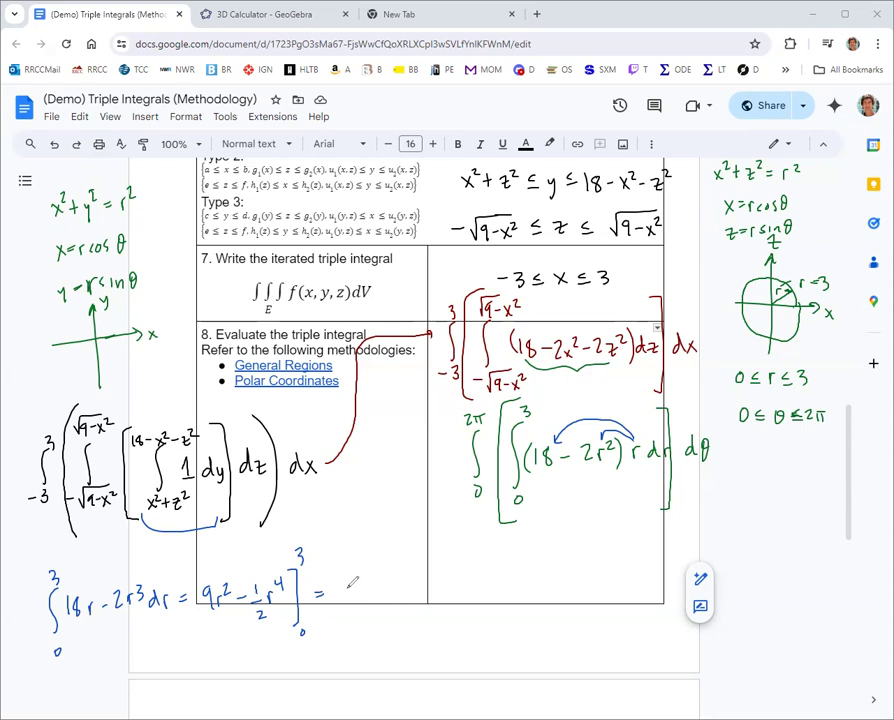
- Substitute r = 3 and r = 0, cross out the zero terms, and write the result 81/2
mouse_move(351, 588)
left_mouse_down()
mouse_move(382, 589)
mouse_move(378, 574)
mouse_move(399, 576)
mouse_move(411, 605)
left_mouse_up()
mouse_move(403, 610)
left_mouse_down()
mouse_move(440, 570)
mouse_move(464, 568)
mouse_move(479, 588)
mouse_move(456, 596)
mouse_move(496, 590)
left_mouse_up()
mouse_move(502, 587)
left_mouse_down()
mouse_move(504, 603)
mouse_move(510, 588)
mouse_move(521, 593)
left_mouse_up()
left_click_drag(528, 585, 535, 600)
mouse_move(527, 603)
left_mouse_down()
mouse_move(534, 613)
mouse_move(540, 600)
left_mouse_up()
mouse_move(548, 587)
left_mouse_down()
mouse_move(552, 600)
mouse_move(561, 585)
left_mouse_up()
mouse_move(473, 611)
left_mouse_down()
mouse_move(559, 559)
mouse_move(582, 589)
left_mouse_up()
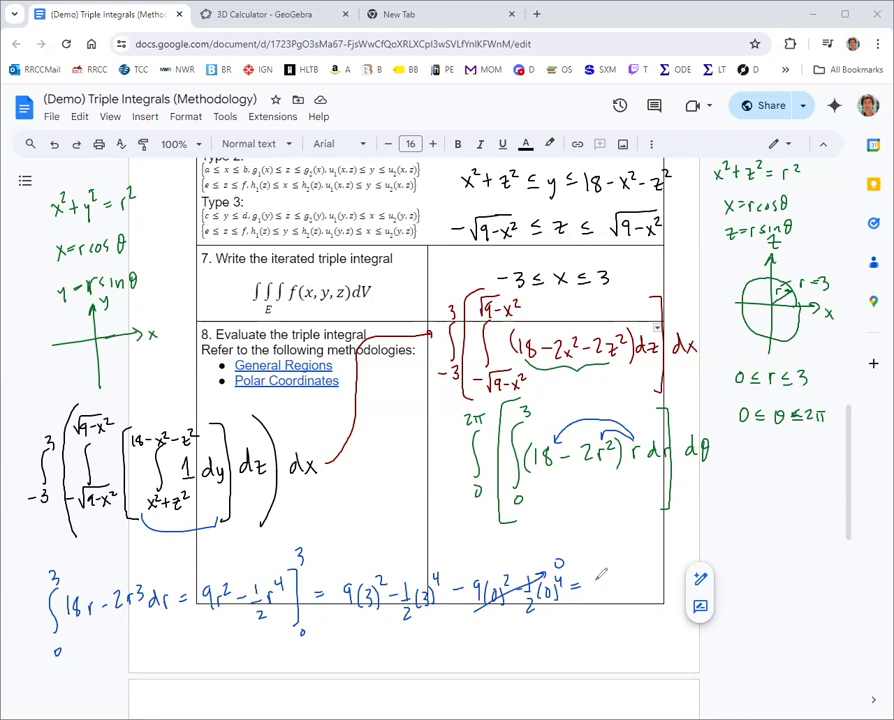
left_click_drag(597, 572, 598, 574)
left_click_drag(603, 576, 611, 612)
- Write ∫₀^{2π} 81/2 dθ = [81/2 θ] evaluated from 0 to 2π
mouse_move(587, 556)
left_mouse_down()
mouse_move(581, 622)
mouse_move(592, 630)
left_mouse_up()
mouse_move(580, 530)
left_mouse_down()
mouse_move(587, 538)
mouse_move(600, 527)
mouse_move(622, 592)
left_mouse_up()
mouse_move(634, 578)
left_mouse_down()
mouse_move(640, 590)
mouse_move(674, 582)
left_mouse_up()
left_click_drag(661, 591, 675, 590)
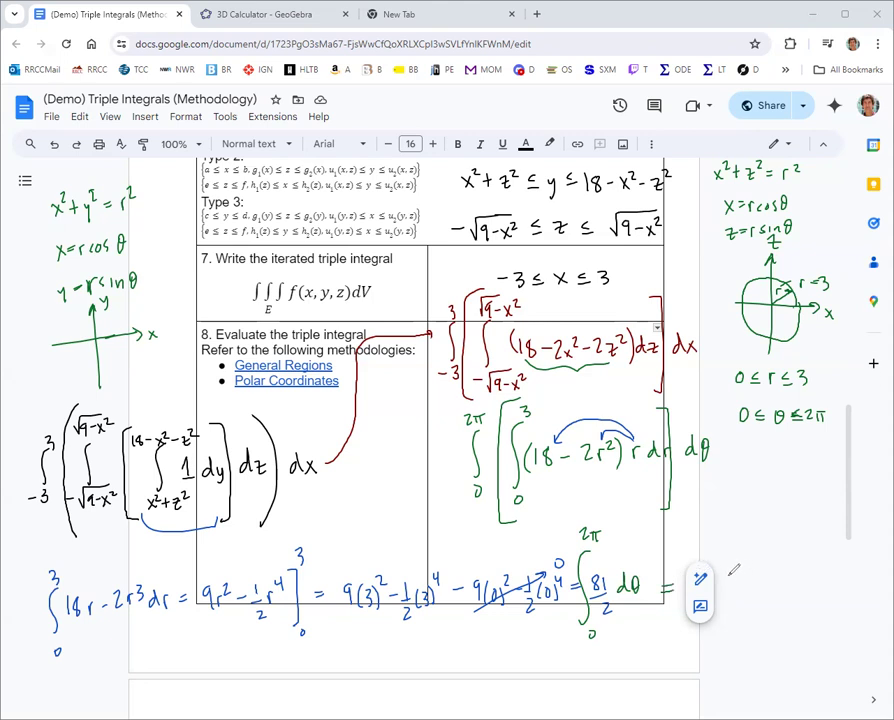
mouse_move(734, 572)
left_mouse_down()
mouse_move(774, 574)
mouse_move(762, 558)
mouse_move(762, 612)
left_mouse_up()
mouse_move(766, 537)
left_mouse_down()
mouse_move(777, 547)
mouse_move(793, 536)
left_mouse_up()
left_click_drag(783, 537, 782, 548)
left_click_drag(773, 612, 772, 613)
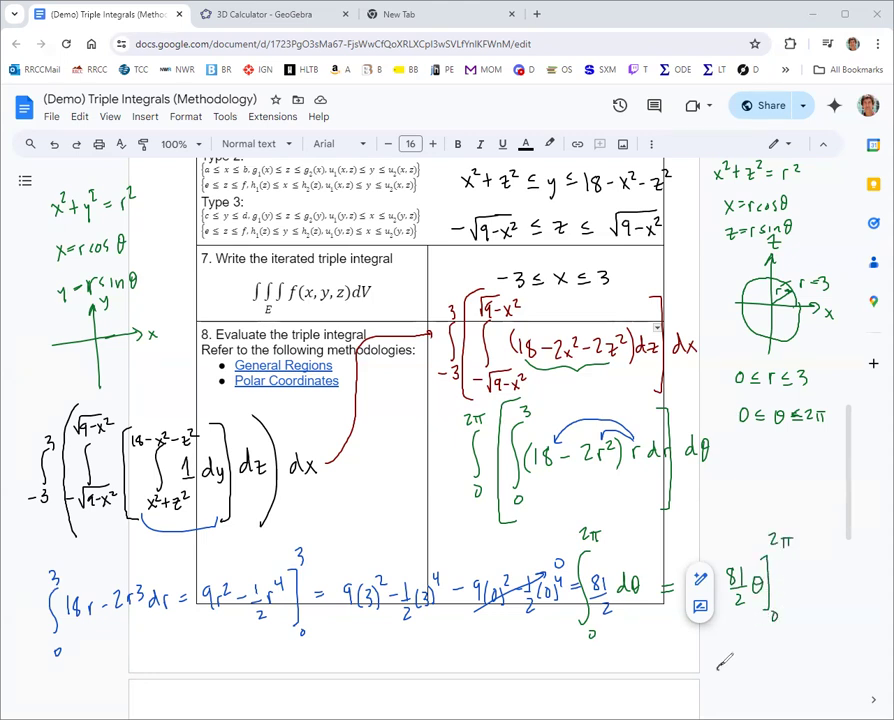
- Substitute 2π and 0 into 81/2 θ, cancel terms, and circle the final answer 81π
left_click_drag(724, 663, 732, 678)
mouse_move(717, 681)
left_mouse_down()
mouse_move(736, 681)
mouse_move(733, 698)
left_mouse_up()
mouse_move(747, 666)
left_mouse_down()
mouse_move(745, 684)
mouse_move(778, 667)
left_mouse_up()
left_click_drag(768, 669, 767, 682)
left_click_drag(775, 669, 777, 682)
mouse_move(783, 664)
left_mouse_down()
mouse_move(787, 686)
mouse_move(813, 670)
left_mouse_up()
mouse_move(803, 673)
left_mouse_down()
mouse_move(821, 670)
mouse_move(814, 685)
mouse_move(823, 686)
mouse_move(834, 668)
mouse_move(845, 684)
left_mouse_up()
left_click_drag(847, 632, 845, 634)
left_click_drag(733, 683, 723, 697)
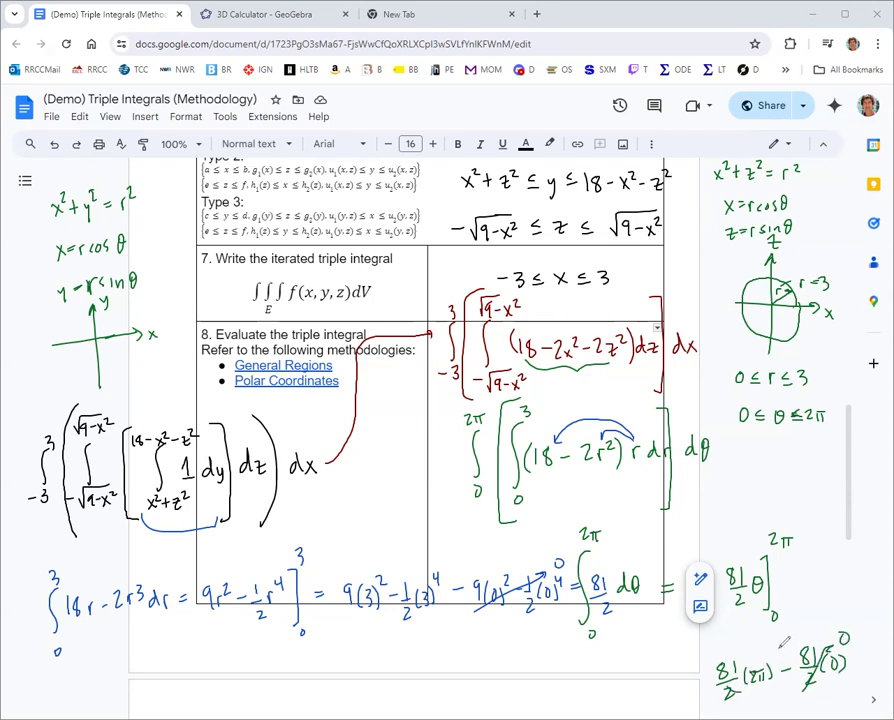
left_click_drag(797, 578, 811, 577)
mouse_move(797, 585)
left_mouse_down()
mouse_move(811, 584)
mouse_move(818, 564)
mouse_move(826, 590)
mouse_move(843, 571)
left_mouse_up()
mouse_move(834, 573)
left_mouse_down()
mouse_move(833, 590)
mouse_move(849, 575)
left_mouse_up()
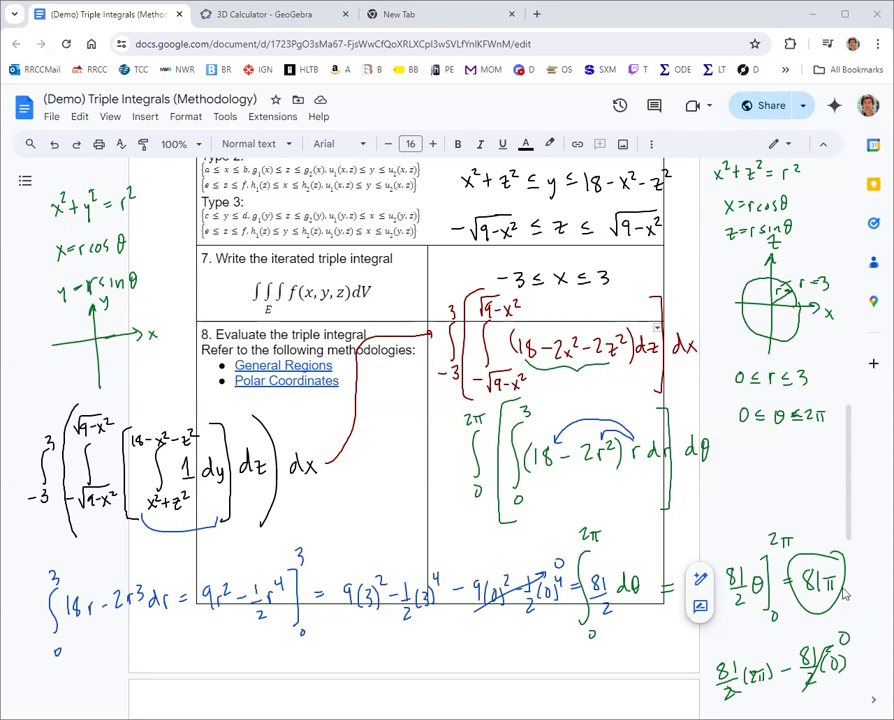
- Move 'using technology to compute the integrals' in step 9 onto its own bulleted line
scroll(390, 487, "down", 15)
left_click(410, 476)
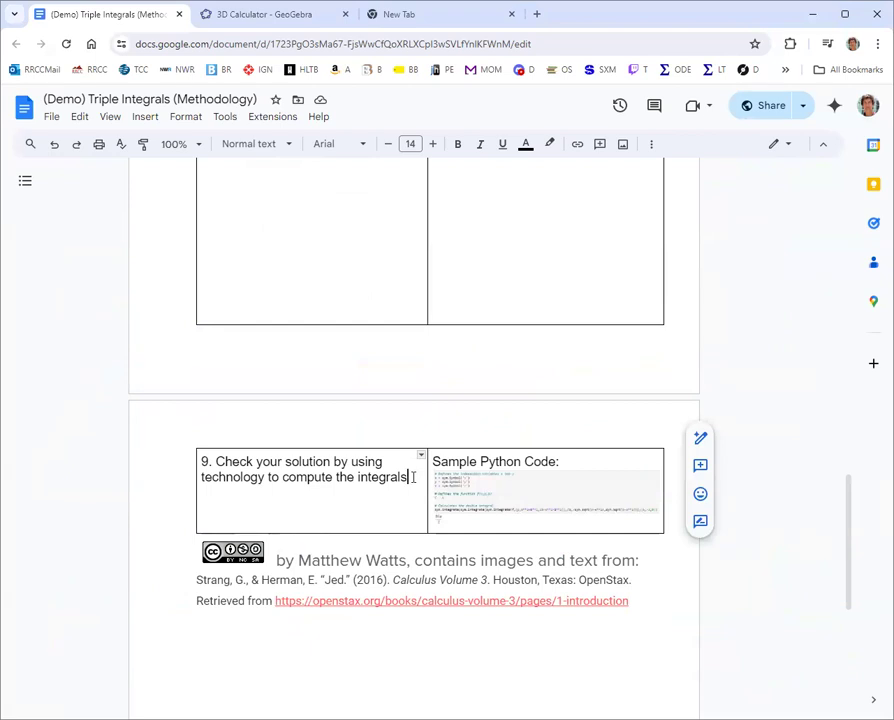
key("Up")
key("Return")
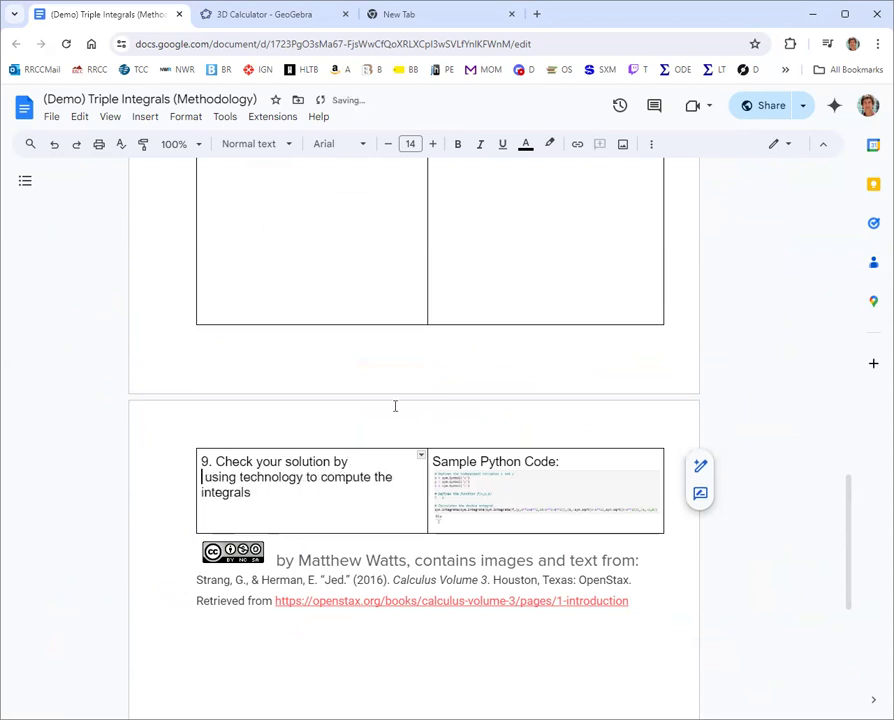
left_click(651, 144)
left_click(360, 173)
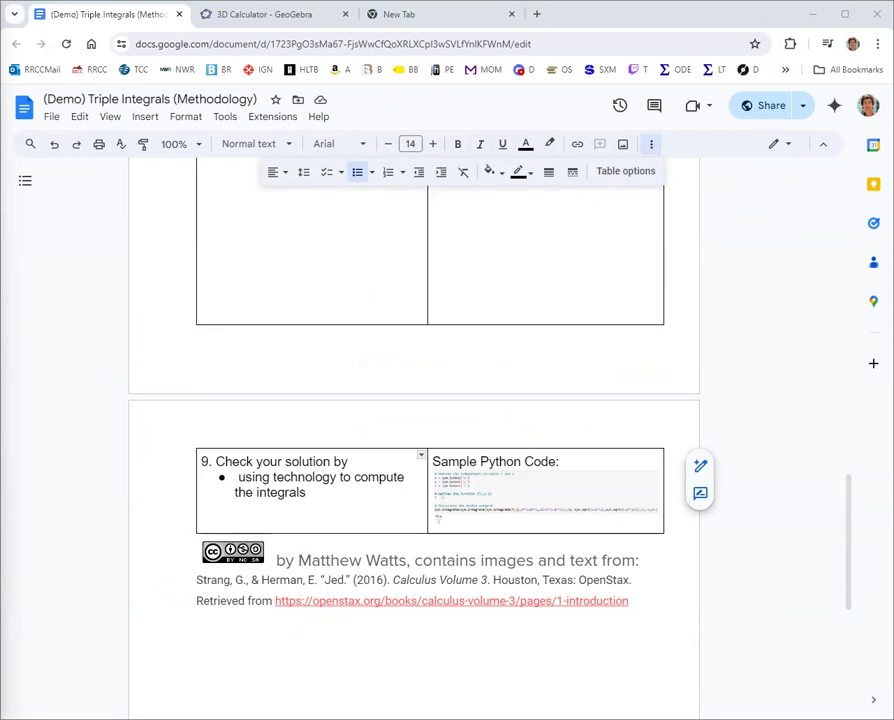
- Make the first step 9 bullet read 'differentiate to check antiderivatives'
left_click(239, 478)
key("BackSpace")
type("differ")
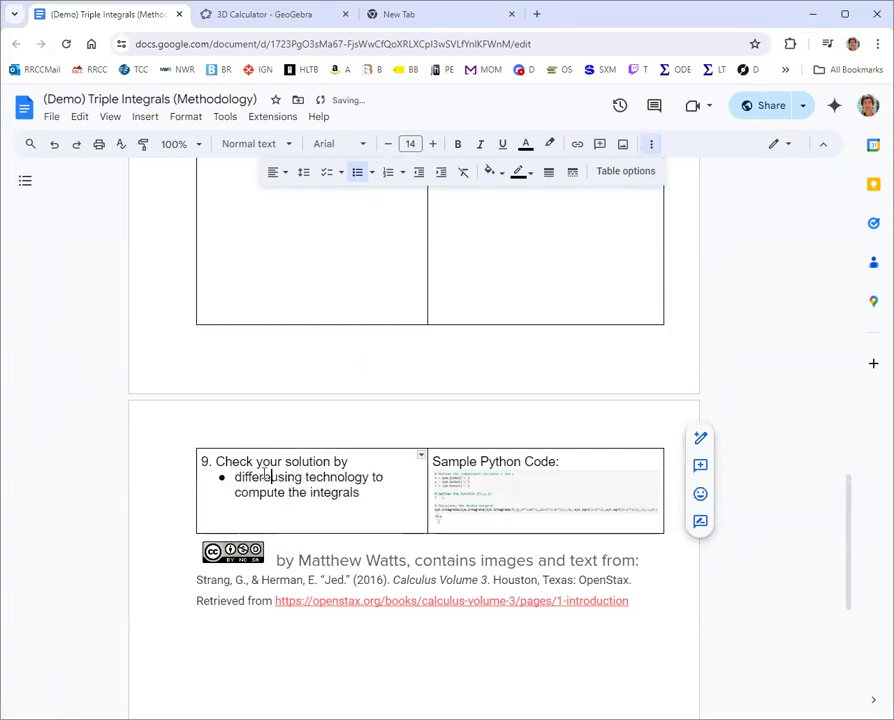
type("entiate ")
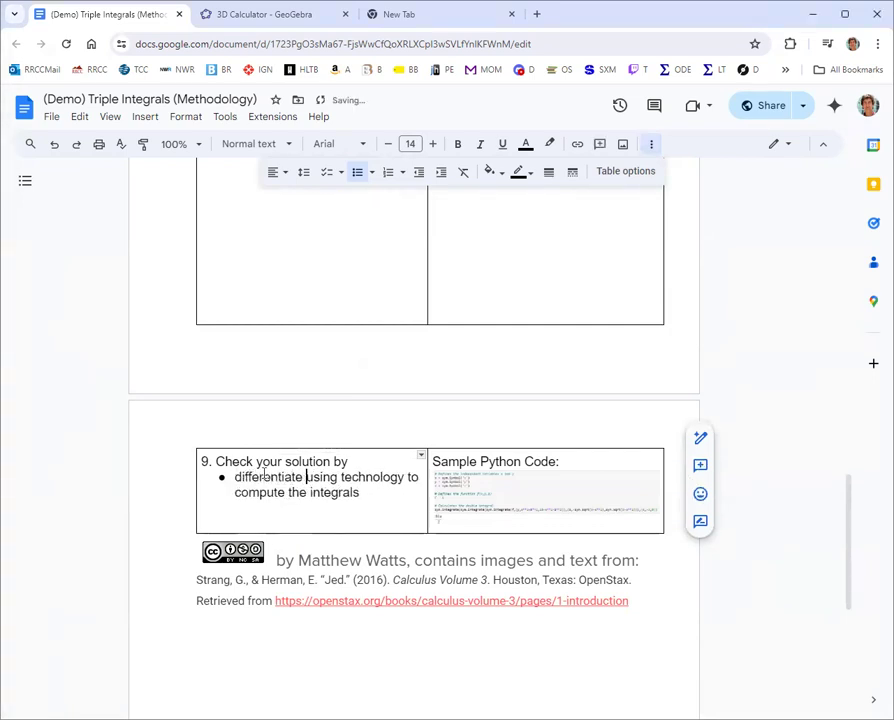
type("anti")
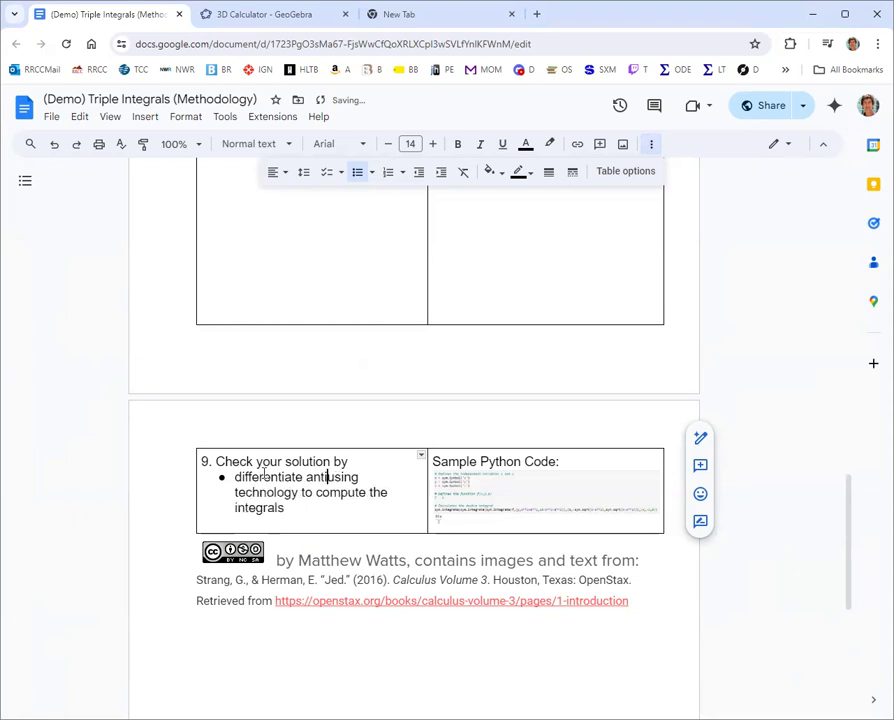
key("BackSpace")
key("BackSpace")
key("BackSpace")
key("BackSpace")
type("to cgecj==")
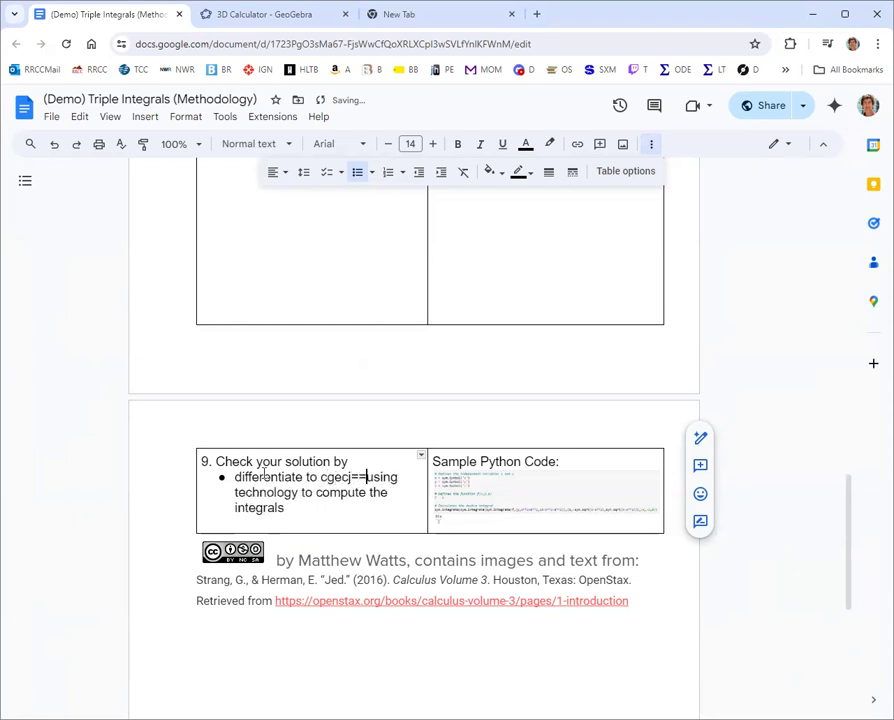
key("BackSpace")
key("BackSpace")
key("BackSpace")
key("BackSpace")
key("BackSpace")
key("BackSpace")
type("heck ")
type("anit")
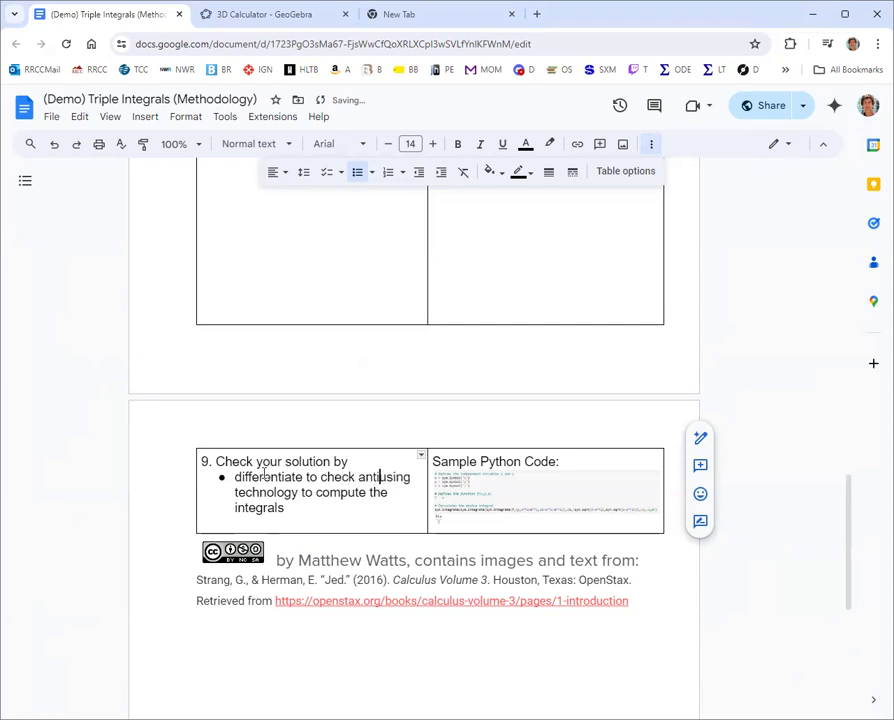
key("BackSpace")
key("BackSpace")
type("tiderivatives")
- Split 'use technology' onto its own bullet and change 'integrals' to 'integral'
key("Return")
key("Right")
key("Right")
key("Delete")
key("Delete")
key("Delete")
type("e")
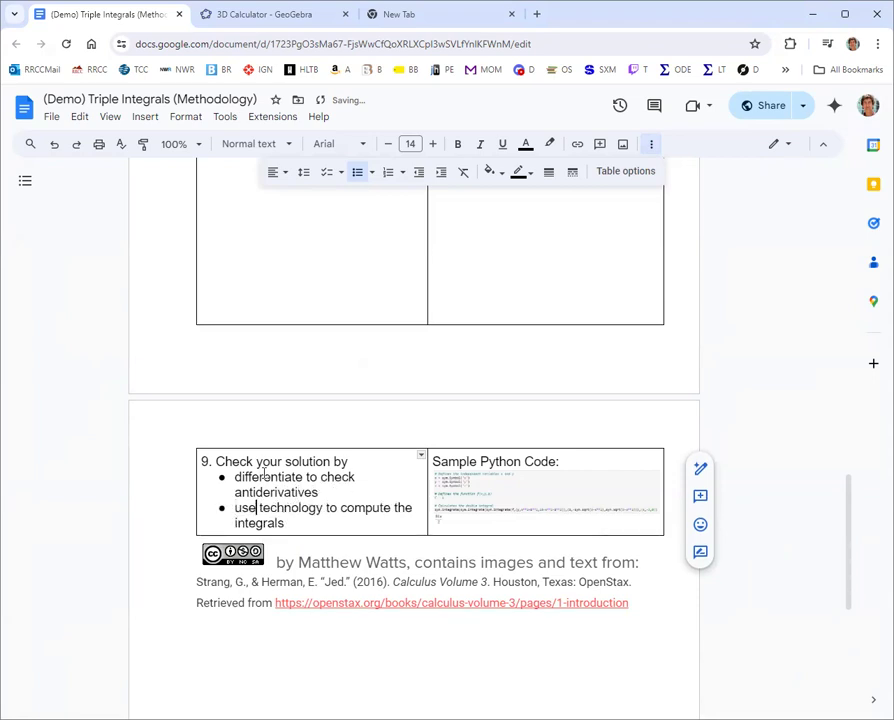
key("Down")
key("End")
key("BackSpace")
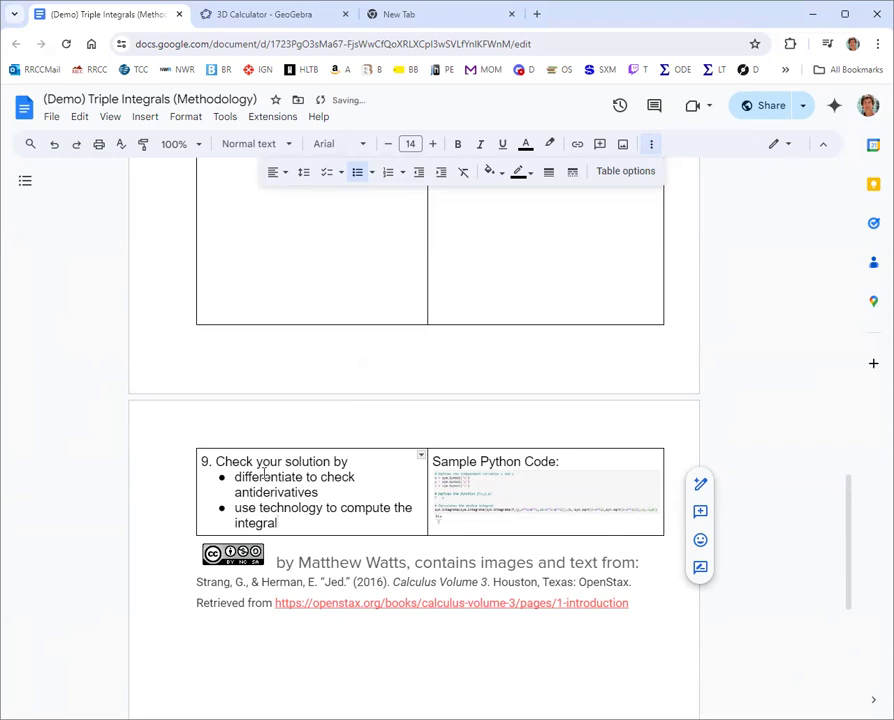
- Add a bullet 'Estimate with the volume of E times that average value'
key("Return")
key("Up")
key("Up")
key("Up")
key("Up")
key("Down")
key("Down")
key("Down")
key("Down")
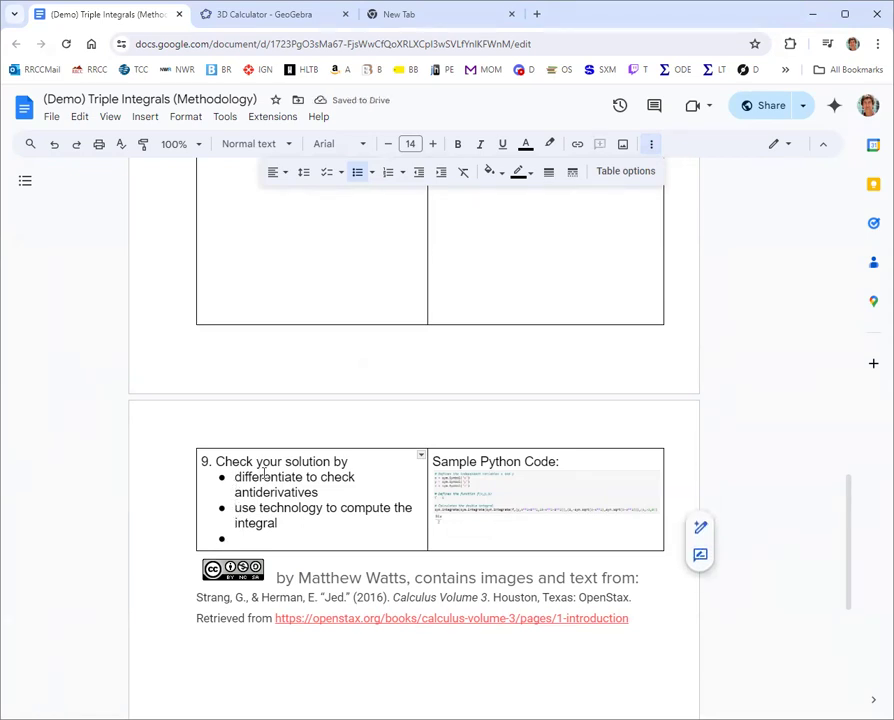
type("Estimate")
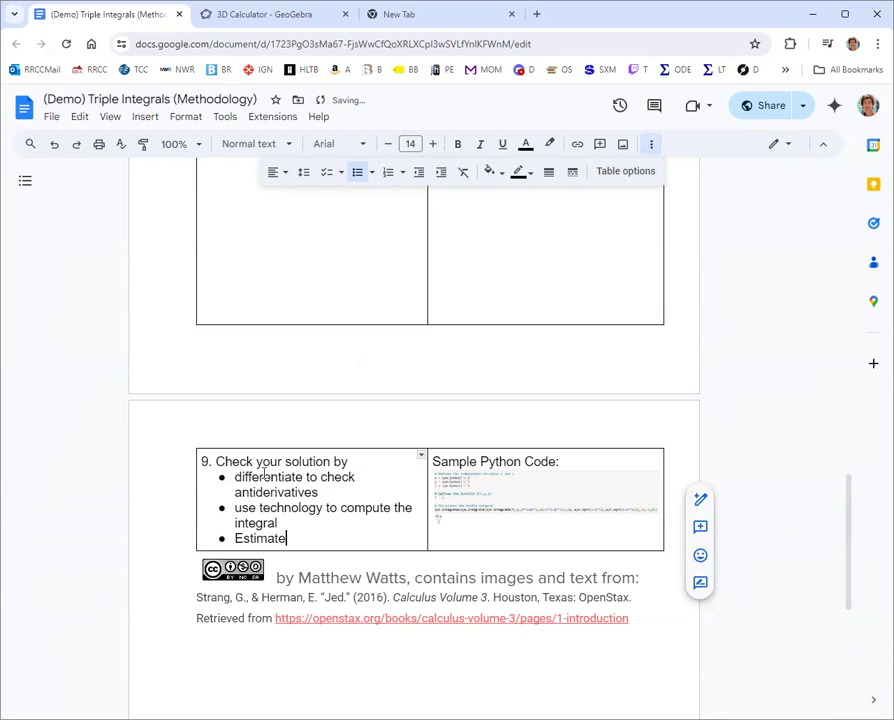
type(" with the volume")
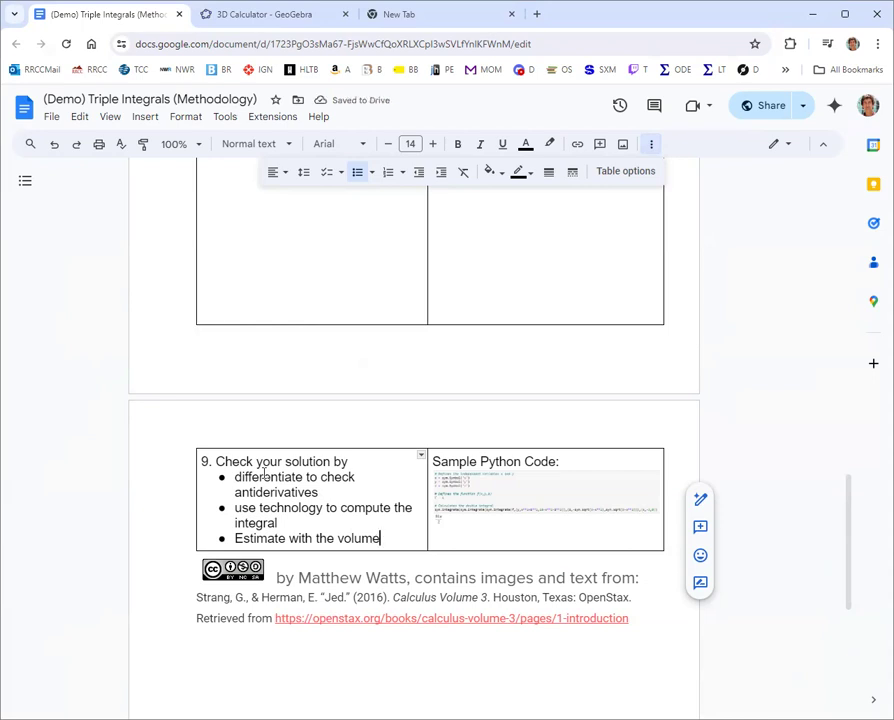
type(" of E t")
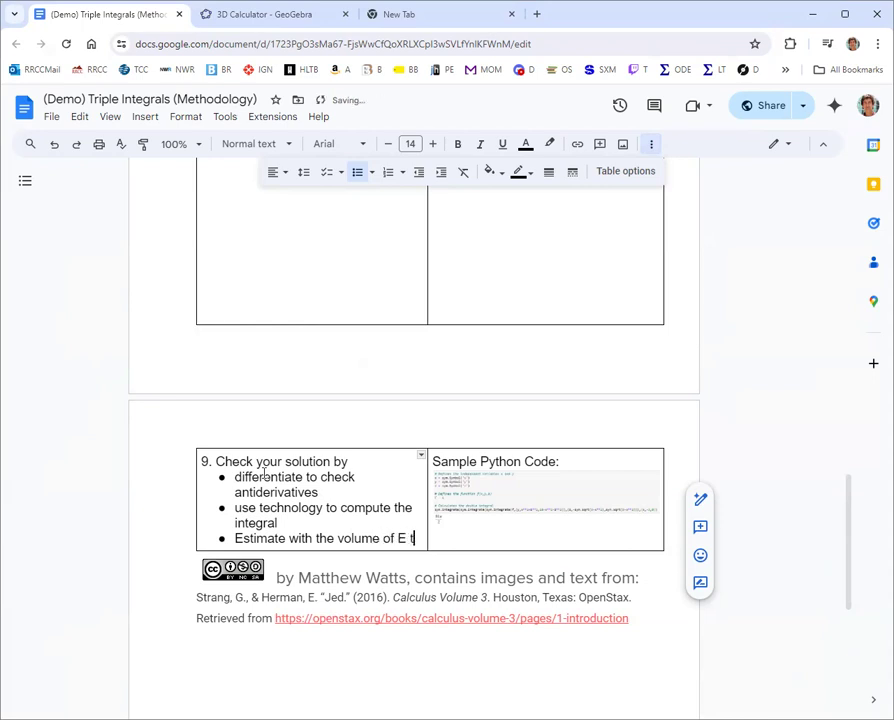
type("imes that avera")
key("BackSpace")
type("erav")
key("BackSpace")
type("ge value")
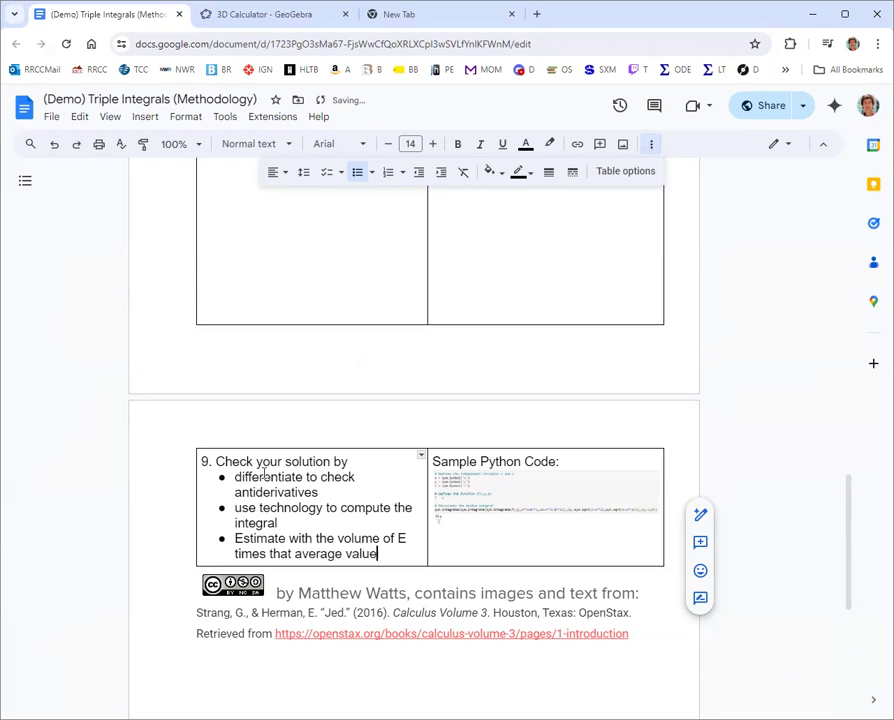
left_click(490, 472)
- Delete the sample Python code image and its heading, then scroll back up the document
key("BackSpace")
key("BackSpace")
key("BackSpace")
key("BackSpace")
key("BackSpace")
key("BackSpace")
key("BackSpace")
key("BackSpace")
key("BackSpace")
key("BackSpace")
key("BackSpace")
key("BackSpace")
key("BackSpace")
key("BackSpace")
key("BackSpace")
key("BackSpace")
key("BackSpace")
key("BackSpace")
key("BackSpace")
key("BackSpace")
key("BackSpace")
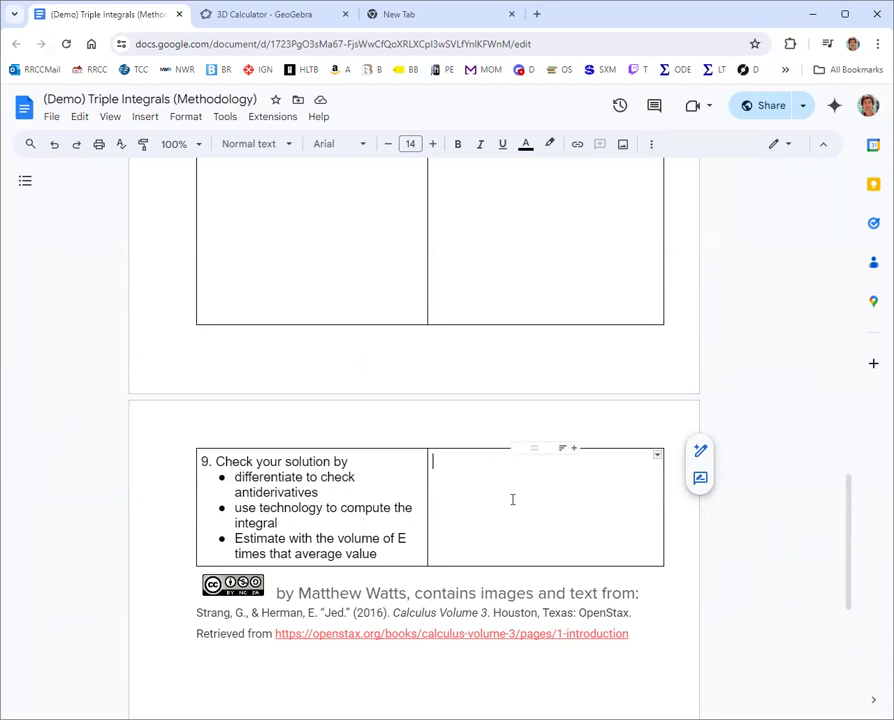
scroll(512, 499, "up", 20)
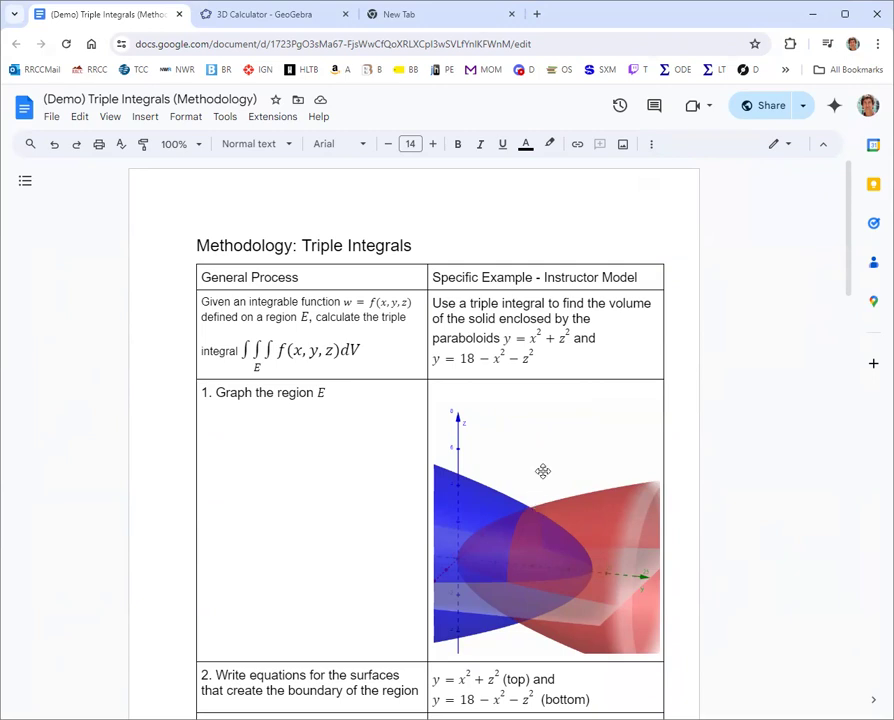
- Rotate the GeoGebra graph side-on so red paraboloid f and blue paraboloid g visibly intersect
left_click(205, 14)
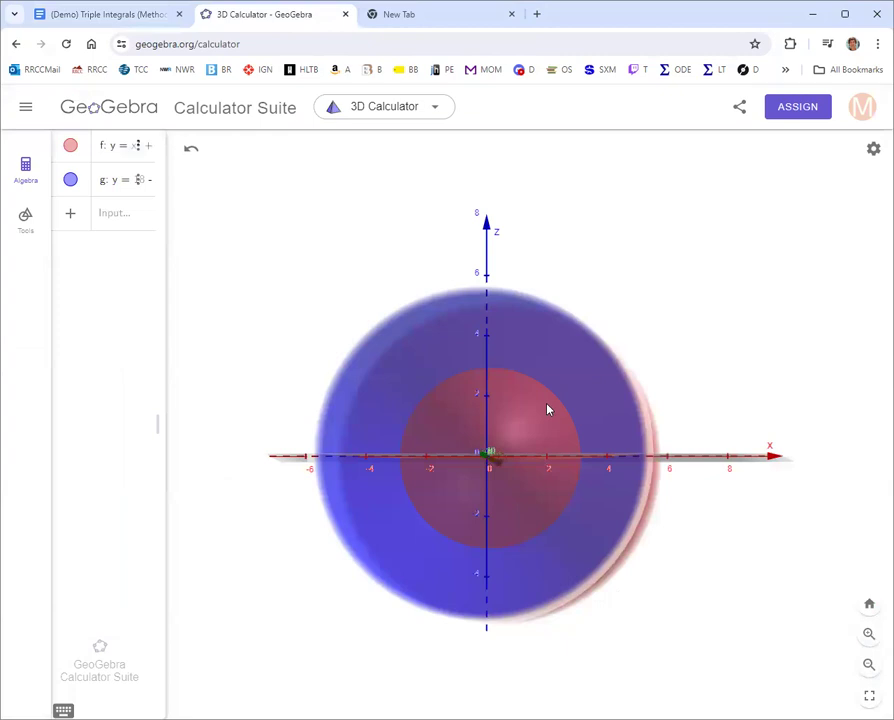
left_click_drag(547, 394, 511, 493)
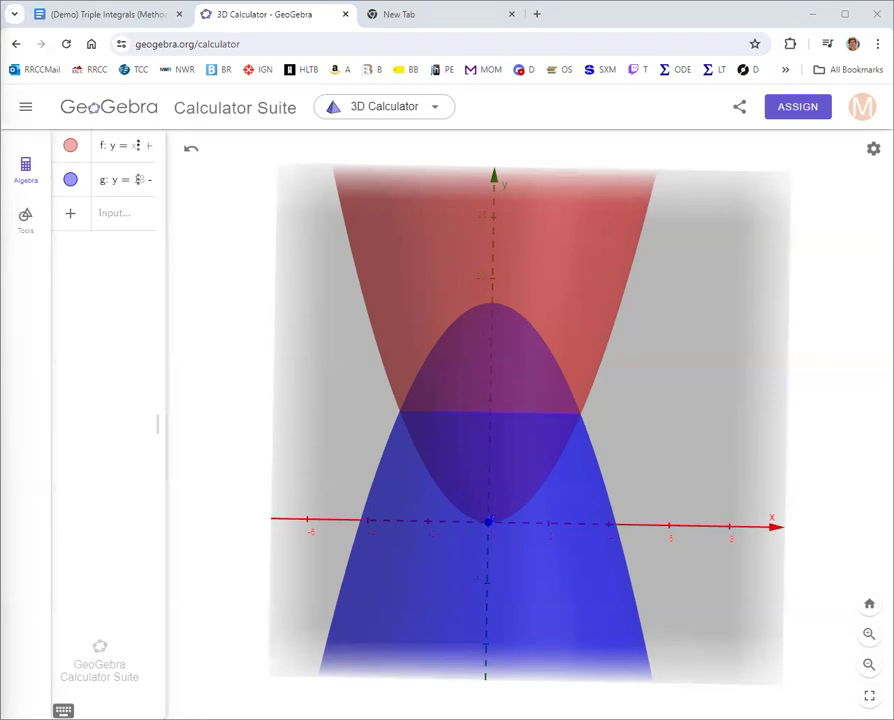
- Search Google for 'volume of an ellipsoid' to find V = 4/3 πabc
key("ctrl+shift+t")
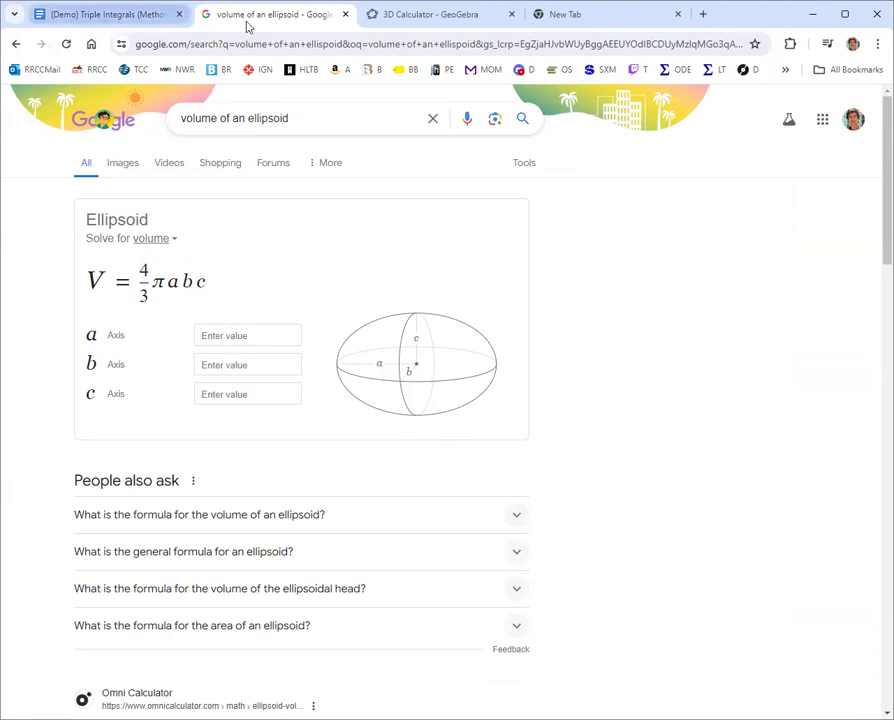
mouse_move(421, 26)
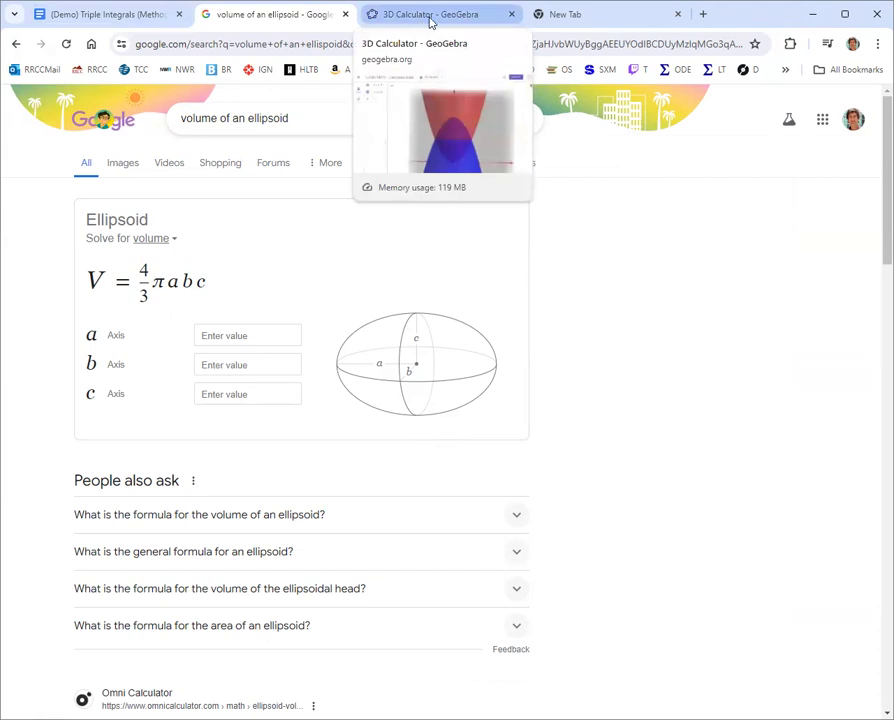
- On the GeoGebra graph, ink heights 18 and 9 and sketch a brace between them
left_click(431, 22)
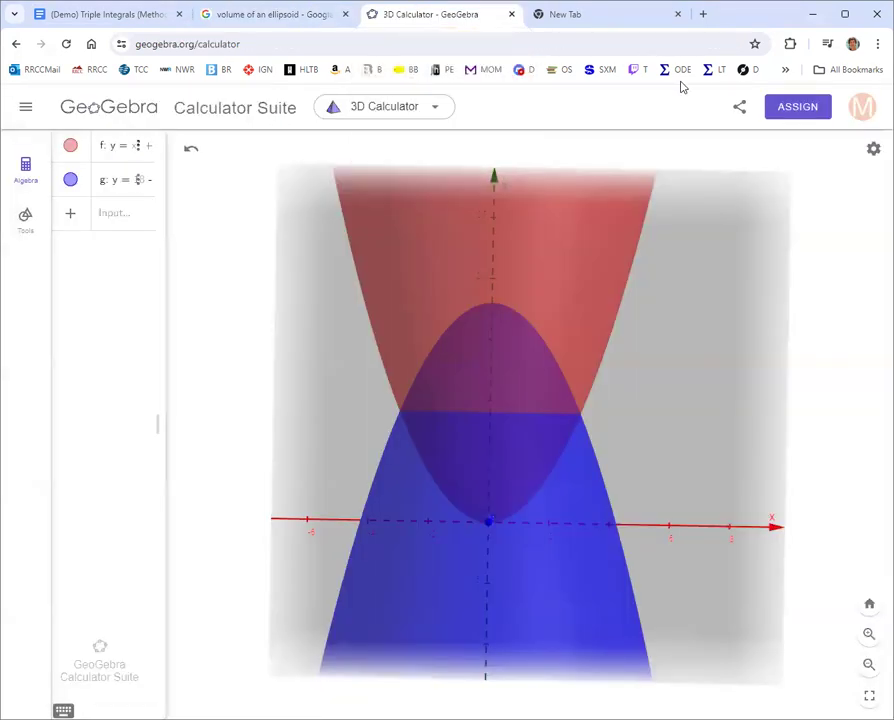
mouse_move(578, 480)
left_mouse_down()
mouse_move(582, 486)
mouse_move(586, 476)
mouse_move(580, 481)
left_mouse_up()
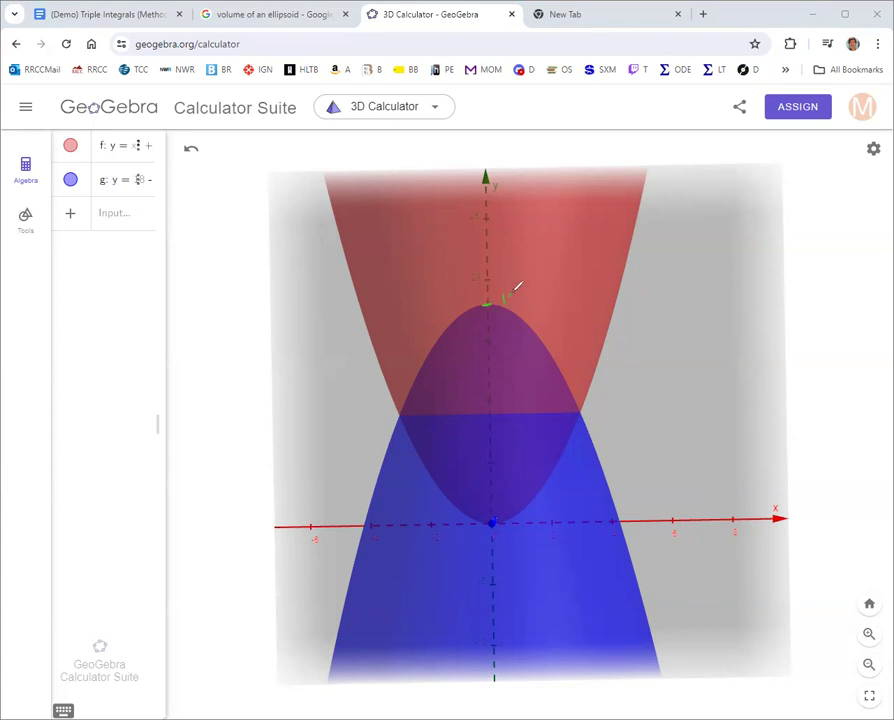
left_click_drag(506, 291, 506, 303)
left_click_drag(515, 289, 512, 297)
mouse_move(496, 415)
left_mouse_down()
mouse_move(485, 415)
mouse_move(505, 409)
left_mouse_up()
mouse_move(503, 346)
left_mouse_down()
mouse_move(494, 305)
mouse_move(505, 408)
left_mouse_up()
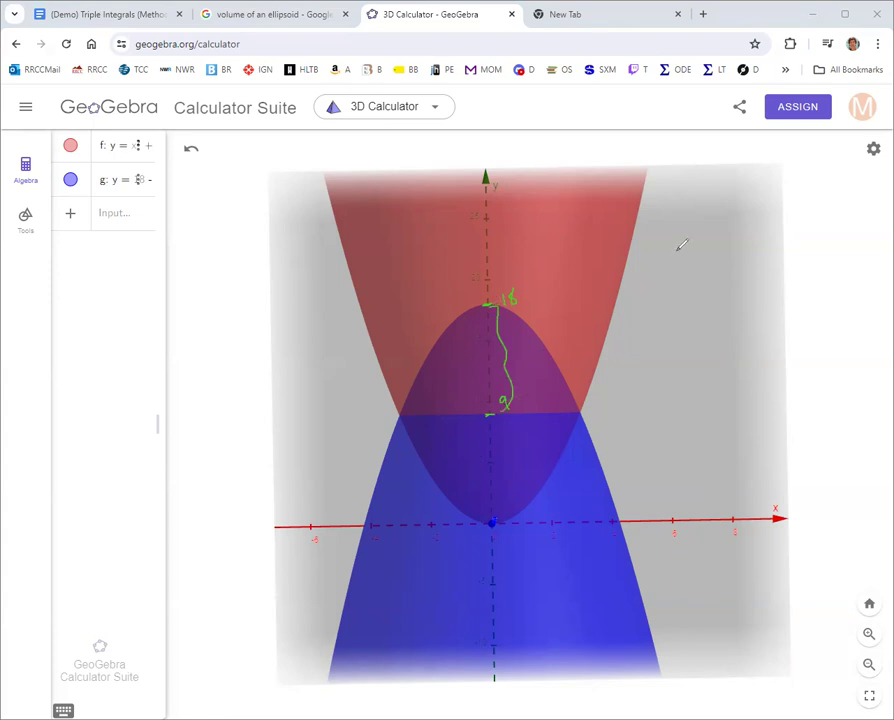
left_click_drag(644, 243, 655, 245)
left_click_drag(658, 252, 668, 242)
left_click_drag(370, 226, 377, 226)
- Redraw the brace, write V = 4/3πabc top-left, and label b=9 and a=3
key("ctrl+z")
key("ctrl+z")
key("ctrl+z")
key("ctrl+z")
key("ctrl+z")
left_click_drag(494, 306, 500, 408)
left_click_drag(351, 236, 365, 234)
left_click_drag(368, 240, 377, 237)
mouse_move(369, 233)
left_mouse_down()
mouse_move(393, 231)
mouse_move(396, 254)
mouse_move(408, 226)
mouse_move(440, 227)
left_mouse_up()
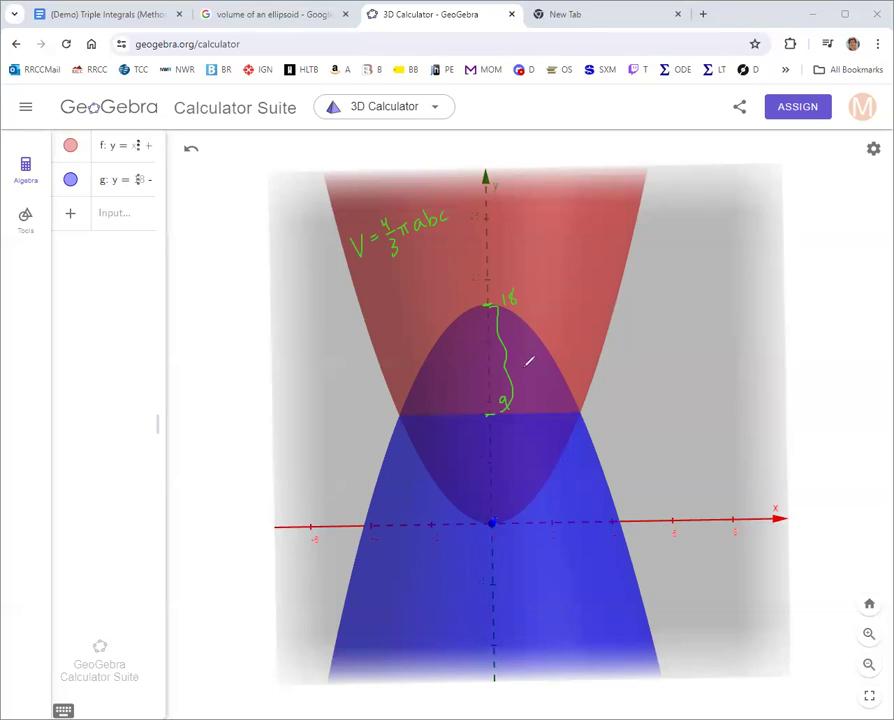
mouse_move(523, 350)
left_mouse_down()
mouse_move(532, 372)
mouse_move(553, 370)
left_mouse_up()
left_click_drag(491, 412, 578, 412)
left_click_drag(527, 429, 531, 440)
left_click_drag(536, 433, 544, 437)
- Finish the a=3 label and draw an arrow labelled c=3 for the third semi-axis
mouse_move(547, 428)
left_mouse_down()
mouse_move(556, 434)
mouse_move(548, 443)
left_mouse_up()
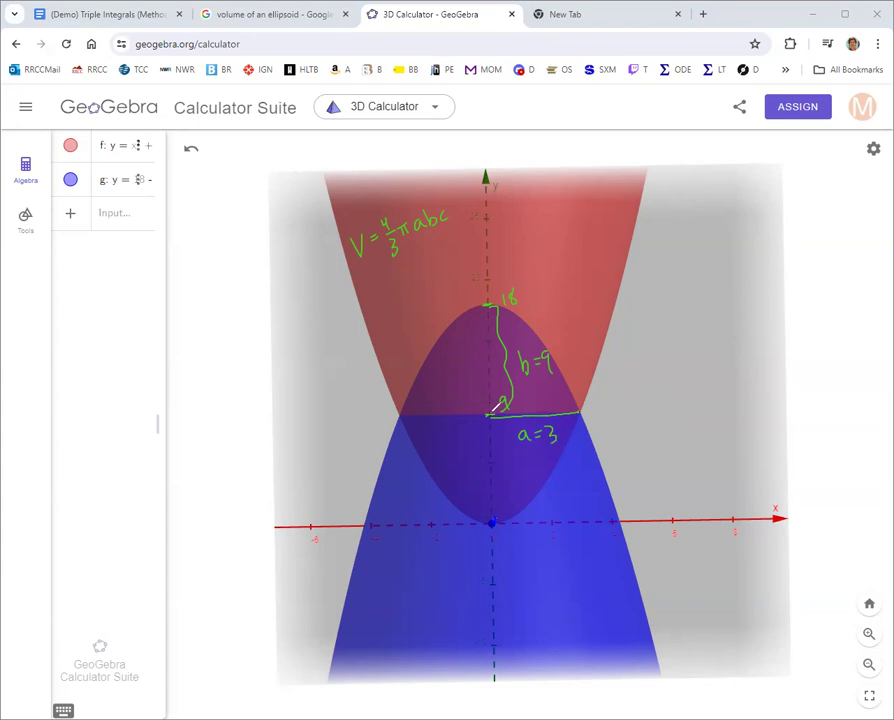
mouse_move(491, 417)
left_mouse_down()
mouse_move(475, 446)
mouse_move(484, 440)
mouse_move(445, 437)
mouse_move(456, 428)
left_mouse_up()
left_click_drag(448, 434, 461, 436)
- Extend the handwritten formula with = 4/3π(9)(3)(3)
mouse_move(458, 195)
left_mouse_down()
mouse_move(482, 225)
mouse_move(497, 191)
mouse_move(510, 199)
mouse_move(543, 206)
left_mouse_up()
left_click_drag(546, 193, 552, 206)
left_click_drag(555, 190, 559, 204)
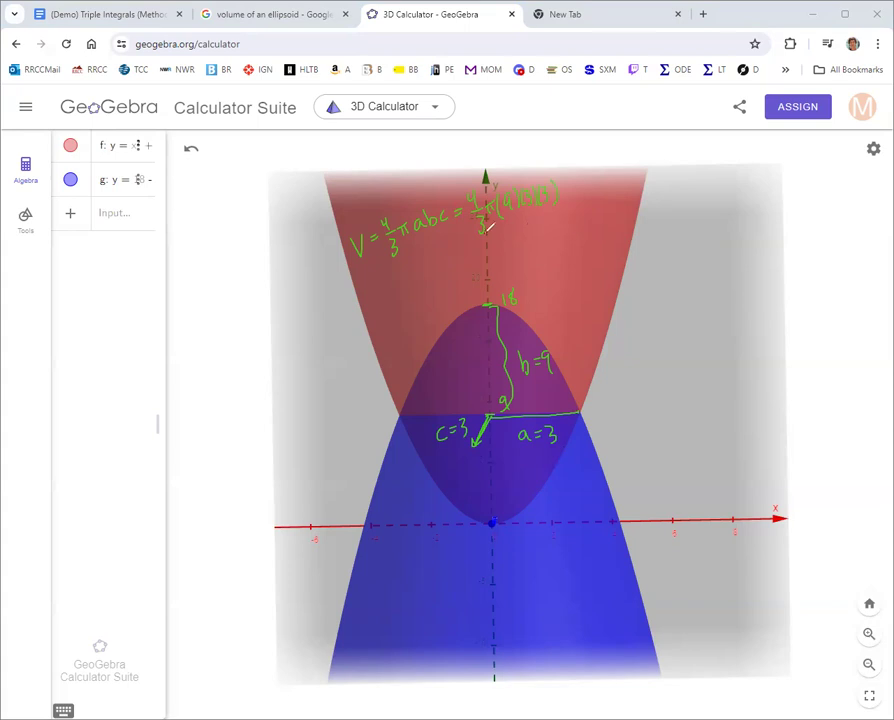
- Close the parenthesis and write the computed ellipsoid volume simplified in terms of π
left_click_drag(555, 192, 560, 206)
mouse_move(573, 185)
left_mouse_down()
mouse_move(597, 192)
mouse_move(608, 178)
mouse_move(610, 190)
left_mouse_up()
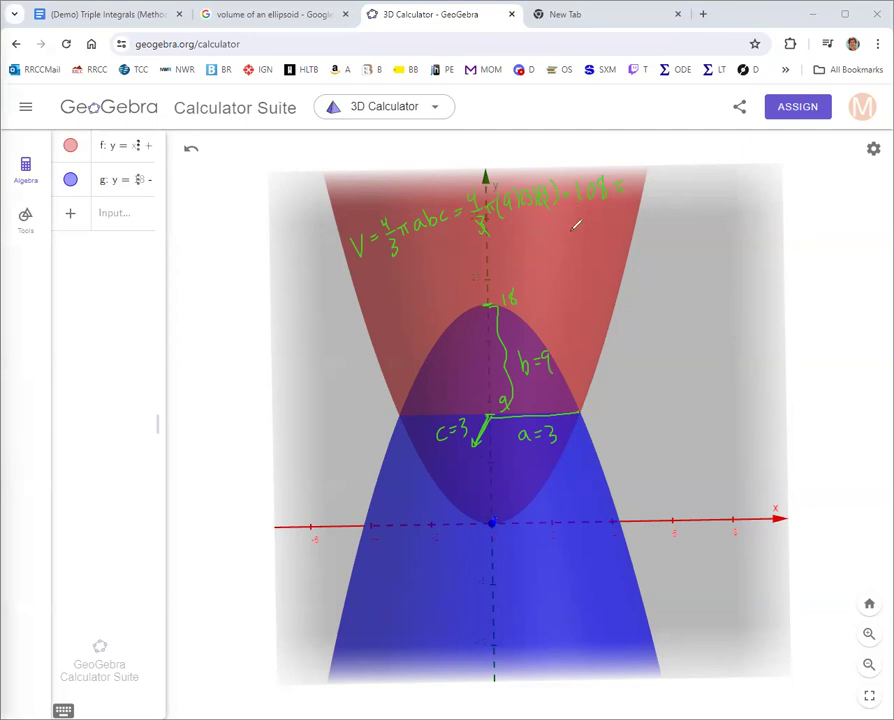
left_click_drag(566, 222, 612, 214)
mouse_move(436, 344)
left_mouse_down()
mouse_move(430, 455)
mouse_move(454, 496)
left_mouse_up()
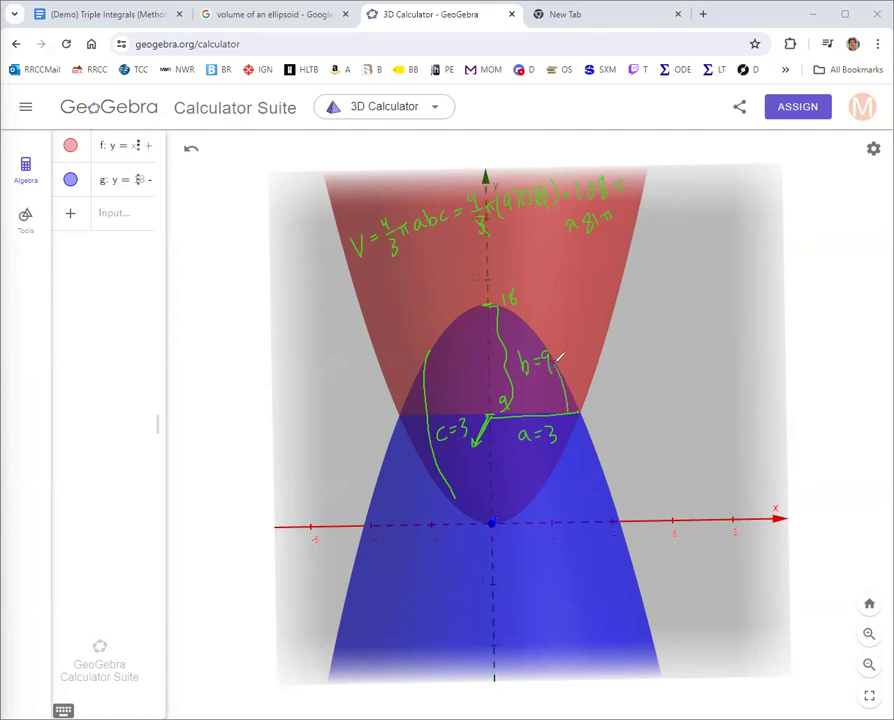
left_click_drag(560, 357, 560, 467)
key("ctrl+z")
key("ctrl+z")
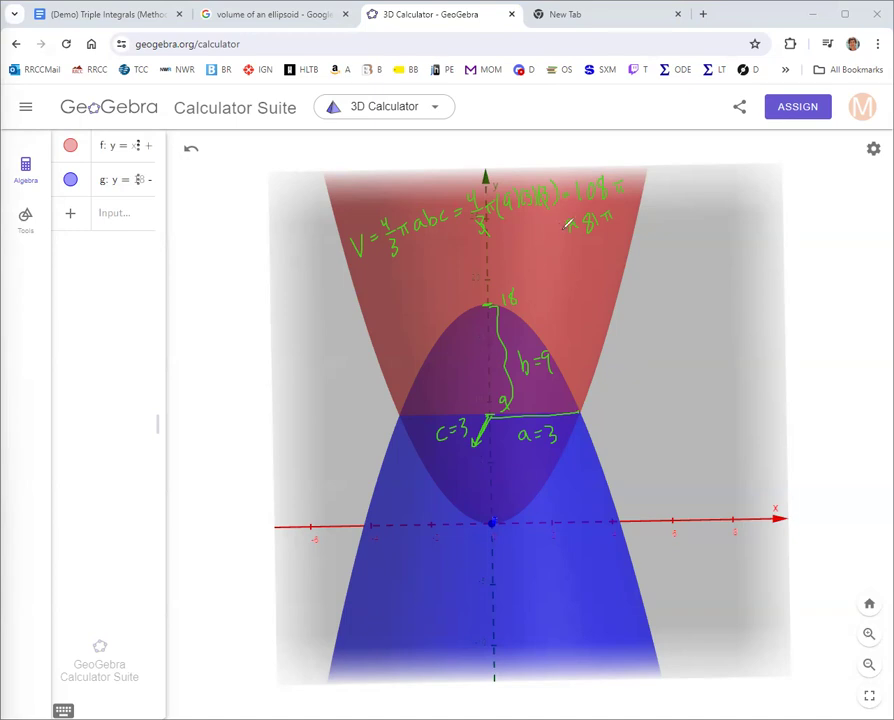
mouse_move(614, 190)
left_mouse_down()
mouse_move(636, 188)
mouse_move(654, 200)
left_mouse_up()
- Clear the ink and bring up the Triple Integrals doc at steps 5 through 8
key("Escape")
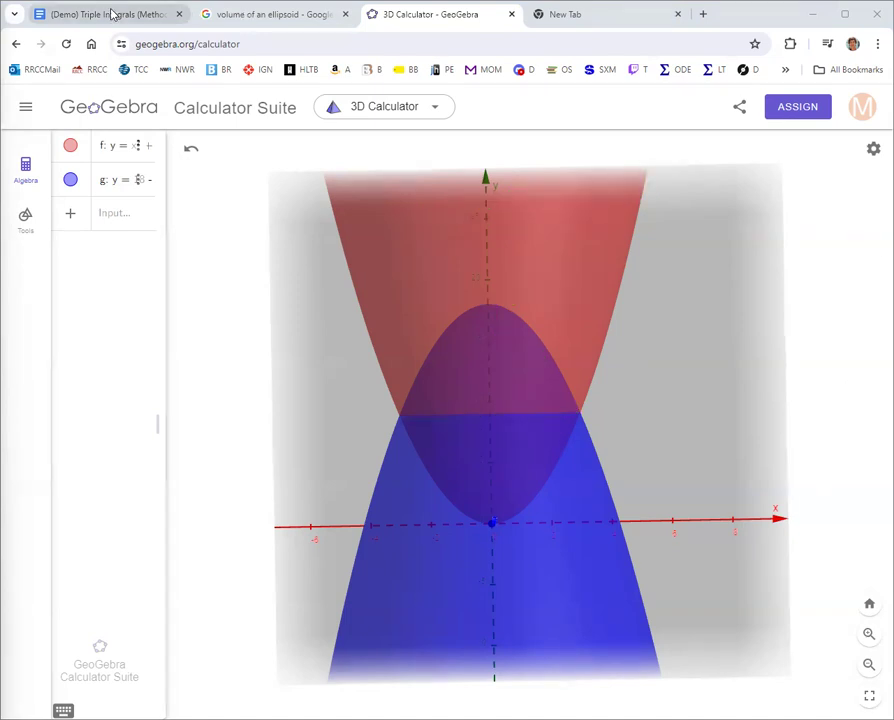
left_click(132, 14)
scroll(236, 371, "down", 8)
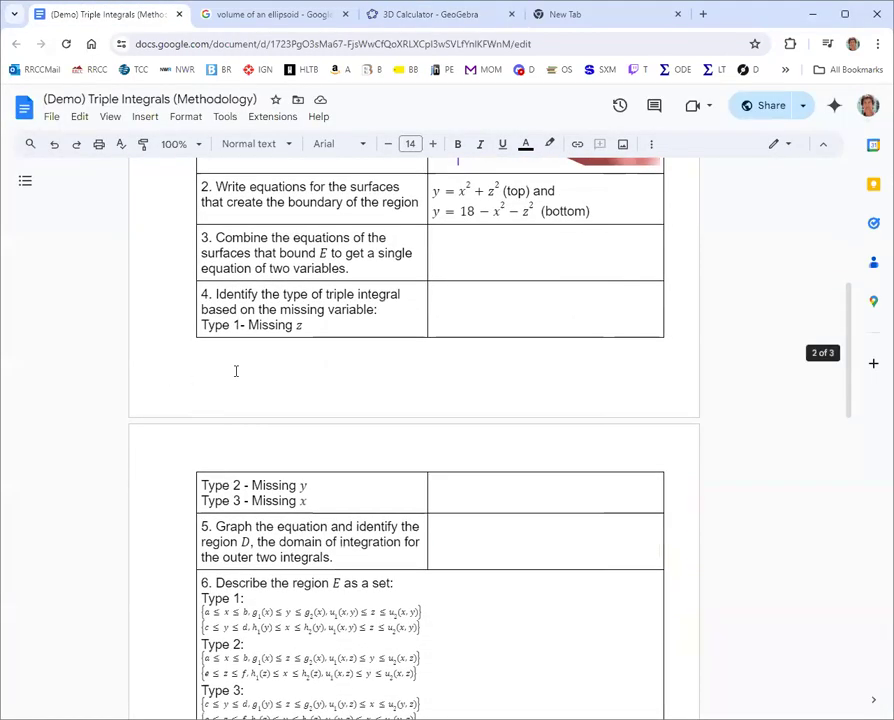
scroll(236, 370, "up", 2)
scroll(236, 371, "down", 3)
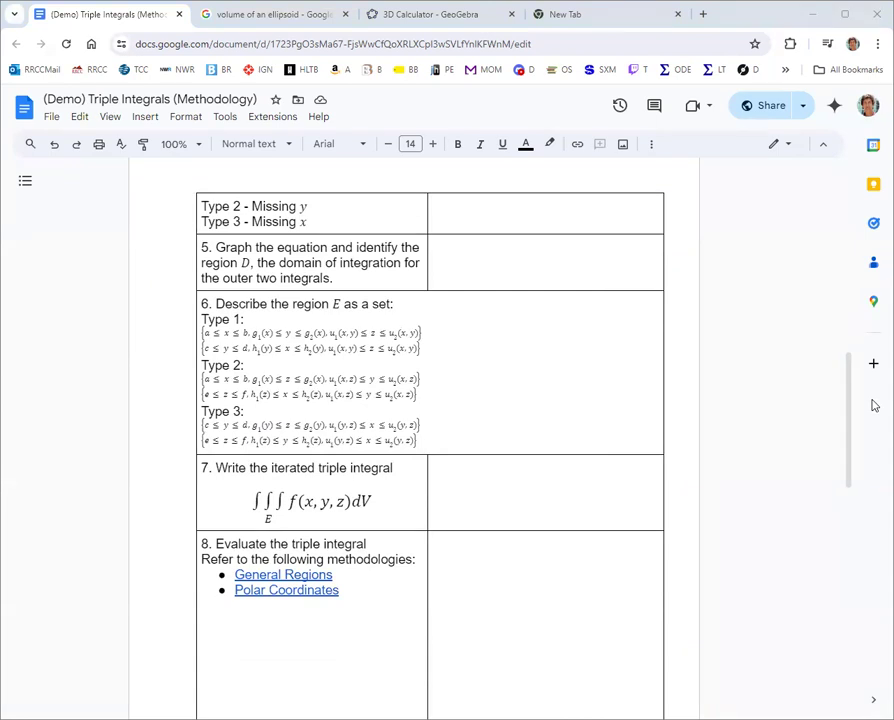
key("ctrl+z")
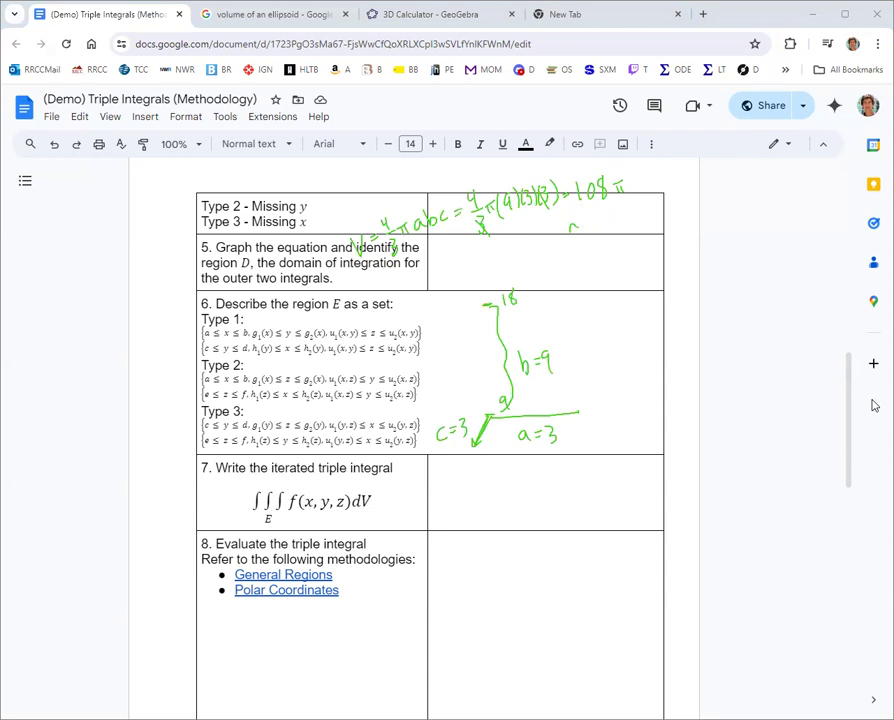
left_click_drag(574, 222, 590, 230)
key("e")
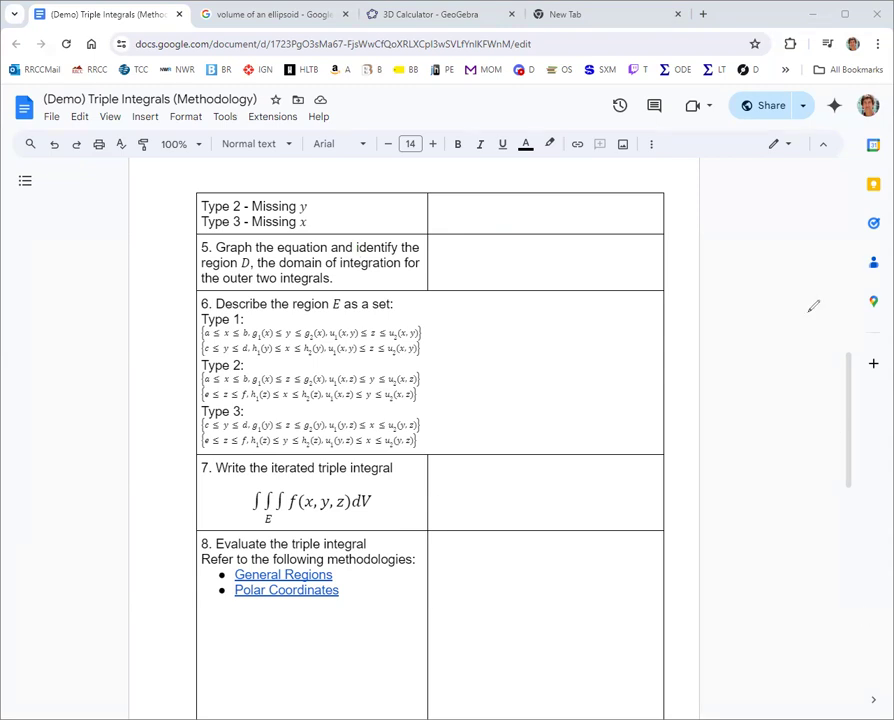
- Handwrite ∫1 dy = y beside step 6 with the check d/dy(y) = 1 ✓
scroll(664, 380, "down", 3)
scroll(664, 379, "up", 1)
scroll(662, 380, "down", 3)
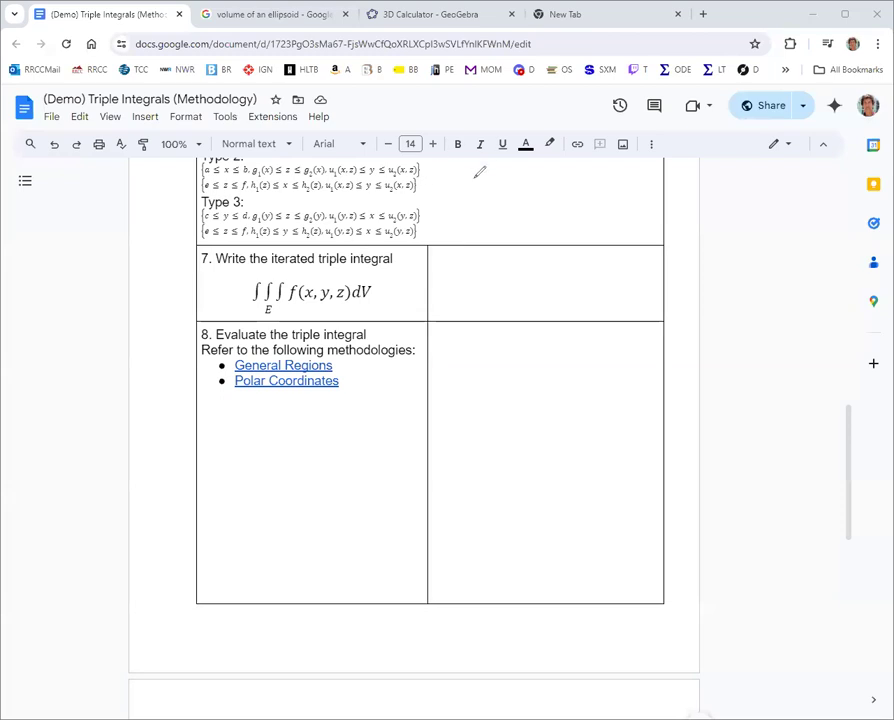
mouse_move(477, 174)
left_mouse_down()
mouse_move(464, 224)
mouse_move(497, 207)
mouse_move(502, 217)
mouse_move(535, 192)
left_mouse_up()
mouse_move(524, 199)
left_mouse_down()
mouse_move(565, 186)
mouse_move(562, 217)
left_mouse_up()
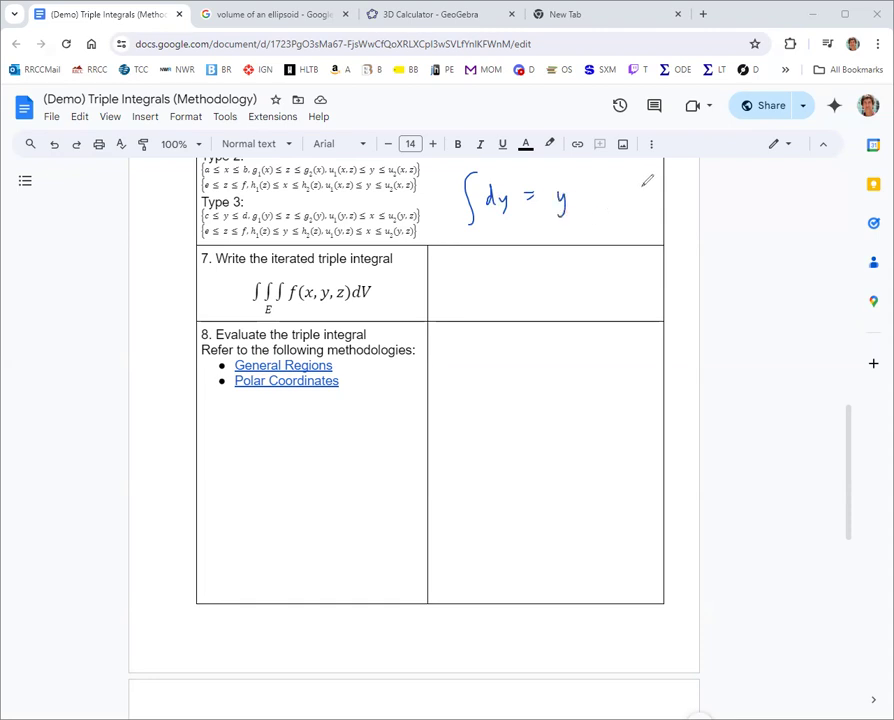
left_click_drag(628, 199, 646, 198)
mouse_move(635, 205)
left_mouse_down()
mouse_move(636, 220)
mouse_move(647, 219)
left_mouse_up()
left_click_drag(647, 207, 640, 219)
key("ctrl+z")
key("ctrl+z")
mouse_move(644, 207)
left_mouse_down()
mouse_move(650, 230)
mouse_move(658, 228)
left_mouse_up()
mouse_move(668, 192)
left_mouse_down()
mouse_move(676, 214)
mouse_move(700, 193)
left_mouse_up()
left_click_drag(690, 200, 712, 206)
left_click_drag(705, 206, 720, 205)
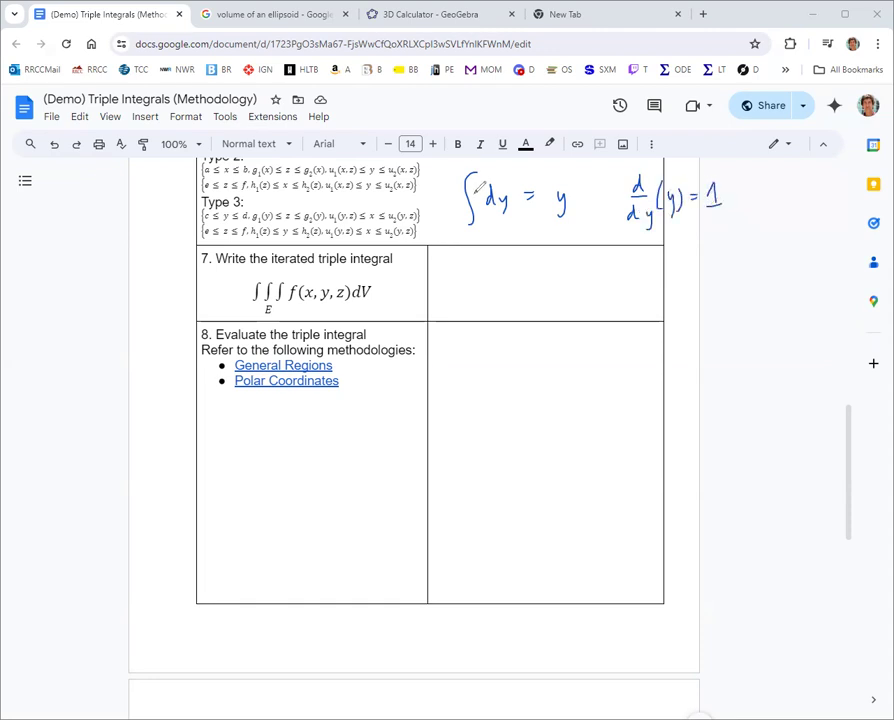
left_click_drag(476, 182, 476, 208)
left_click_drag(746, 190, 766, 184)
- Handwrite ∫(18r − 2r³) dr = 9r² − ½r⁴ beside step 7, fixing mistakes
mouse_move(456, 266)
left_mouse_down()
mouse_move(446, 308)
mouse_move(473, 283)
mouse_move(488, 290)
left_mouse_up()
mouse_move(497, 292)
left_mouse_down()
mouse_move(527, 273)
mouse_move(558, 295)
left_mouse_up()
mouse_move(561, 286)
left_mouse_down()
mouse_move(561, 295)
mouse_move(581, 283)
left_mouse_up()
left_click_drag(573, 291, 582, 290)
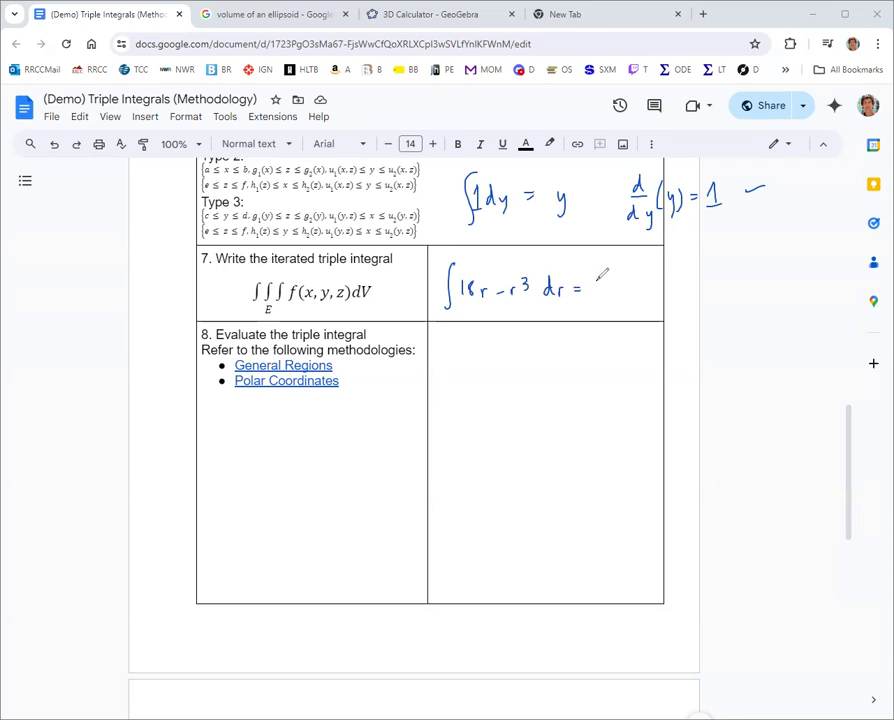
mouse_move(599, 285)
left_mouse_down()
mouse_move(643, 284)
mouse_move(630, 287)
mouse_move(661, 284)
mouse_move(649, 276)
mouse_move(661, 288)
mouse_move(653, 298)
mouse_move(683, 276)
left_mouse_up()
left_click_drag(681, 267, 681, 281)
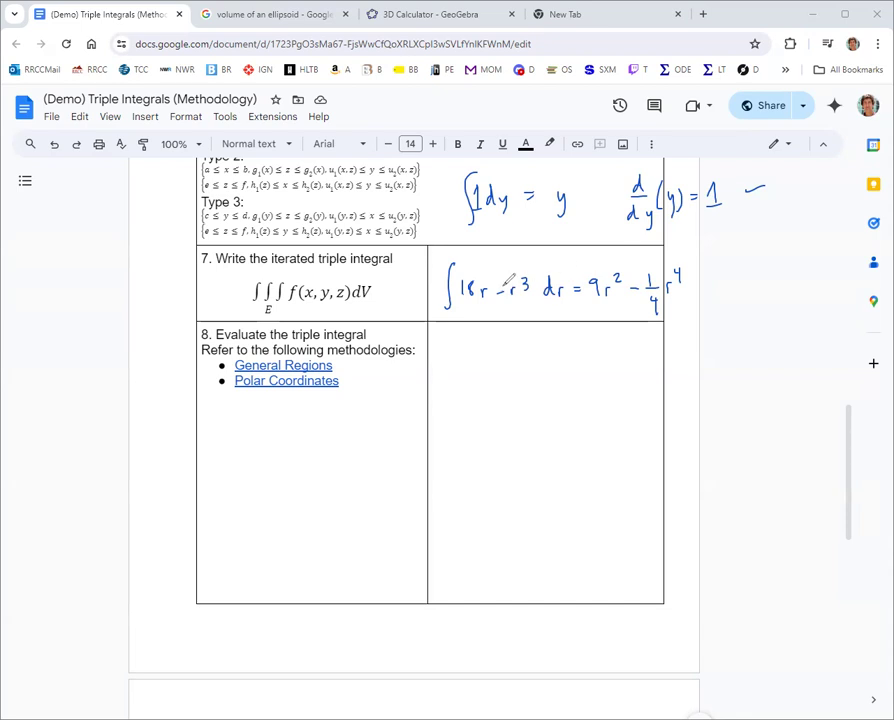
left_click_drag(503, 285, 511, 299)
mouse_move(698, 300)
left_mouse_down()
mouse_move(655, 302)
mouse_move(660, 311)
left_mouse_up()
mouse_move(526, 282)
left_mouse_down()
mouse_move(498, 294)
mouse_move(532, 288)
left_mouse_up()
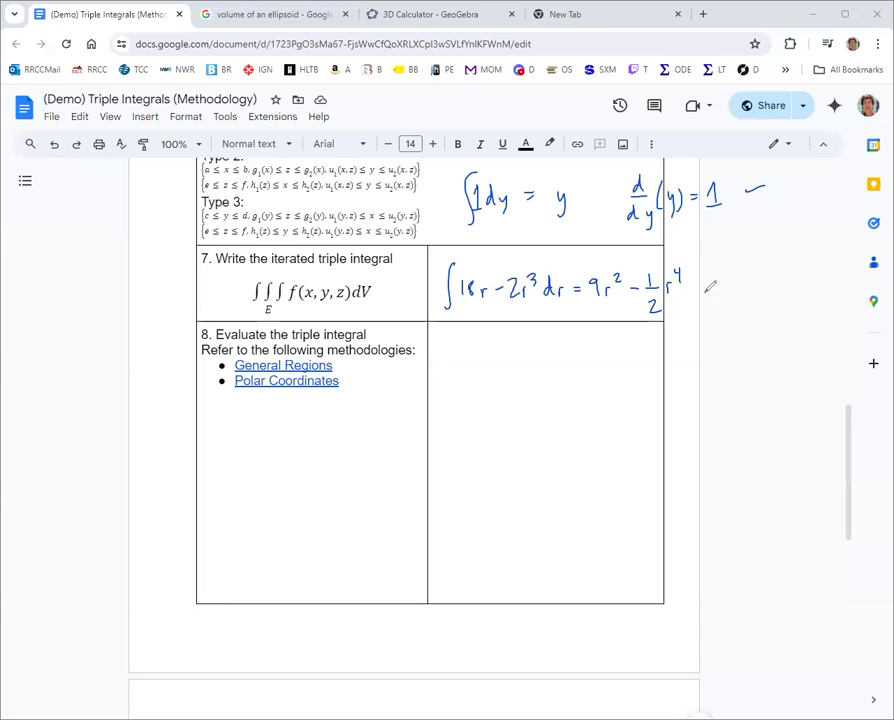
- Write d/dr(9r² − ½r⁴) = 18r − 4/2 r³ and tick the step 7 antiderivative
mouse_move(464, 352)
left_mouse_down()
mouse_move(472, 344)
mouse_move(470, 363)
left_mouse_up()
left_click_drag(474, 362, 481, 353)
mouse_move(463, 320)
left_mouse_down()
mouse_move(501, 331)
mouse_move(506, 341)
mouse_move(516, 328)
mouse_move(548, 338)
left_mouse_up()
mouse_move(543, 343)
left_mouse_down()
mouse_move(555, 342)
mouse_move(554, 355)
left_mouse_up()
mouse_move(563, 348)
left_mouse_down()
mouse_move(582, 313)
mouse_move(583, 355)
left_mouse_up()
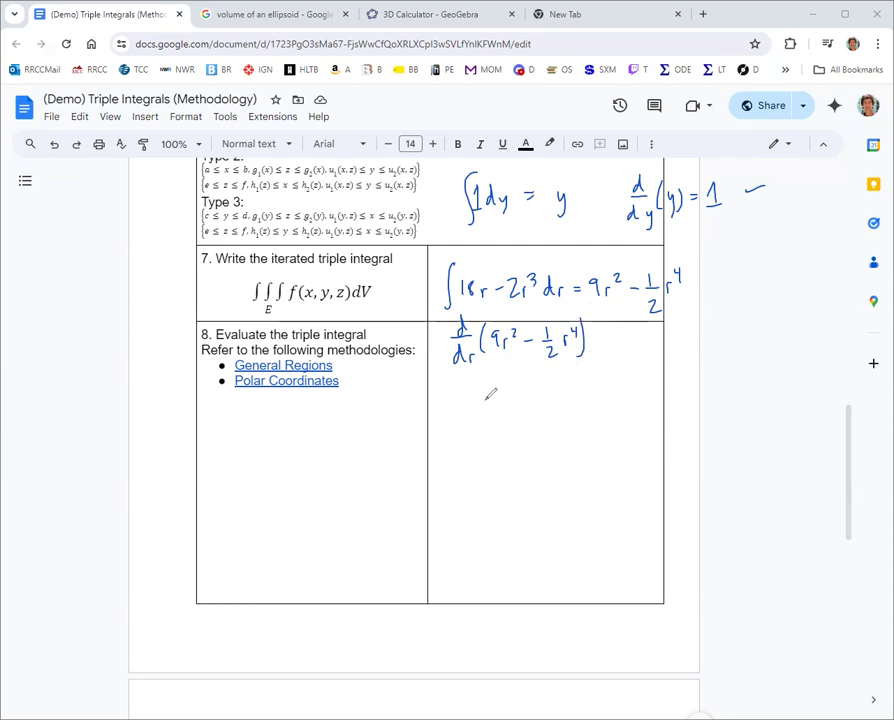
mouse_move(478, 413)
left_mouse_down()
mouse_move(478, 433)
mouse_move(490, 432)
left_mouse_up()
left_click_drag(500, 422, 556, 420)
left_click_drag(554, 409, 560, 432)
mouse_move(550, 436)
left_mouse_down()
mouse_move(559, 444)
mouse_move(572, 419)
left_mouse_up()
left_click_drag(578, 398, 580, 410)
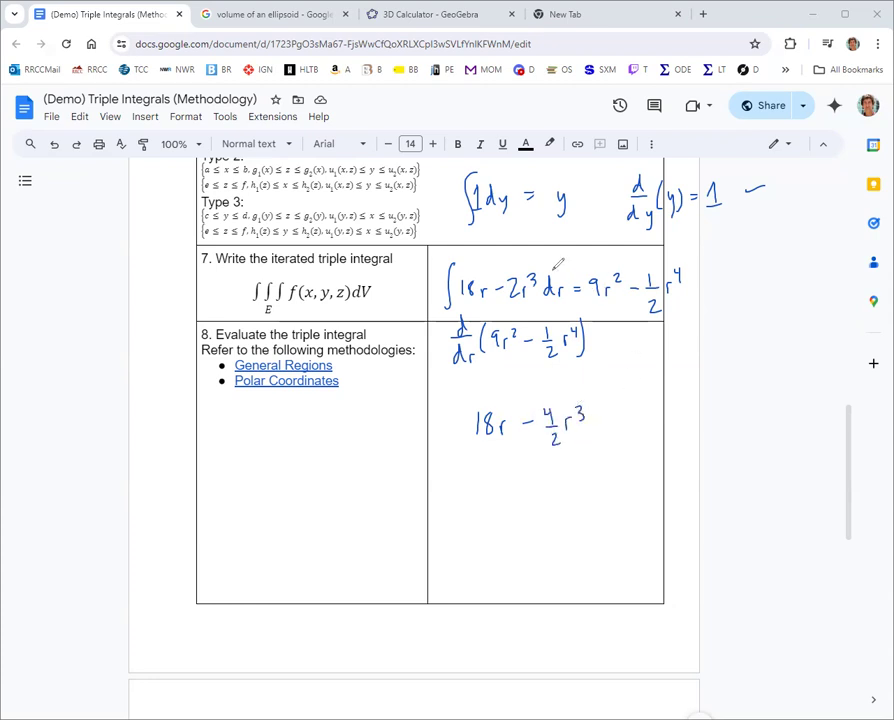
left_click_drag(551, 259, 585, 248)
- Handwrite ∫81/2 dθ = 81/2 θ in the step 8 cell
left_click_drag(484, 490, 470, 537)
left_click_drag(489, 498, 494, 512)
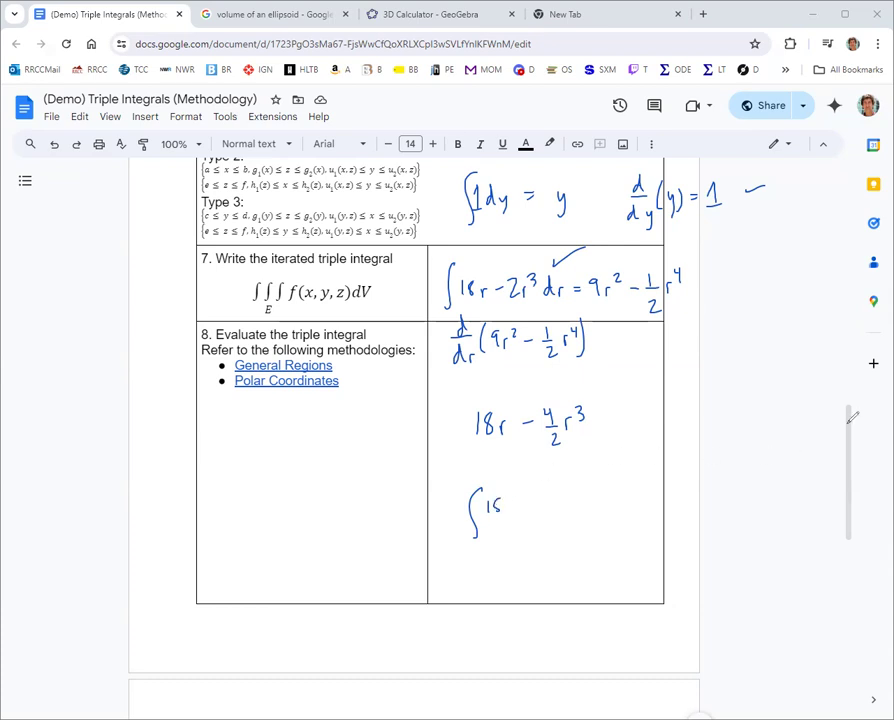
mouse_move(490, 497)
left_mouse_down()
mouse_move(487, 512)
mouse_move(498, 513)
left_mouse_up()
left_click_drag(483, 518, 502, 517)
mouse_move(490, 522)
left_mouse_down()
mouse_move(499, 532)
mouse_move(512, 506)
mouse_move(548, 505)
left_mouse_up()
left_click_drag(534, 514, 570, 504)
left_click_drag(583, 498, 585, 511)
left_click_drag(566, 517, 589, 516)
mouse_move(576, 524)
left_mouse_down()
mouse_move(586, 532)
mouse_move(596, 521)
left_mouse_up()
left_click_drag(591, 513, 601, 513)
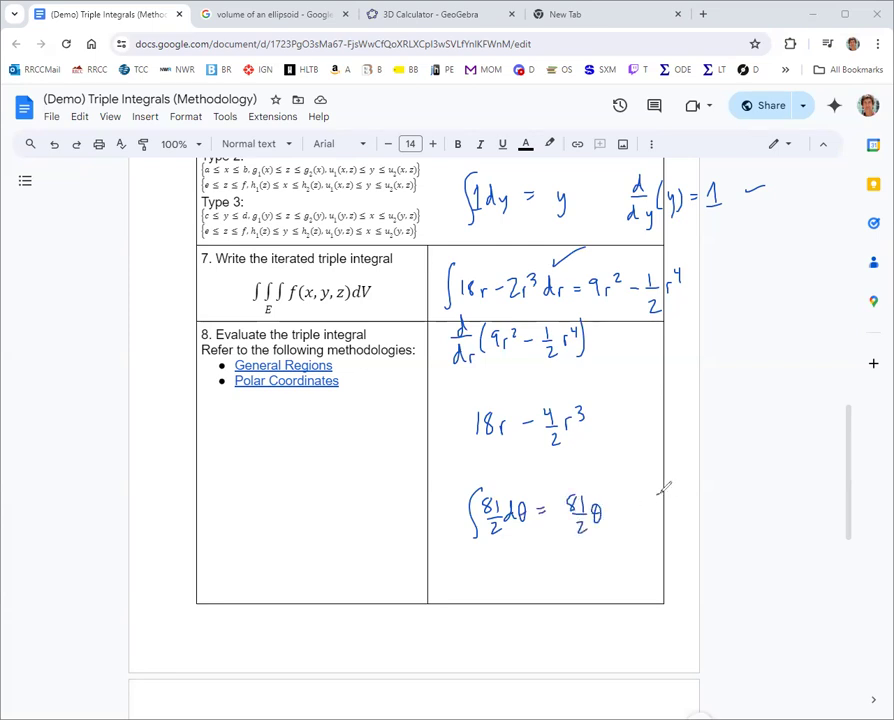
- Add the check d/dθ(81/2 θ) = 81/2 and tick it correct
mouse_move(662, 484)
left_mouse_down()
mouse_move(661, 503)
mouse_move(672, 508)
left_mouse_up()
mouse_move(657, 516)
left_mouse_down()
mouse_move(662, 528)
mouse_move(675, 528)
mouse_move(688, 506)
left_mouse_up()
left_click_drag(680, 512, 688, 512)
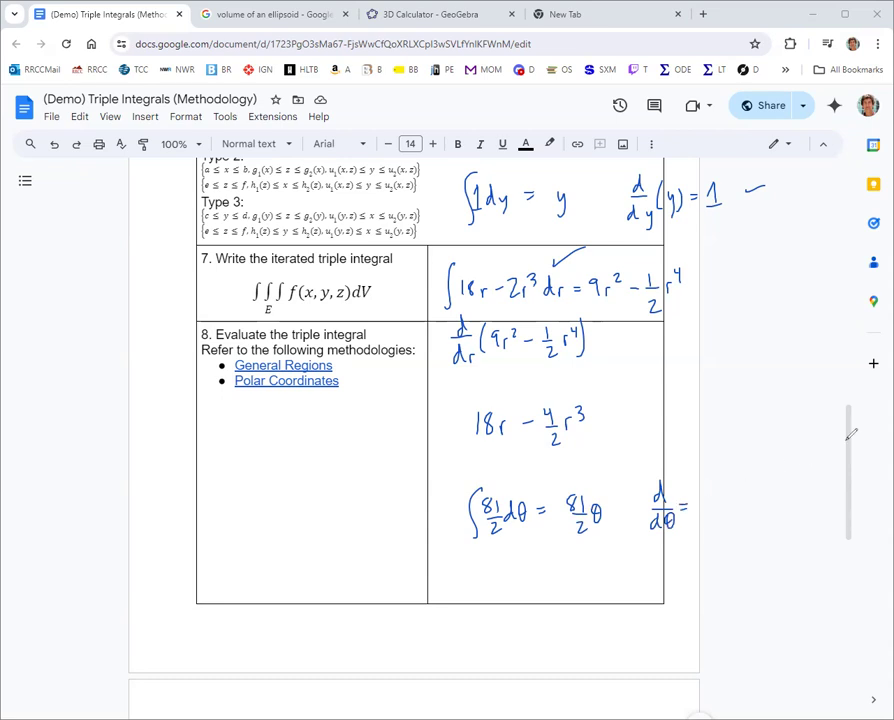
left_click_drag(680, 491, 679, 525)
left_click_drag(688, 494, 693, 511)
left_click_drag(680, 513, 700, 513)
mouse_move(686, 517)
left_mouse_down()
mouse_move(723, 523)
mouse_move(742, 502)
left_mouse_up()
left_click_drag(734, 507, 775, 511)
left_click_drag(762, 516, 773, 523)
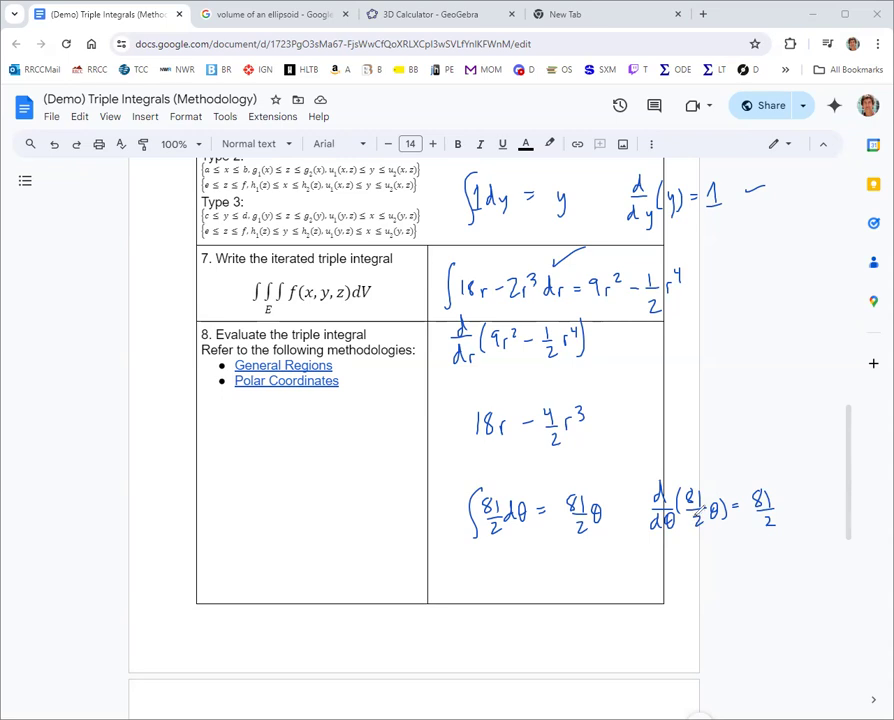
left_click_drag(735, 465, 769, 461)
- Clear the ink and copy the sympy triple-integral code in Lab_5_Multiple_Integration
key("e")
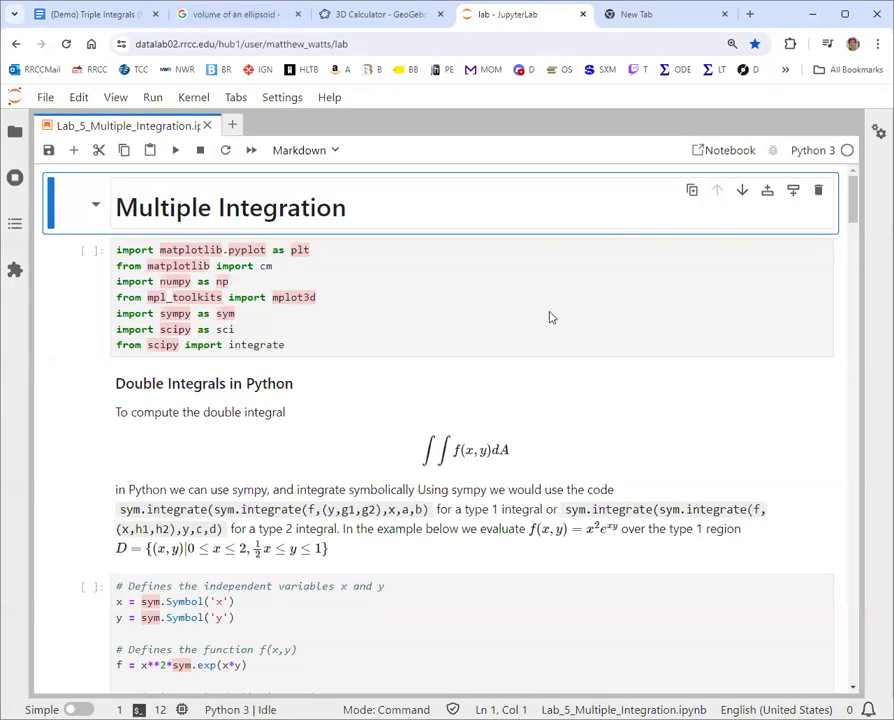
scroll(500, 312, "down", 6)
scroll(495, 305, "down", 10)
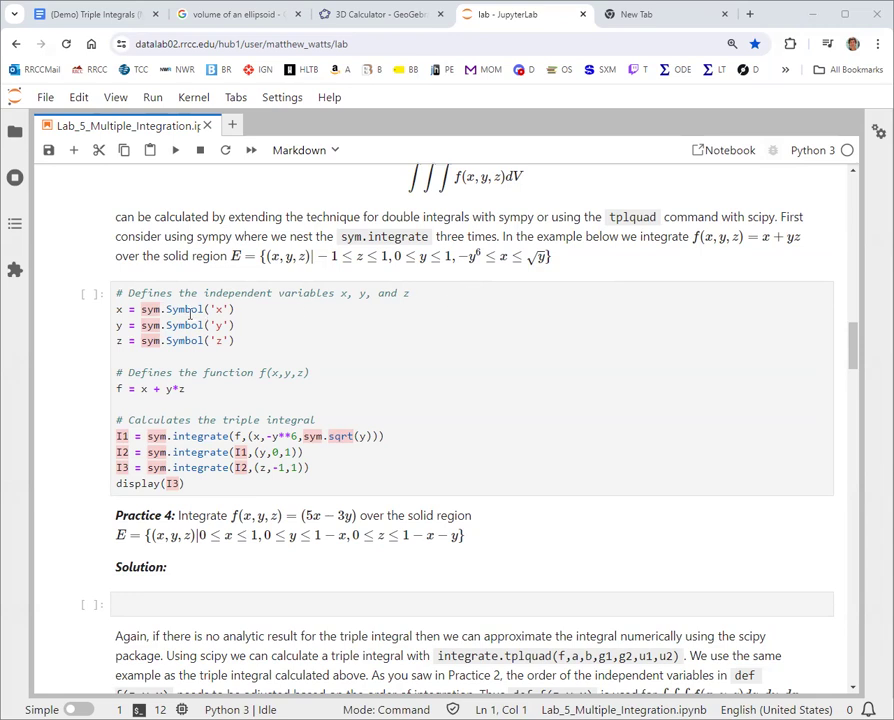
left_click(240, 486, "shift")
key("ctrl+c")
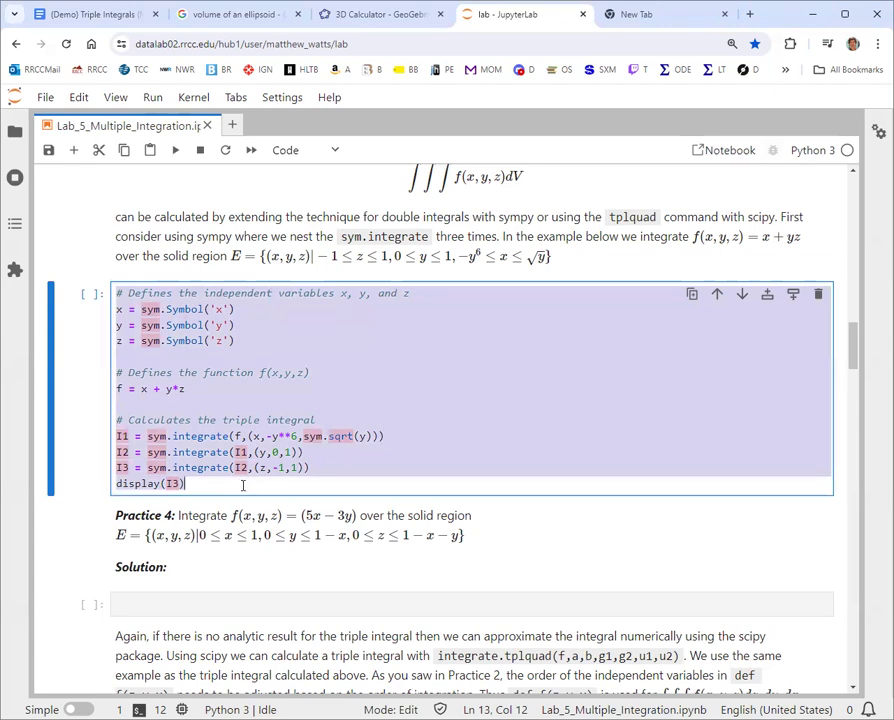
- Show the JupyterLab file browser listing Sandbox.ipynb
scroll(264, 439, "up", 1)
scroll(264, 439, "down", 1)
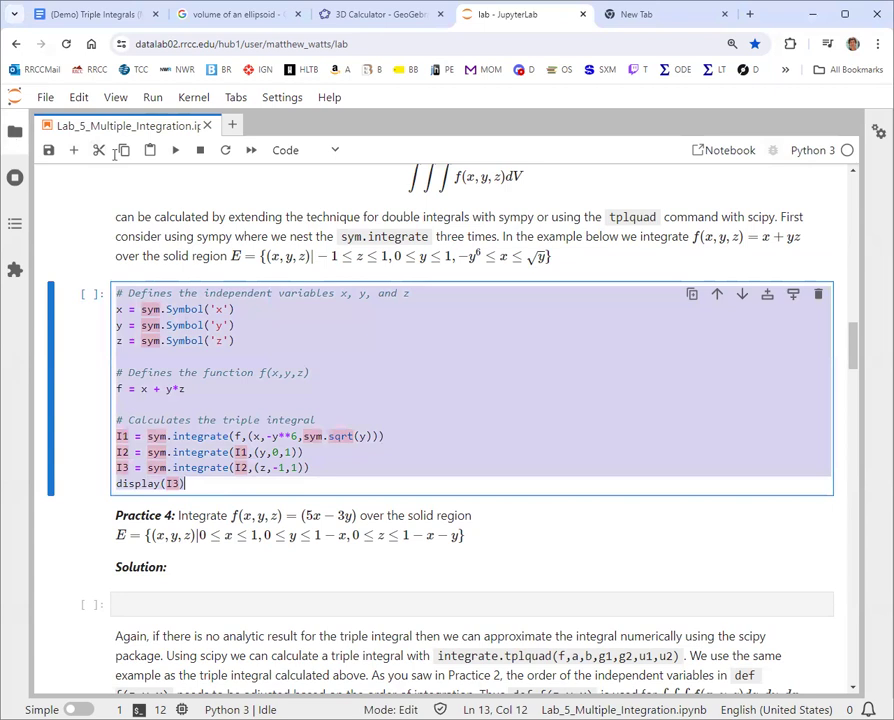
left_click(15, 132)
- Open the Sandbox notebook from the top-level folder and run its imports cell
left_click(60, 193)
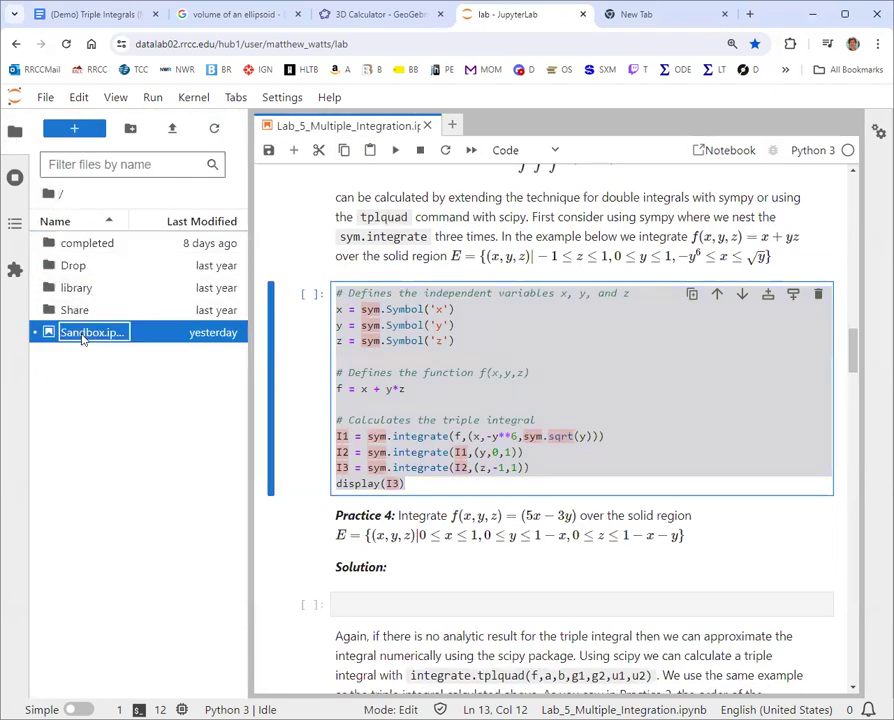
double_click(84, 332)
left_click(15, 132)
left_click(260, 221)
left_click(176, 151)
- Paste the triple-integral code over the second cell's old code and change the integrand to 1
left_click_drag(440, 476, 114, 350)
key("ctrl+v")
left_click(294, 407)
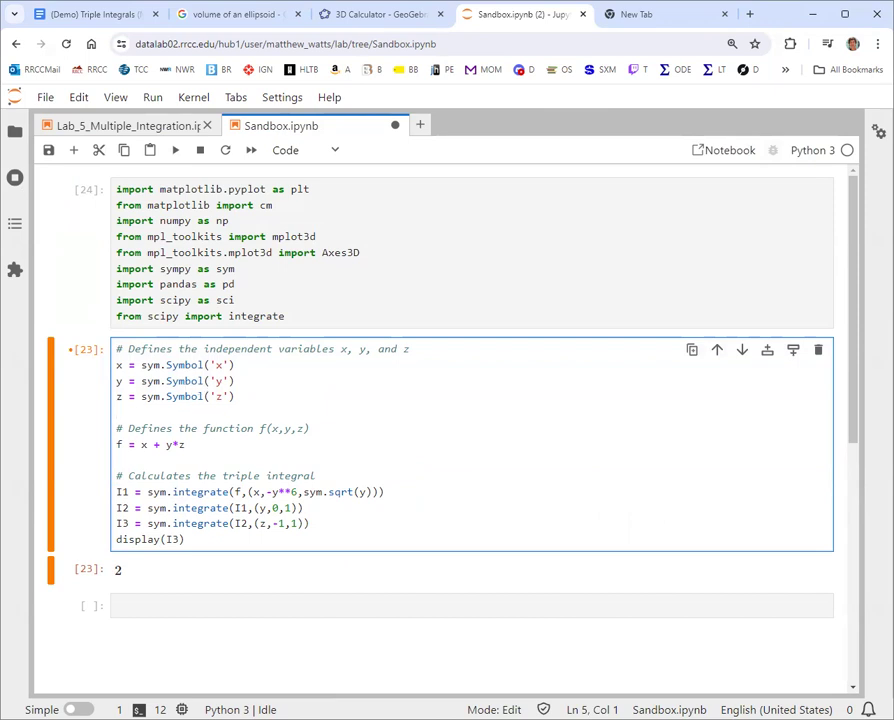
left_click(238, 398)
left_click(212, 444)
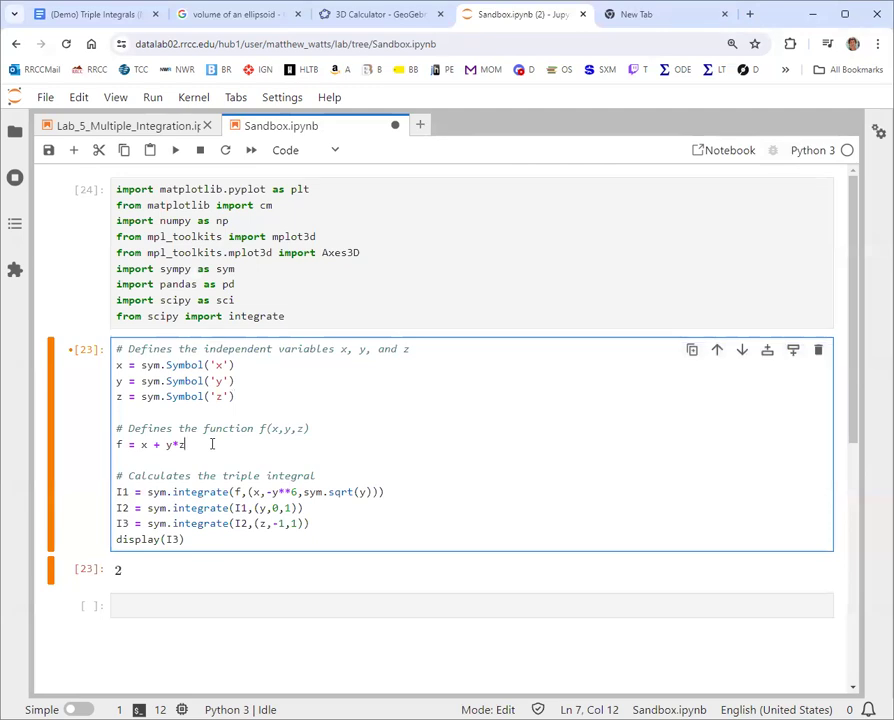
left_click(139, 444, "shift")
type("1")
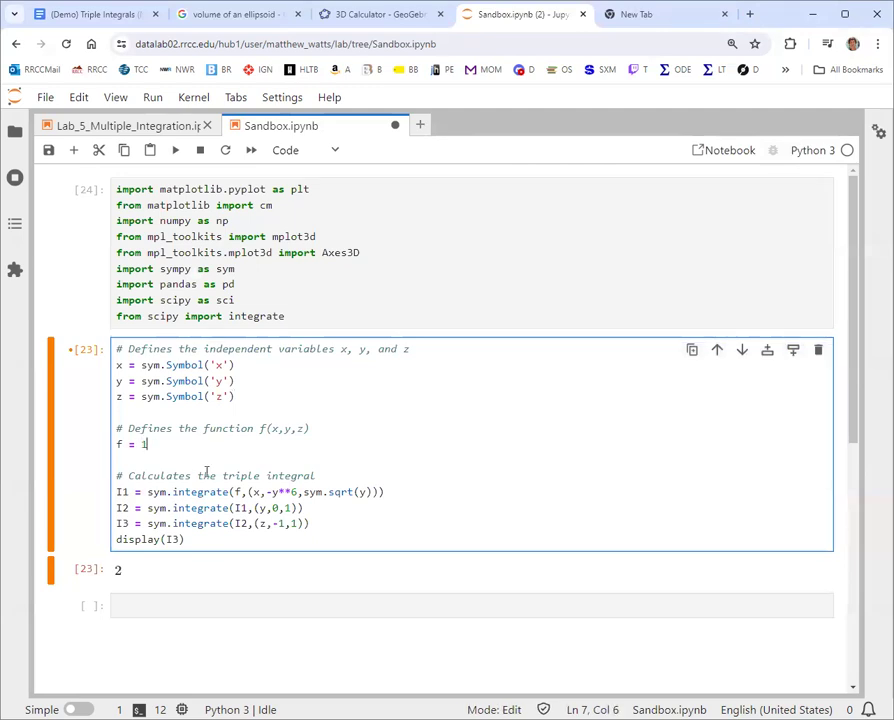
- Make I1 integrate over y from x**2+z**2 to 18-x**2-z**2
left_click_drag(116, 492, 404, 492)
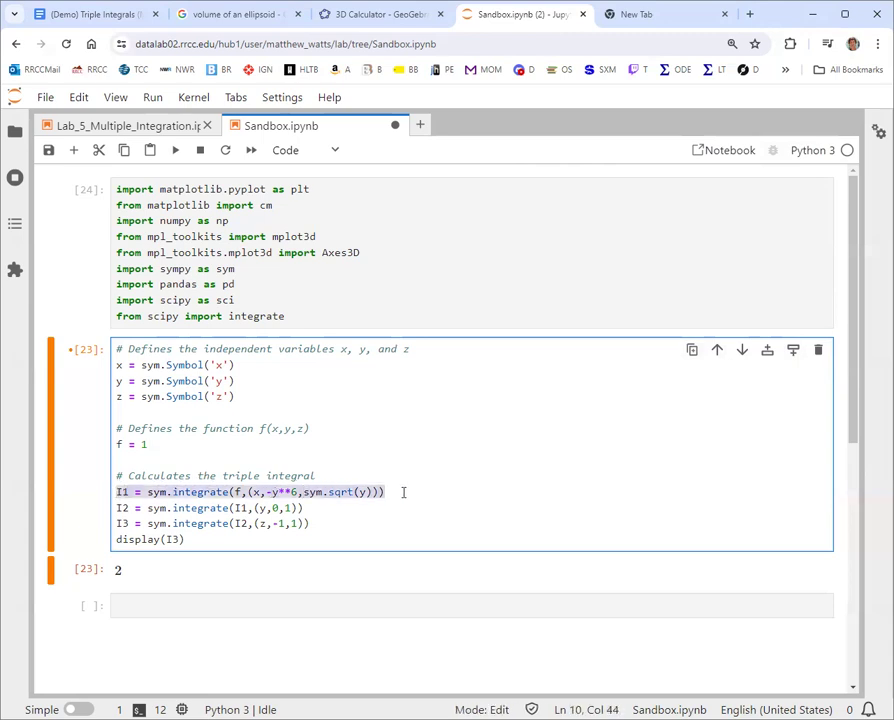
left_click(233, 492)
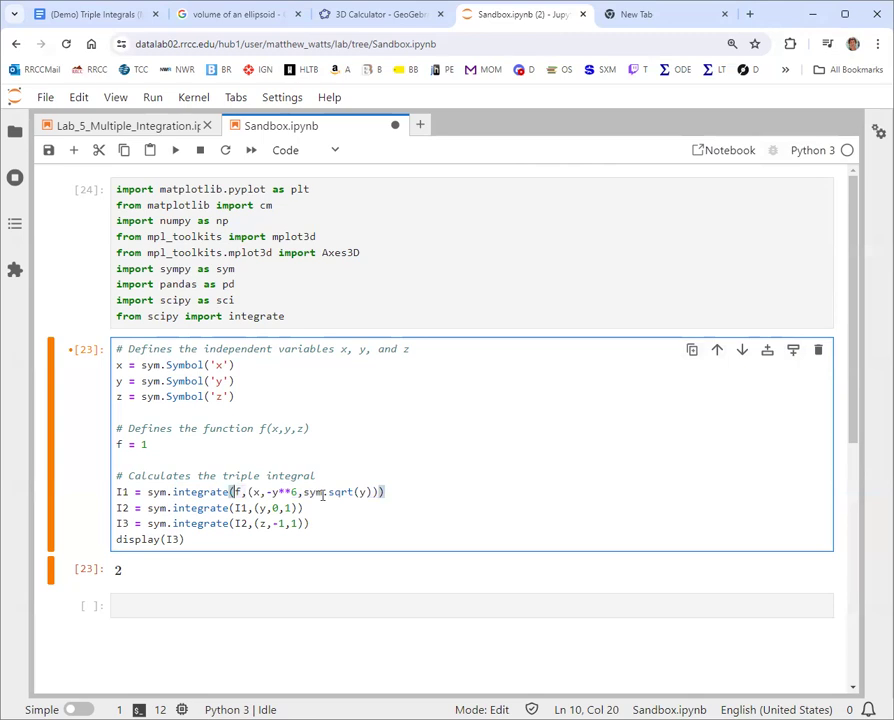
key("Right")
key("Right")
key("Right")
key("Delete")
type("y")
key("Right")
key("Right")
key("BackSpace")
key("Delete")
key("Delete")
key("Delete")
key("Delete")
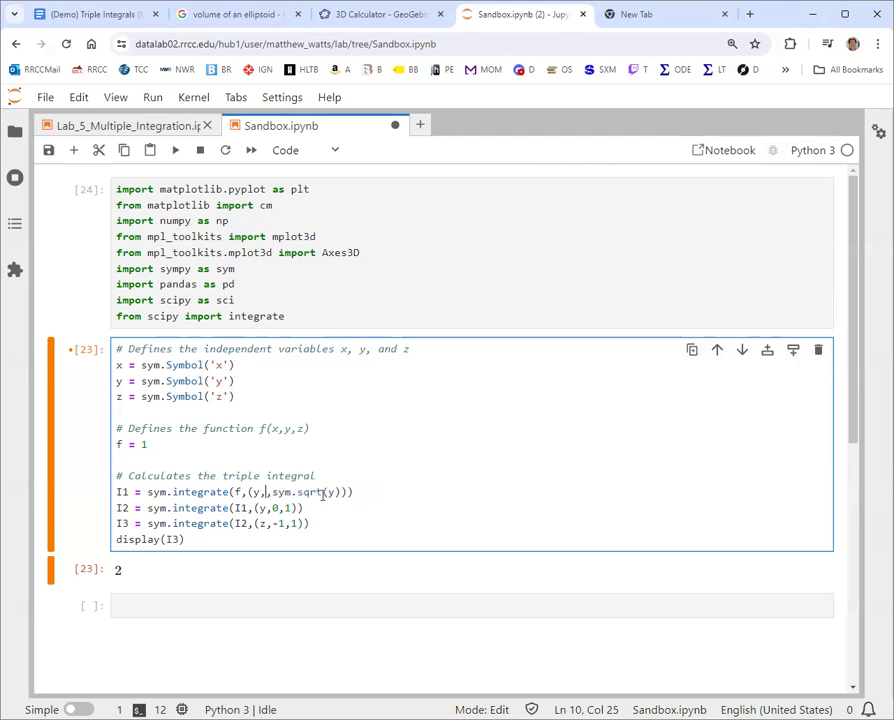
type("x**2")
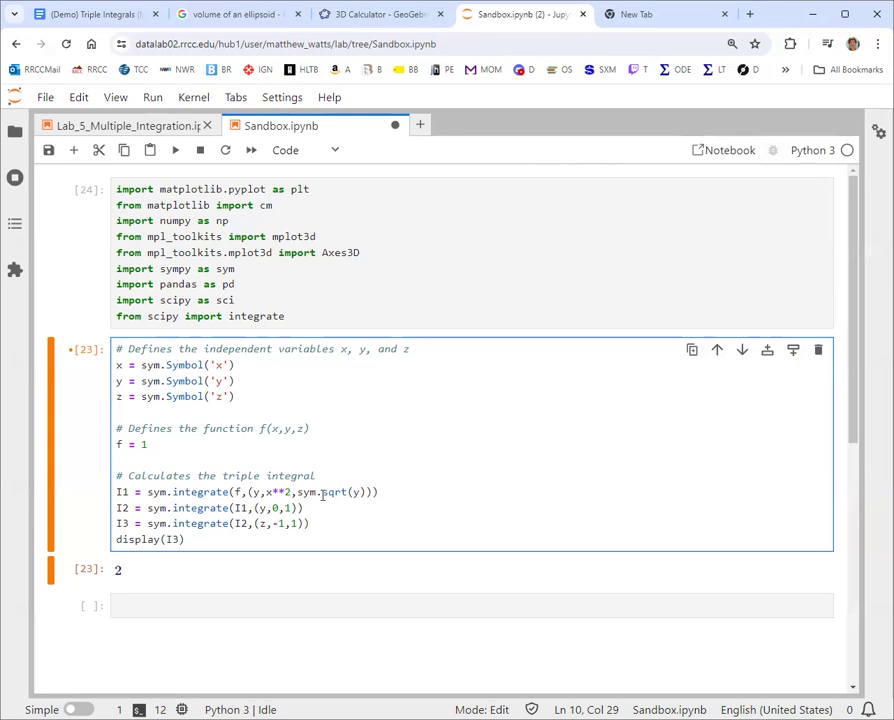
type("+z")
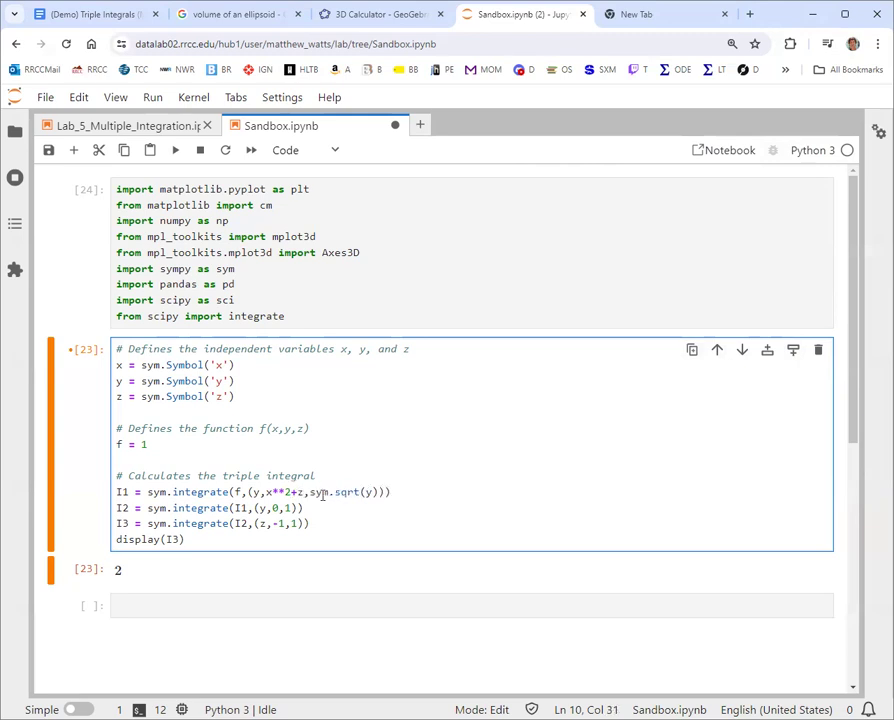
type("**2")
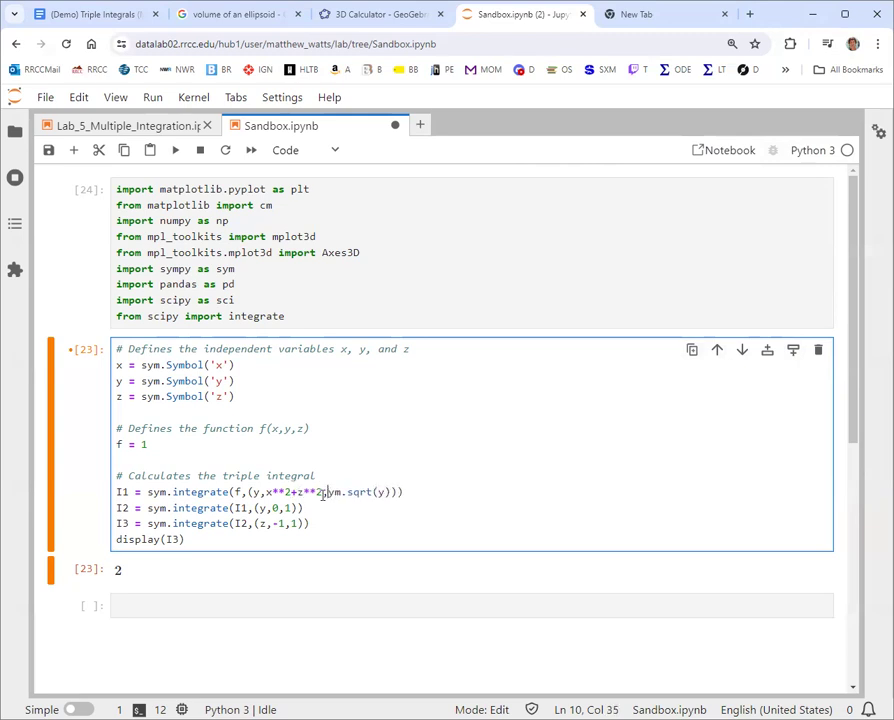
key("Delete")
key("Delete")
key("Delete")
key("Delete")
key("Delete")
key("Delete")
key("Delete")
key("Delete")
key("Delete")
key("Delete")
key("Delete")
type("18-x**2-z**2")
- Make I2 integrate over z with limits ±sym.sqrt(9-x**2)
key("Right")
key("Right")
key("Right")
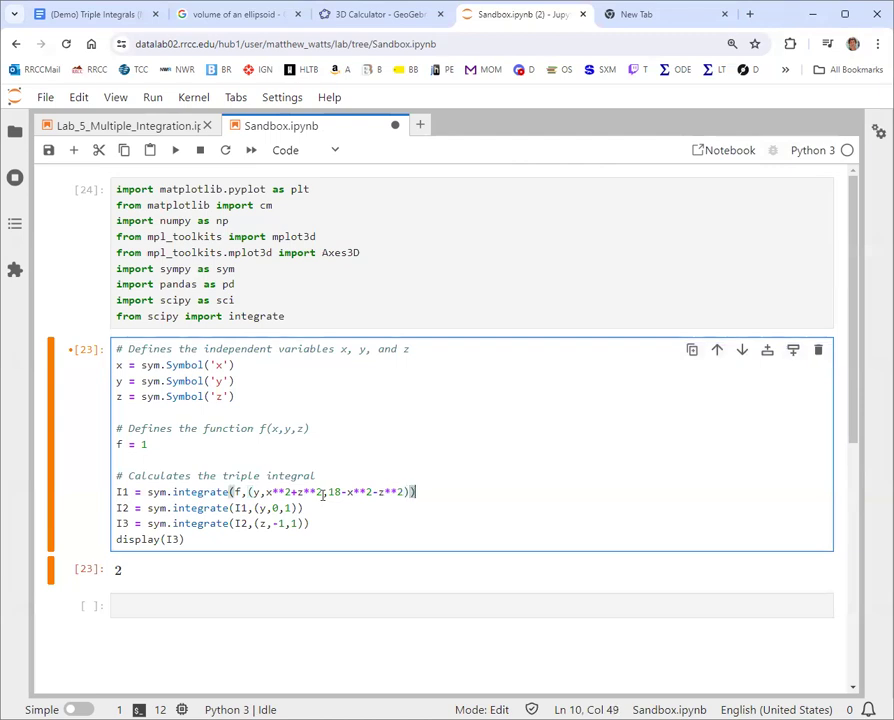
key("Right")
key("Right")
key("Right")
key("Right")
key("Right")
key("Right")
key("Right")
key("Right")
key("Right")
key("Right")
key("Right")
key("Right")
key("Right")
key("Right")
key("Right")
key("Right")
key("Right")
key("Right")
key("Right")
key("Right")
key("Delete")
type("z")
key("Right")
key("Delete")
type("-sym.sqrt")
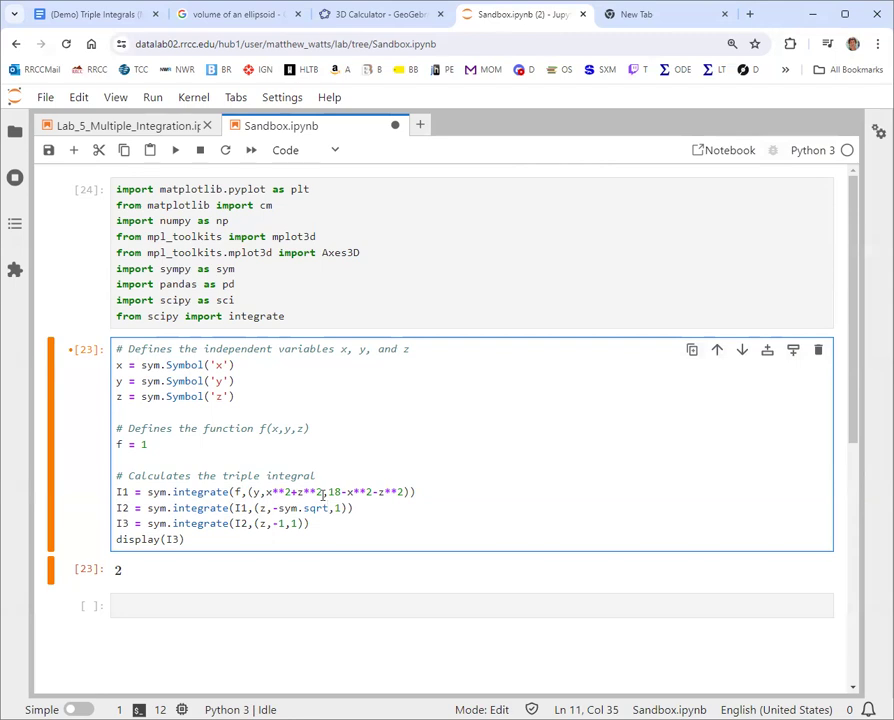
type("(9-x**2)")
key("Right")
key("Delete")
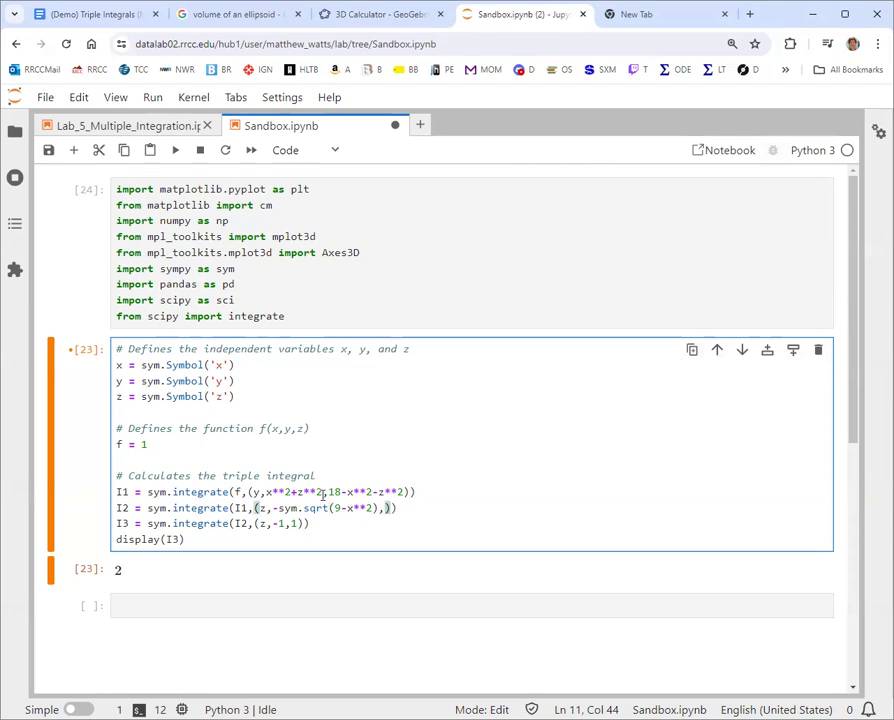
type("sym.sqrt(9-x**2")
- Make I3 integrate over x from -3 to 3 and run the cell, which raises a SyntaxError
key("Right")
key("Right")
key("Right")
key("Right")
key("Right")
key("Right")
key("Right")
key("Right")
key("Right")
key("Right")
key("Right")
key("Right")
key("Right")
key("Right")
key("Right")
key("Right")
key("Right")
key("Right")
key("Right")
key("Right")
key("Right")
key("Right")
key("Right")
key("Right")
key("Delete")
type("x")
key("Right")
key("Right")
key("Delete")
type("3")
key("Right")
key("Delete")
type("3")
left_click(176, 150)
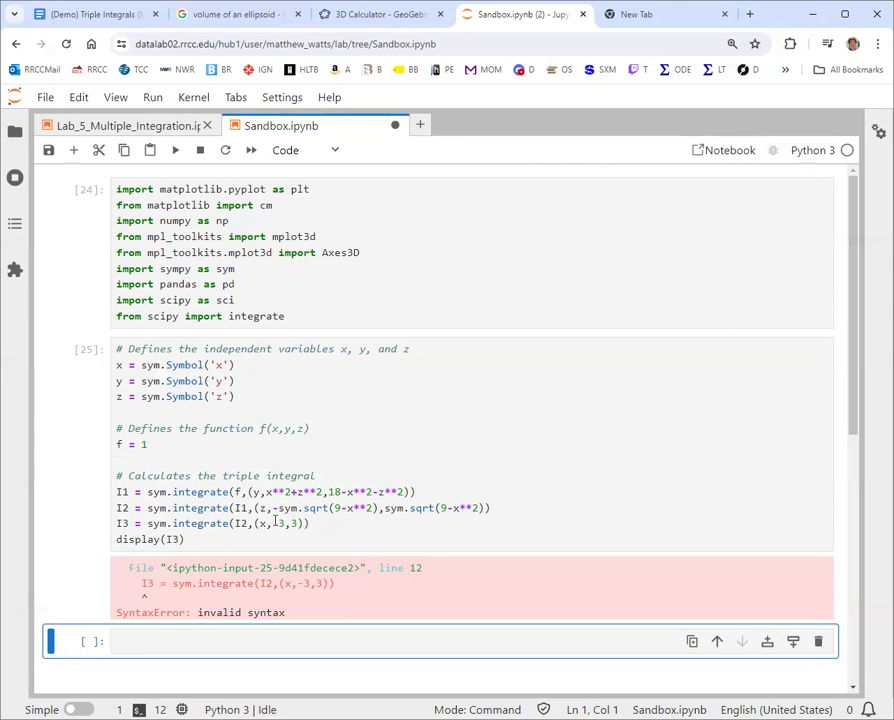
- Append the missing ')' to the I2 line and rerun the cell, getting -81π/2
left_click(491, 508)
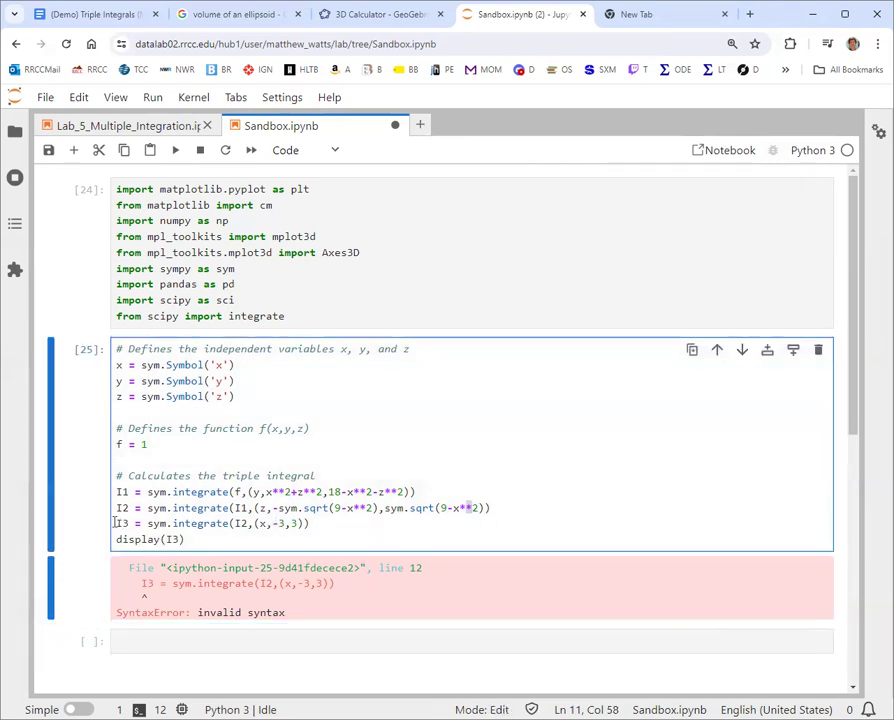
left_click_drag(117, 523, 308, 528)
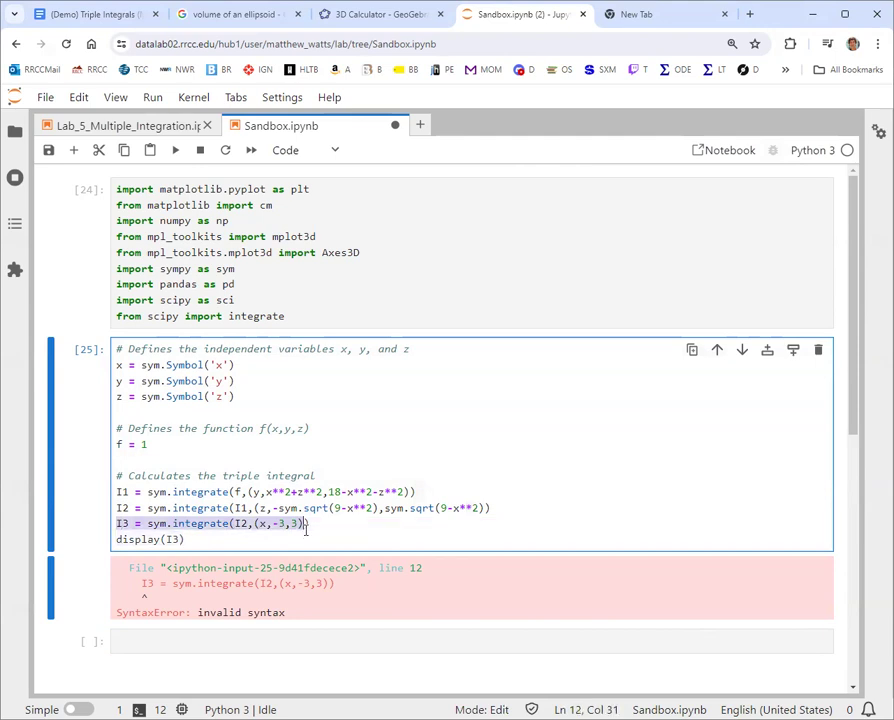
left_click(513, 514)
key("Left")
key("Left")
key("Left")
key("Left")
key("Left")
key("Left")
key("Left")
key("Left")
key("Left")
key("Left")
key("Left")
key("Left")
key("Left")
key("Left")
key("Left")
key("Left")
key("Left")
key("Left")
key("Left")
key("Left")
key("Left")
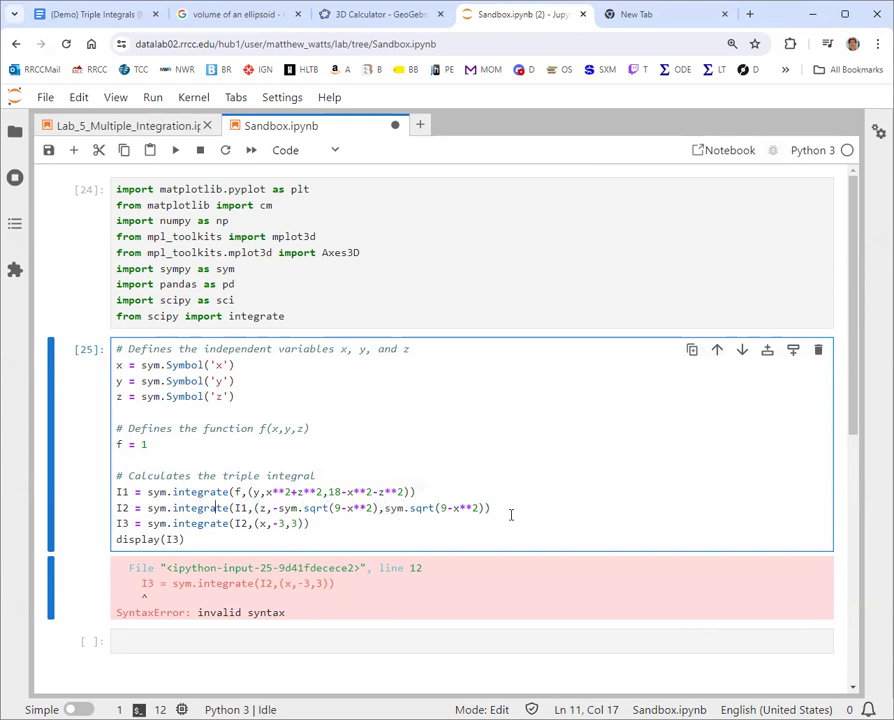
key("Right")
key("Right")
key("Right")
key("Right")
key("Right")
key("Right")
key("Right")
key("Right")
key("Right")
key("Right")
key("Right")
key("Right")
key("Right")
key("Right")
key("Right")
key("Right")
key("Right")
key("Right")
key("Right")
key("Right")
key("Right")
key("Right")
key("Right")
key("End")
type(")")
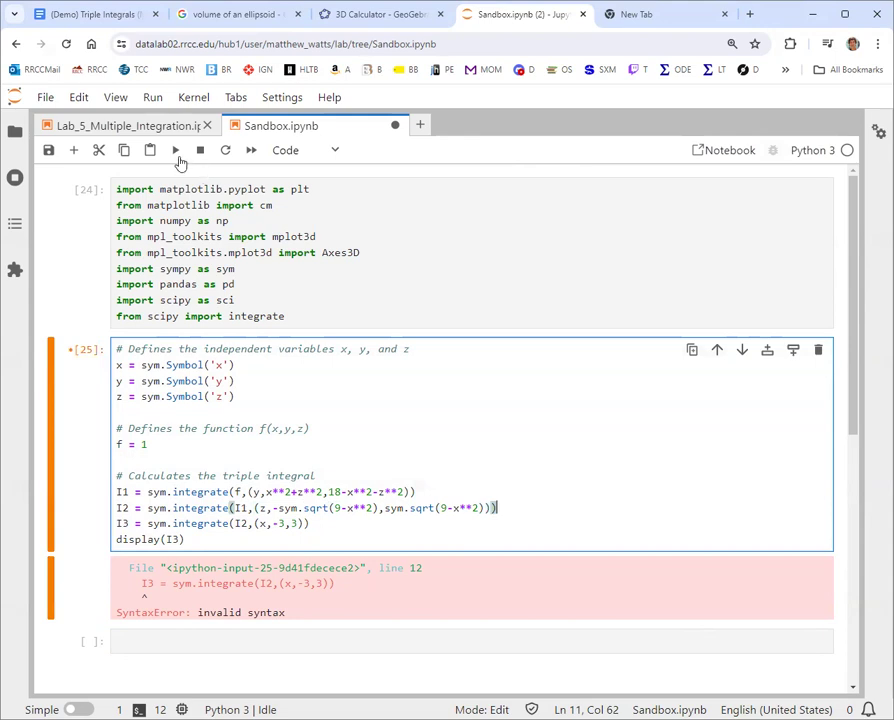
left_click(175, 150)
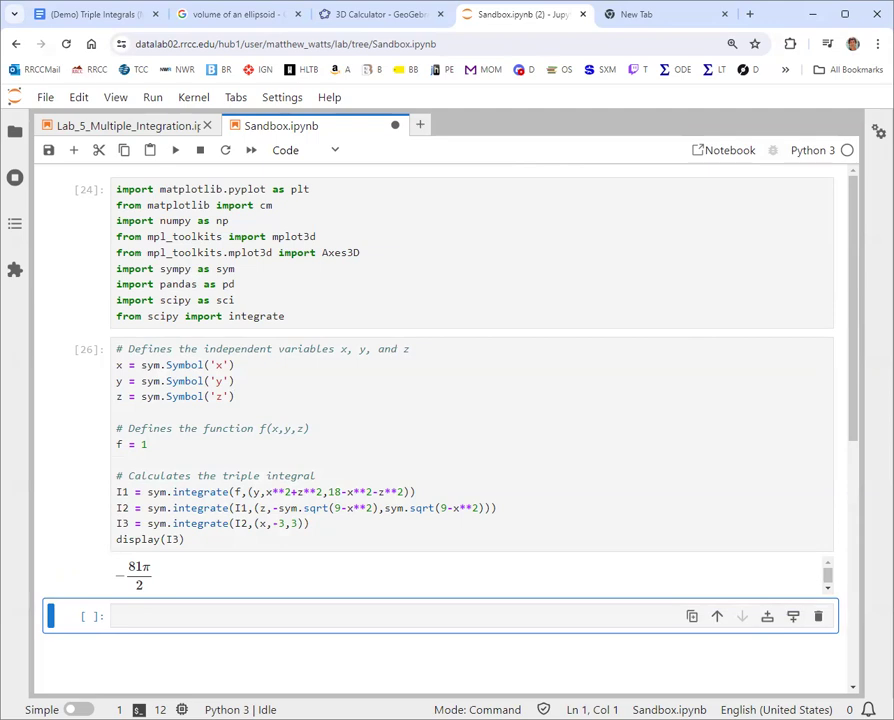
- Save Sandbox.ipynb and return to editing the triple-integral cell
key("ctrl+s")
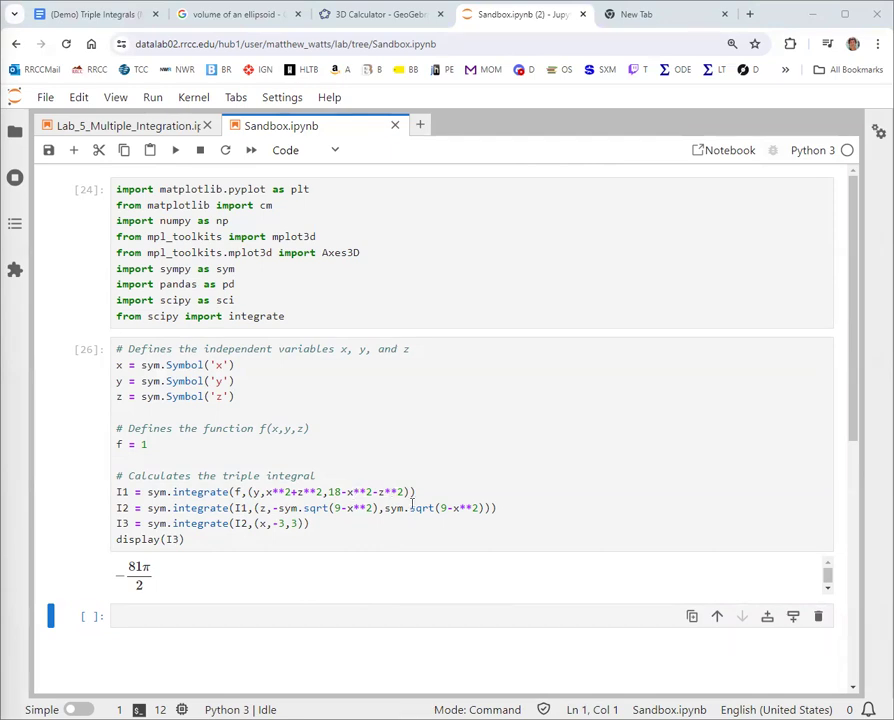
left_click(401, 508)
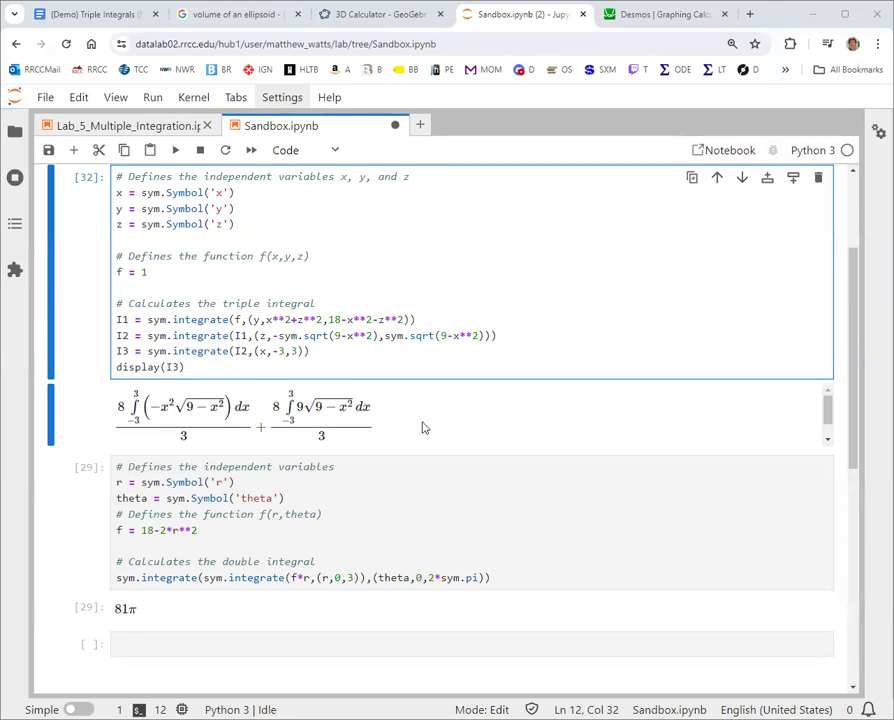
- Comment out the I2 and I3 lines, change display(I3) to display(I1), and run the cell
left_click(116, 336)
type("#")
key("Down")
key("Home")
type("#")
key("Down")
key("Right")
key("Right")
key("Right")
key("Right")
key("Right")
key("Right")
key("Right")
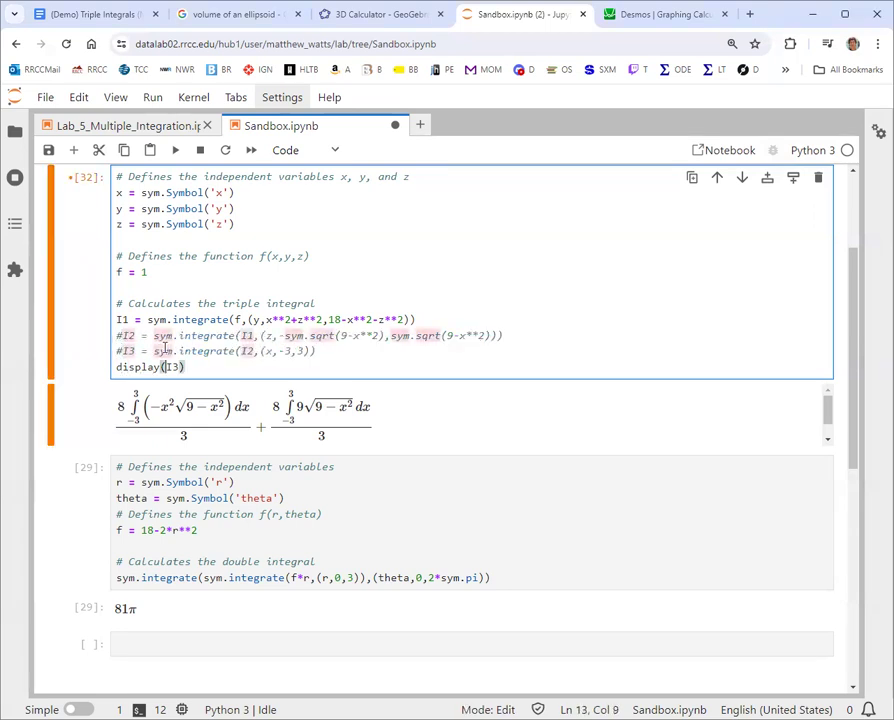
key("Delete")
type("!")
key("BackSpace")
type("1")
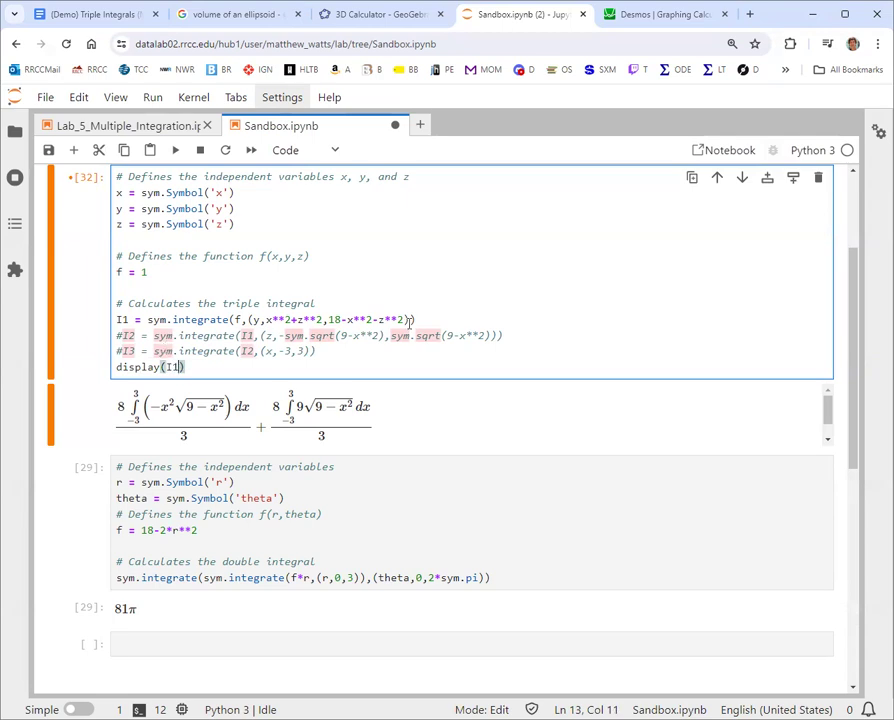
left_click(175, 150)
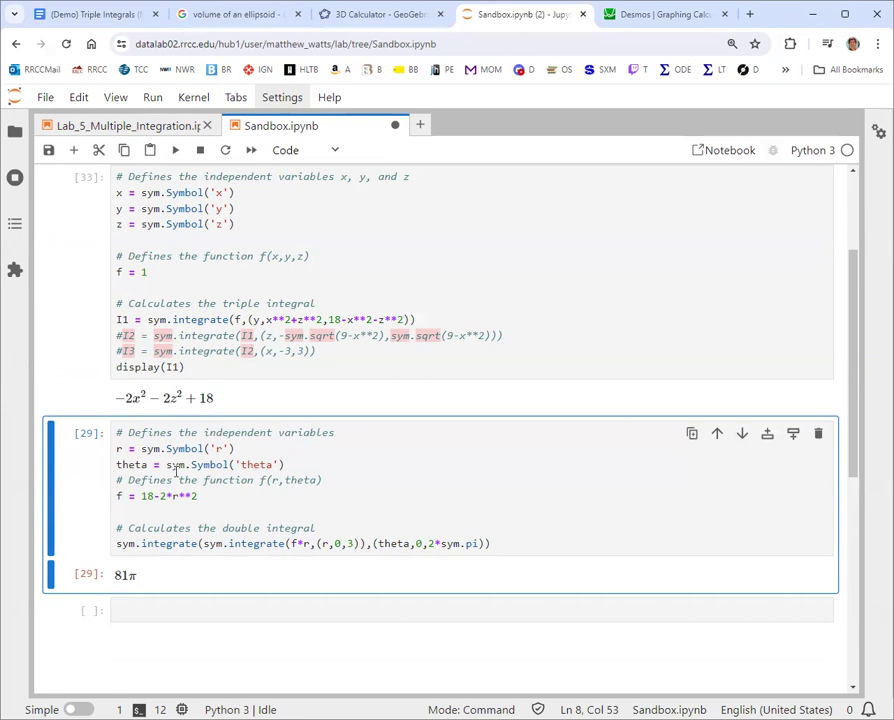
- Save the notebook and rerun the polar double-integral cell
left_click(211, 502)
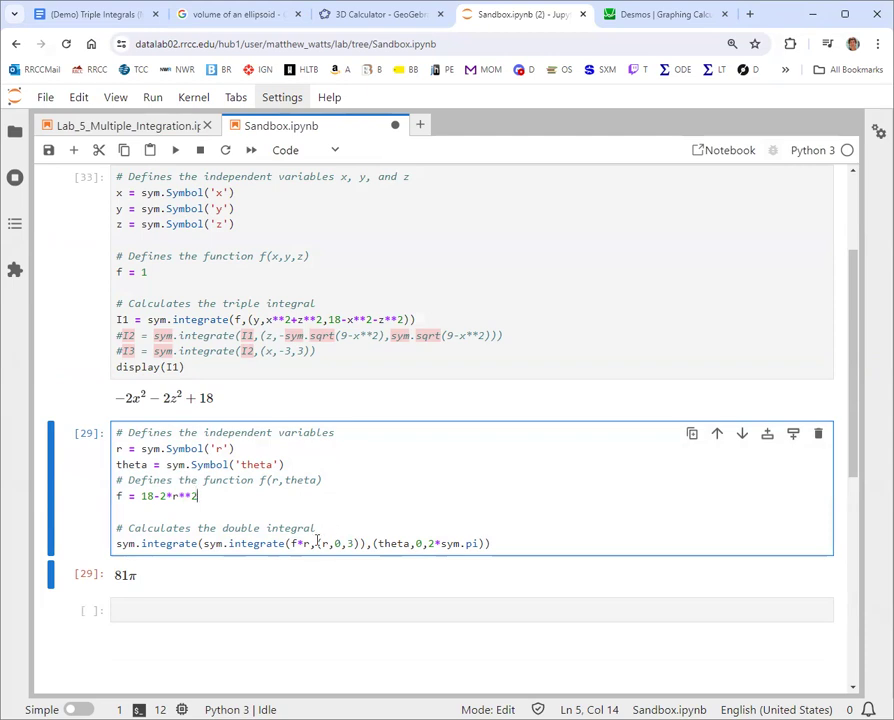
left_click_drag(291, 544, 310, 543)
key("ctrl+s")
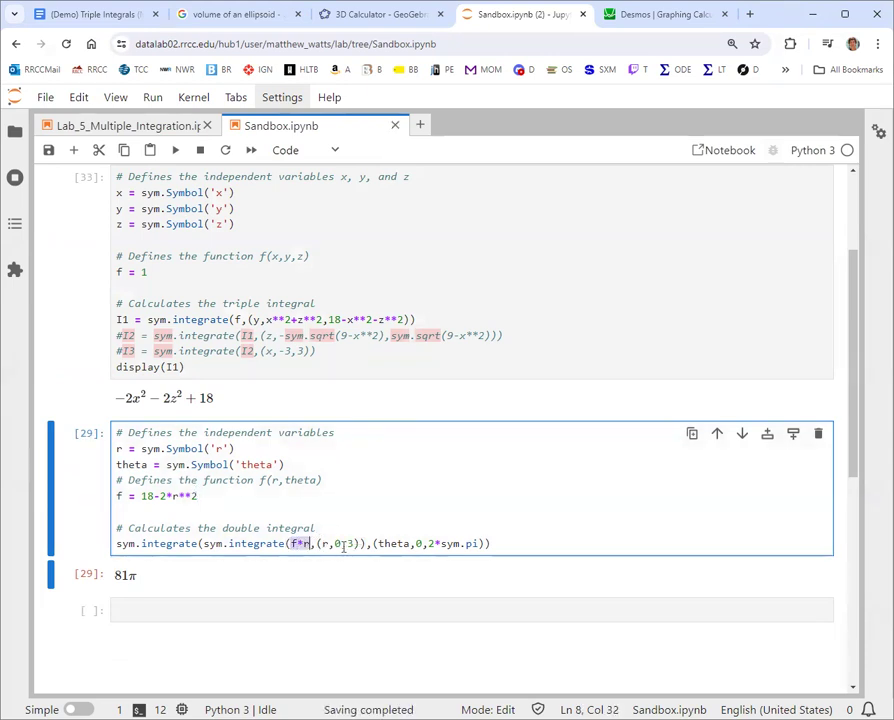
left_click(466, 544)
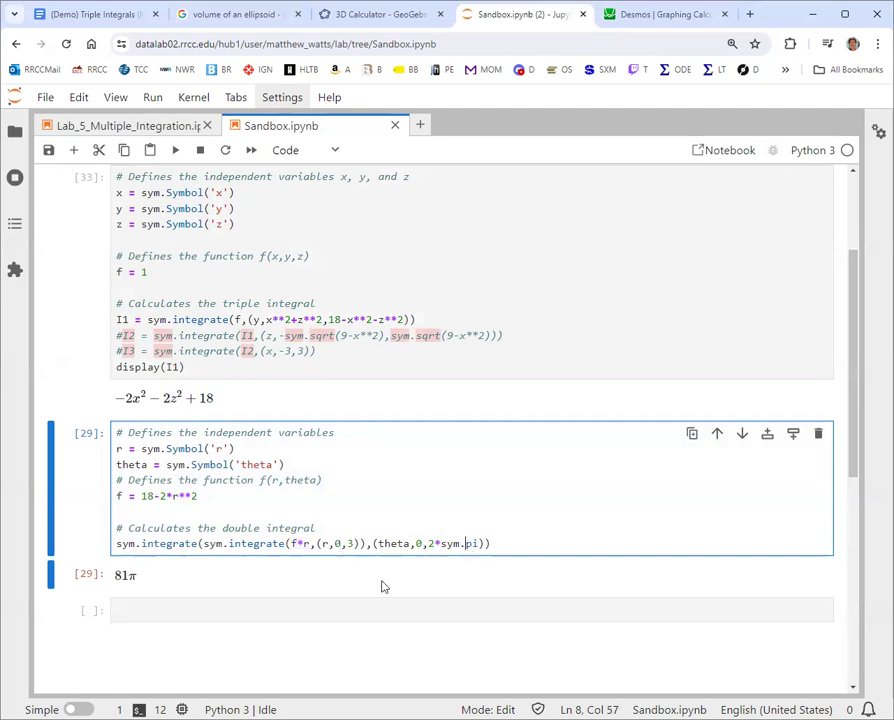
left_click(166, 528)
left_click(175, 150)
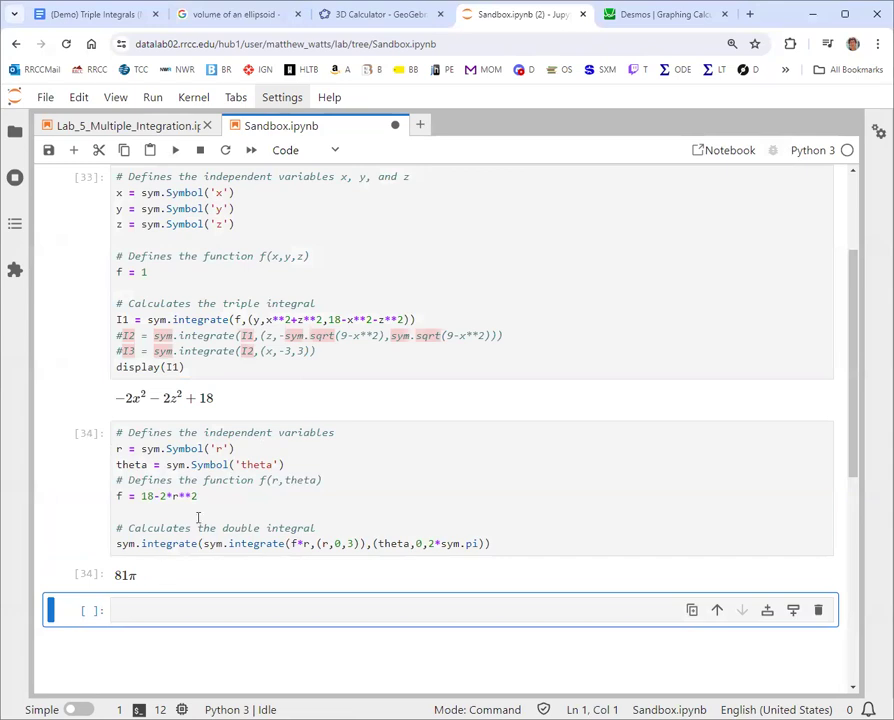
- Remove the # from the I2 and I3 lines, restore display(I3), and rerun the cell
left_click(121, 351)
key("BackSpace")
key("BackSpace")
left_click(171, 367)
key("Right")
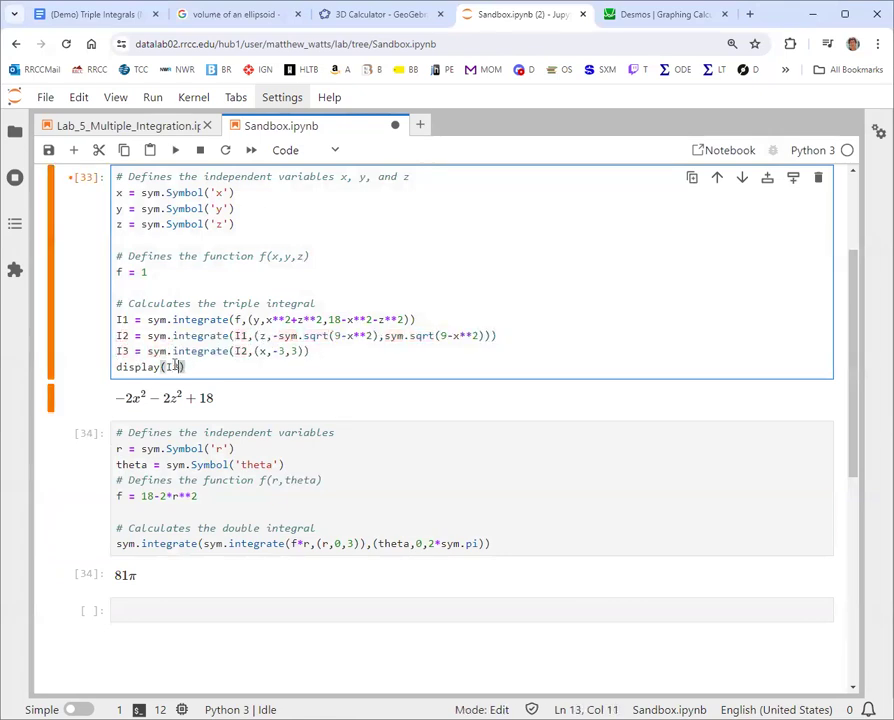
key("BackSpace")
type("3")
left_click(175, 150)
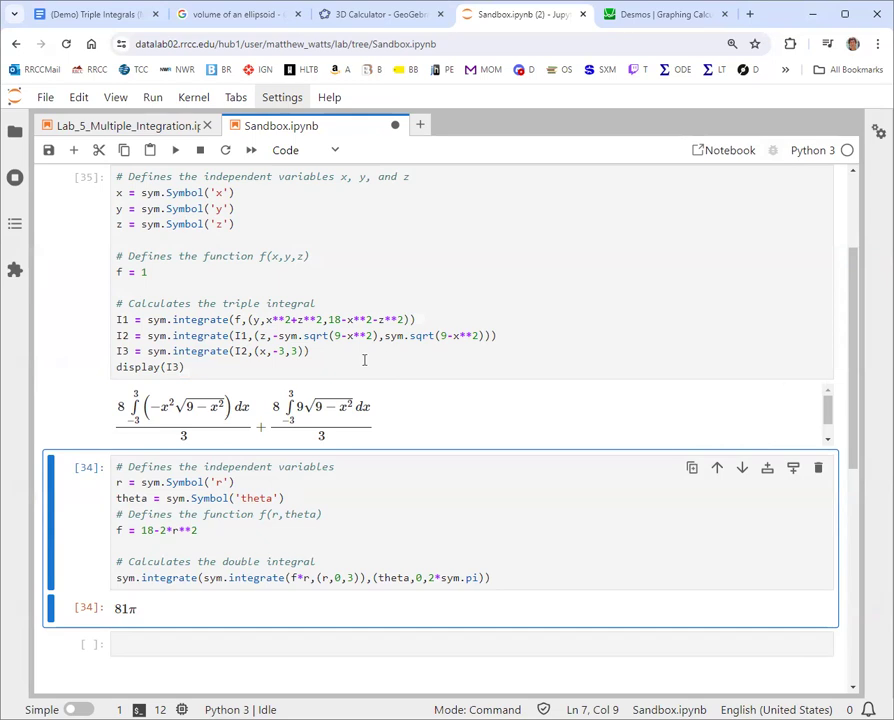
- Glance at the 3D paraboloid graph, then go back to the Sandbox notebook
left_click(377, 13)
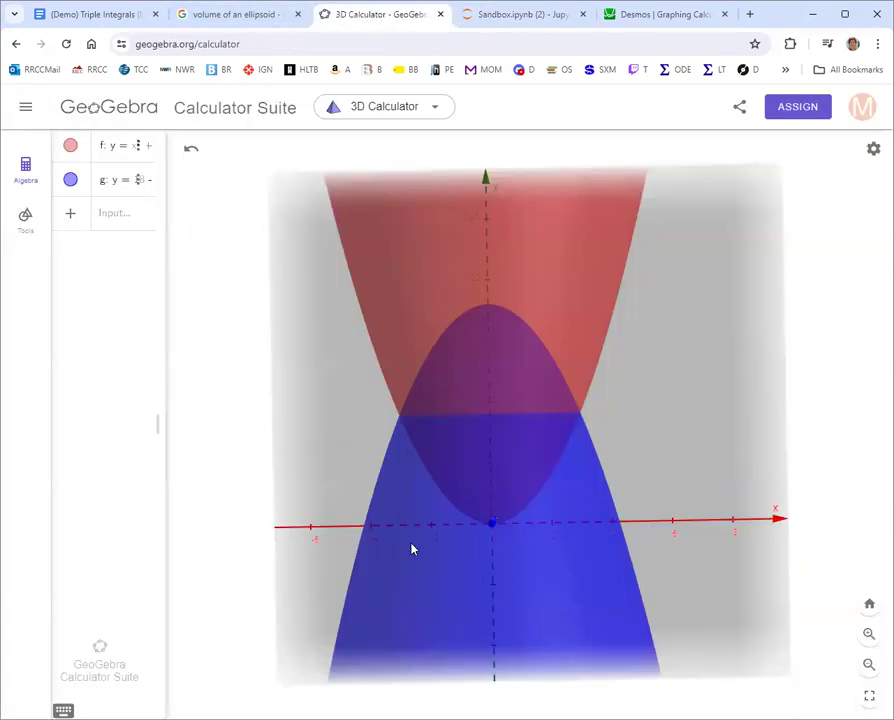
left_click(526, 12)
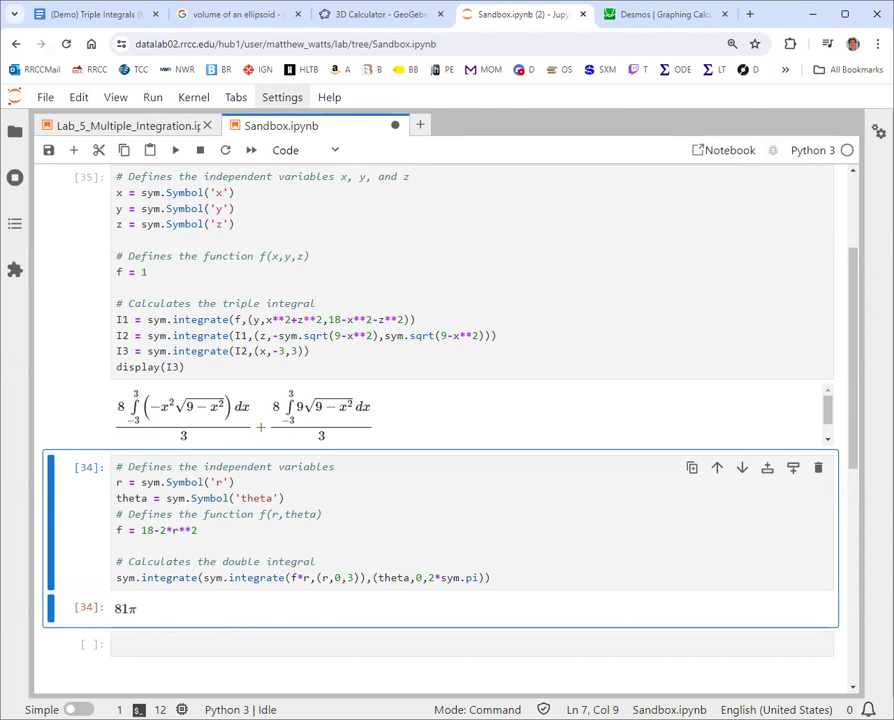
- Switch to the (Demo) Triple Integrals document and scroll back to its top
left_click(68, 14)
scroll(281, 345, "up", 2)
scroll(281, 345, "up", 5)
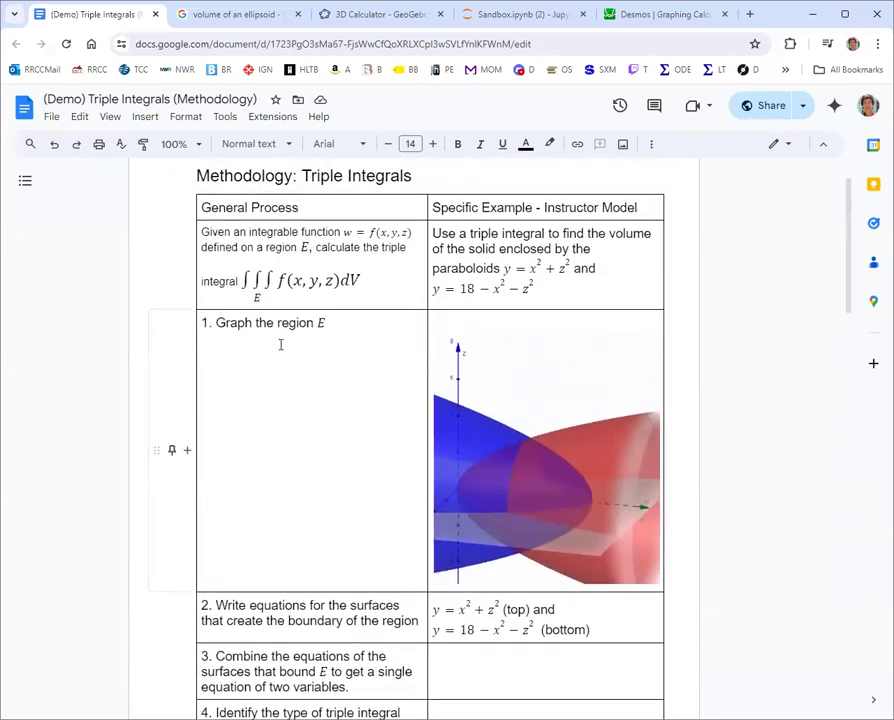